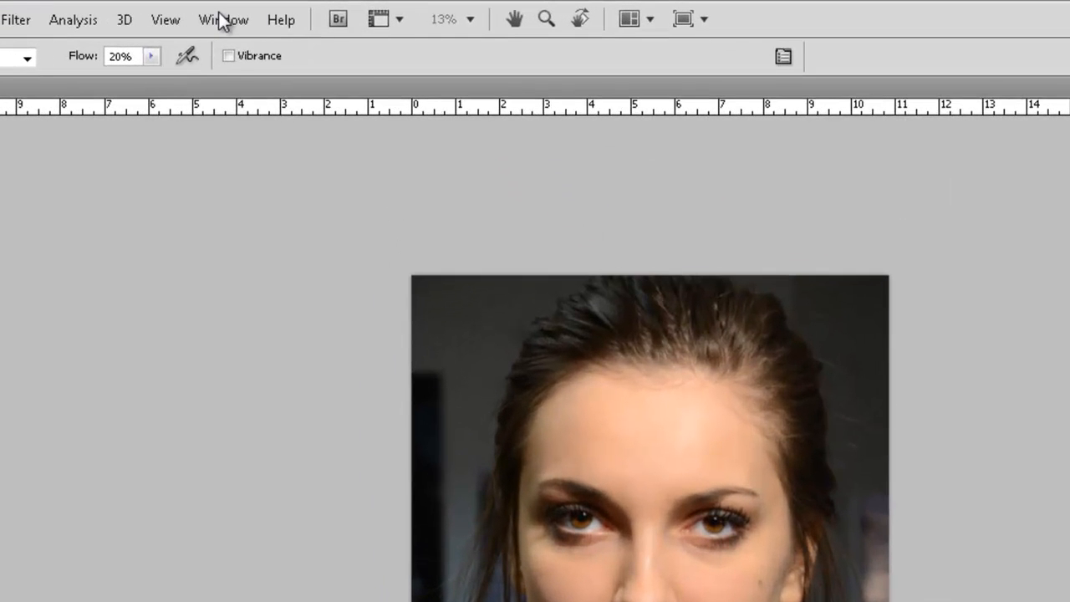
- Create a new action named "#1 Skin Soften" in the Default Actions set and start recording it
{"action": "left_click", "coordinate": [256, 9]}
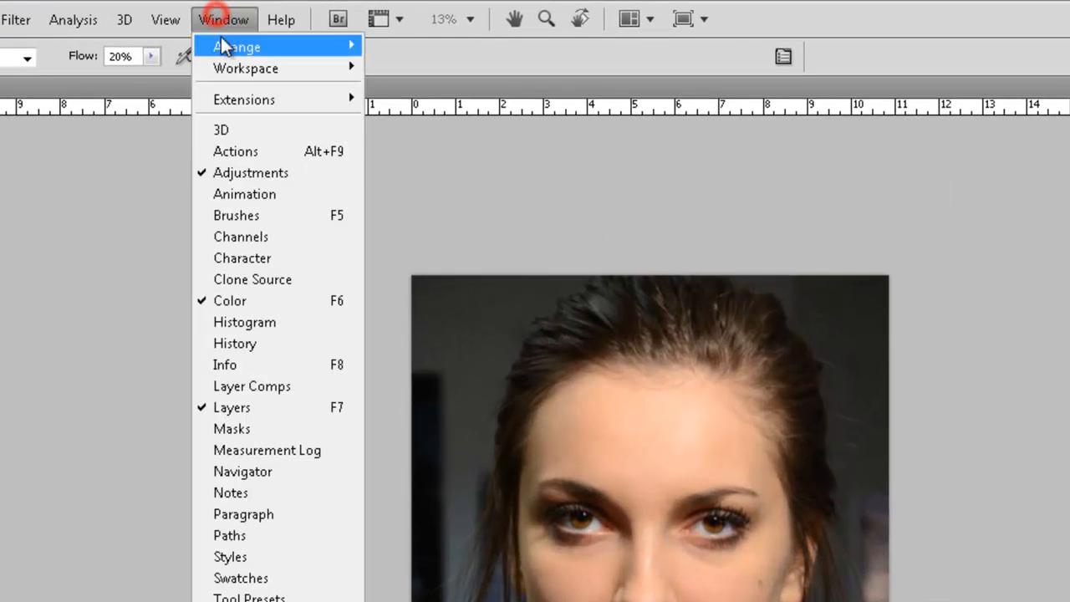
{"action": "left_click", "coordinate": [210, 149]}
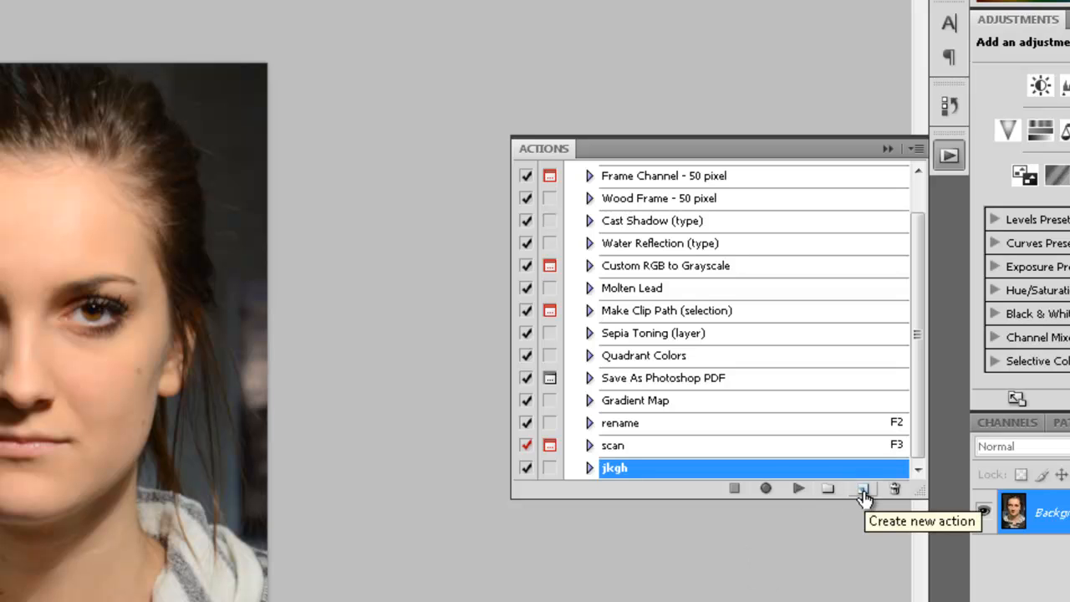
{"action": "left_click", "coordinate": [864, 493]}
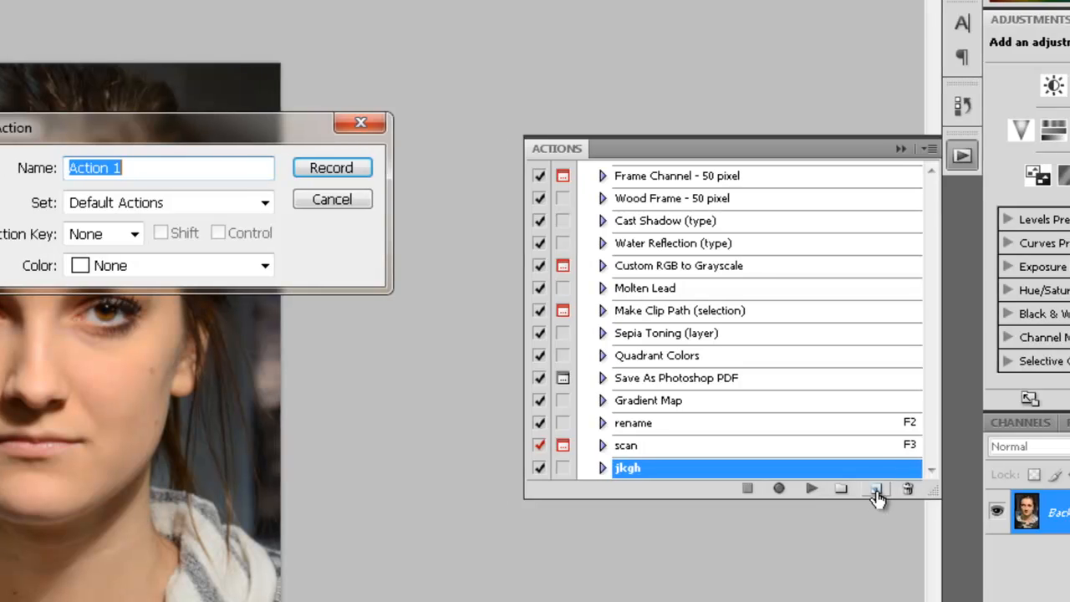
{"action": "type", "text": "#1 Skin Soften"}
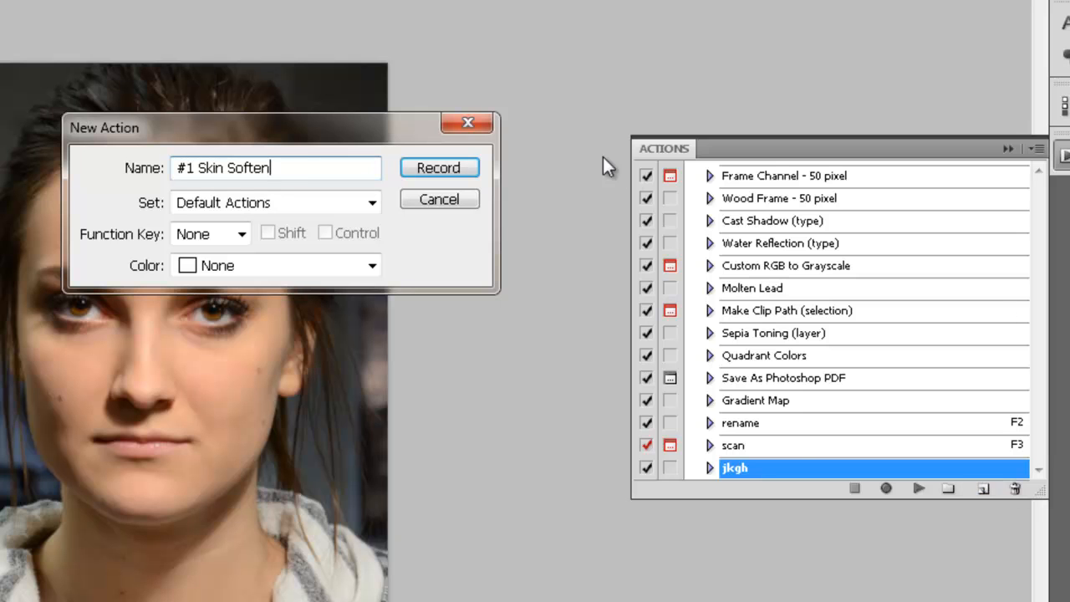
{"action": "left_click", "coordinate": [448, 166]}
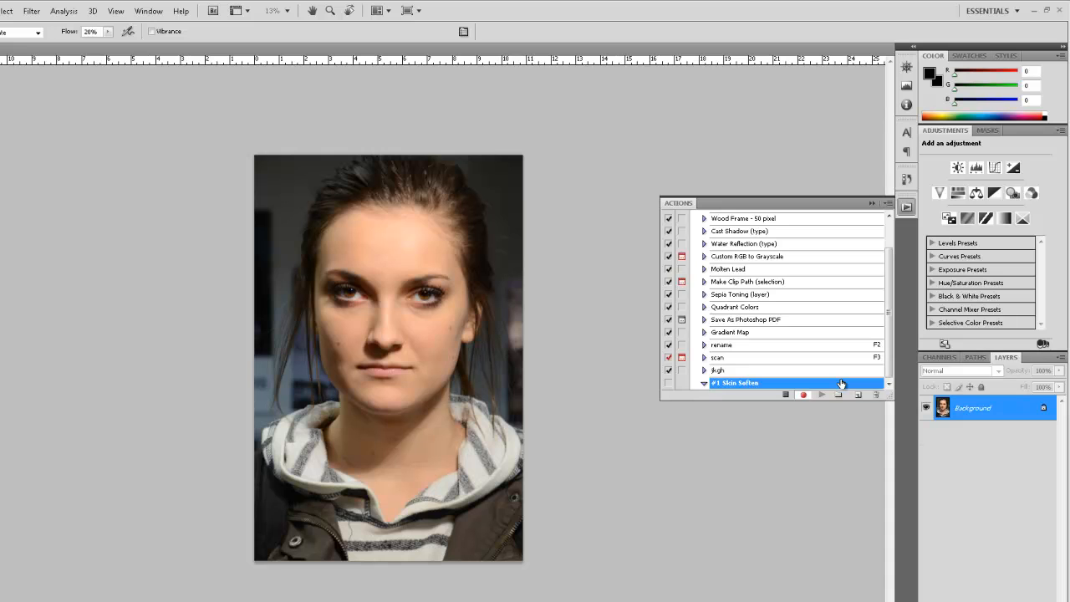
- Duplicate the Background layer and set the copy's blend mode to Overlay
{"action": "key", "text": "ctrl+j"}
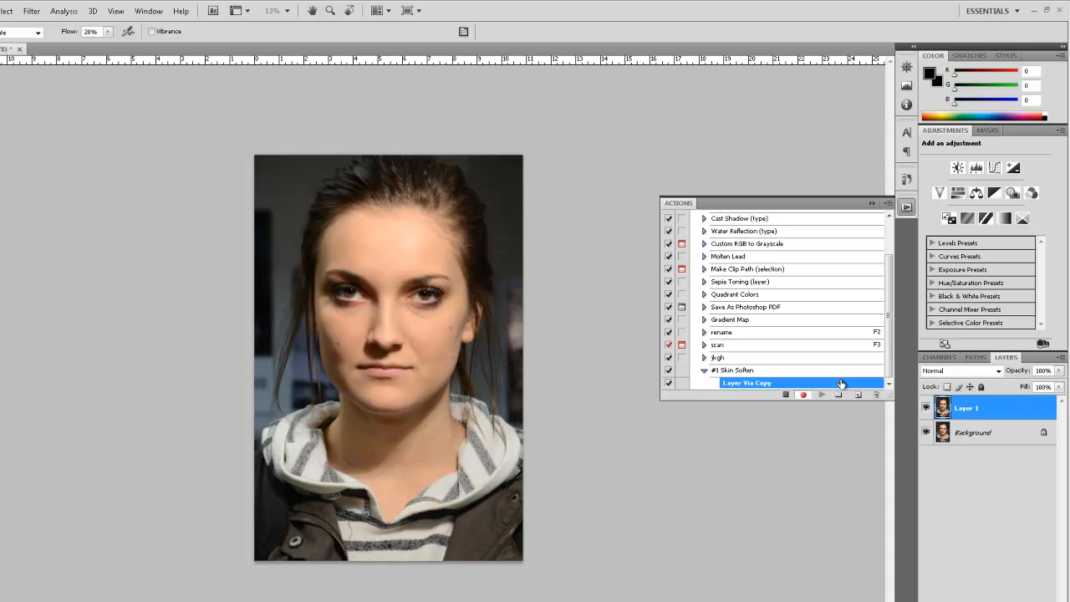
{"action": "left_click", "coordinate": [998, 371]}
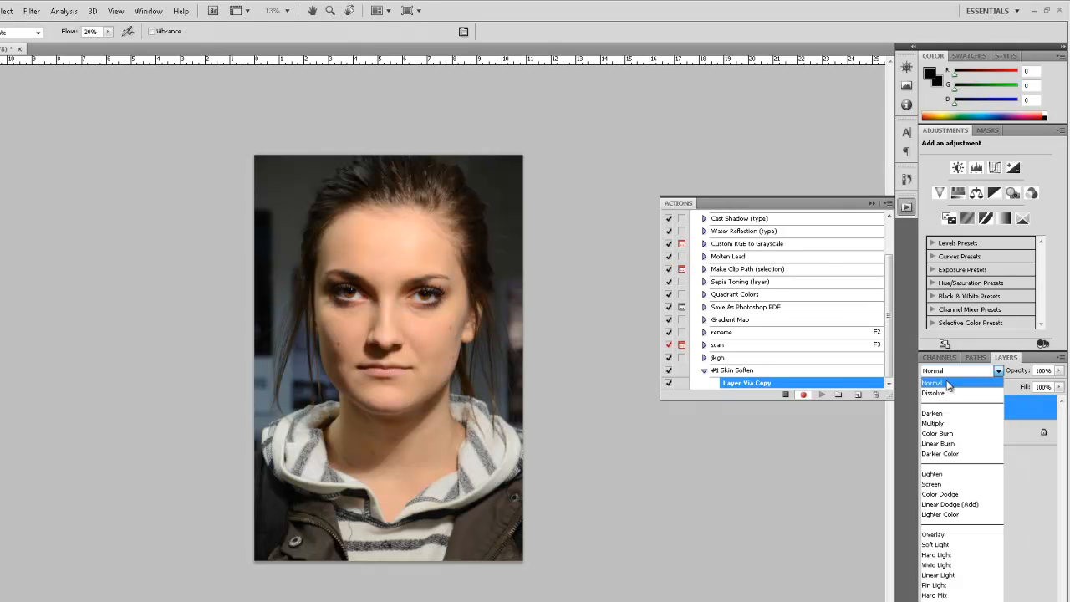
{"action": "left_click", "coordinate": [941, 536]}
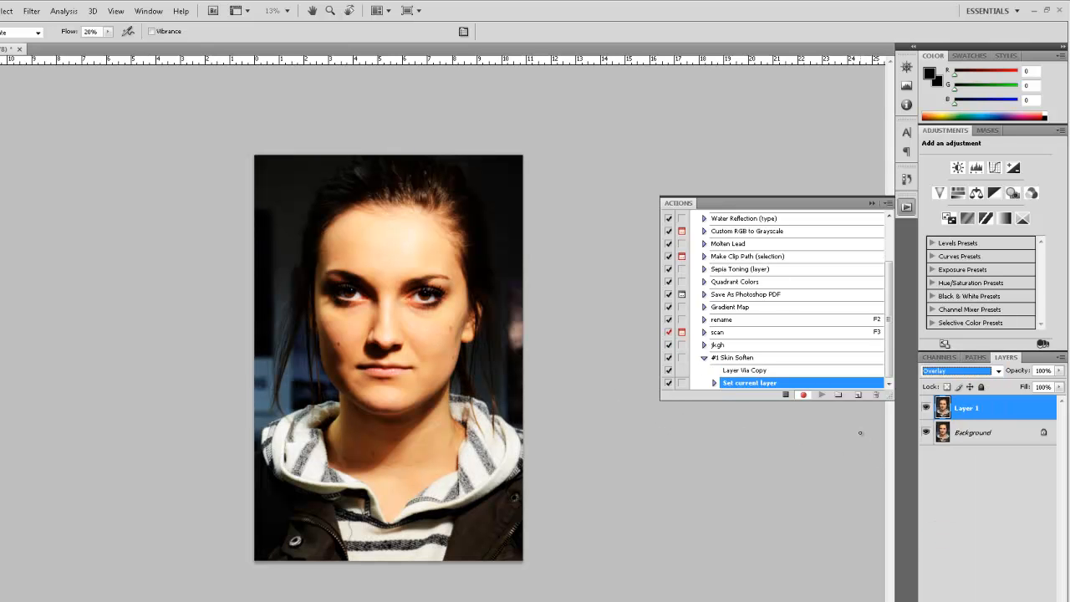
- Apply a High Pass filter with a 10.0 pixel radius to Layer 1
{"action": "left_click", "coordinate": [30, 11]}
{"action": "left_click", "coordinate": [62, 273]}
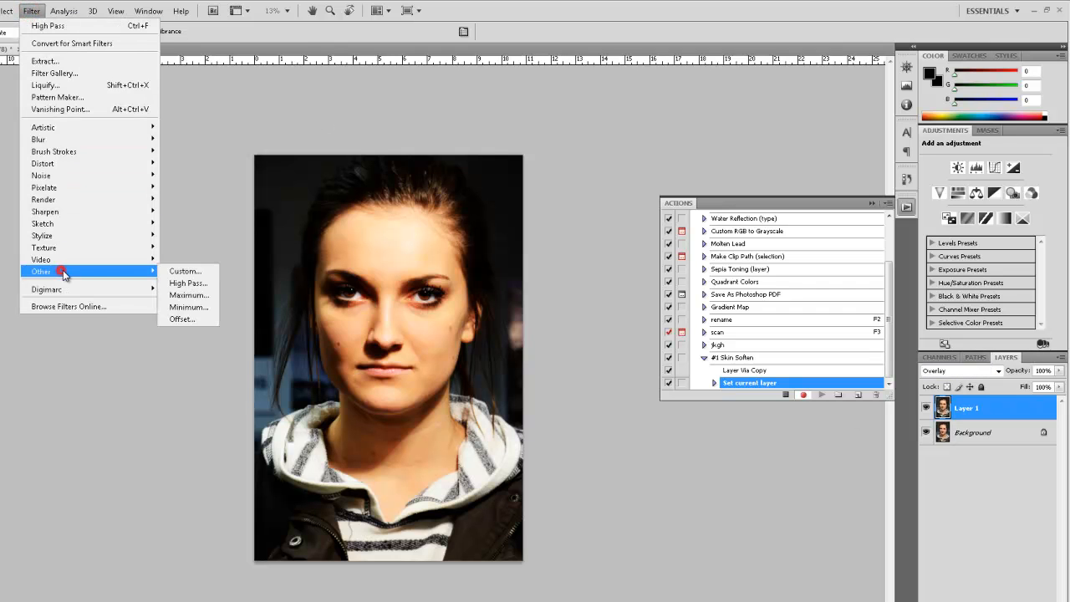
{"action": "left_click", "coordinate": [185, 285]}
{"action": "left_click_drag", "start_coordinate": [425, 121], "coordinate": [500, 137]}
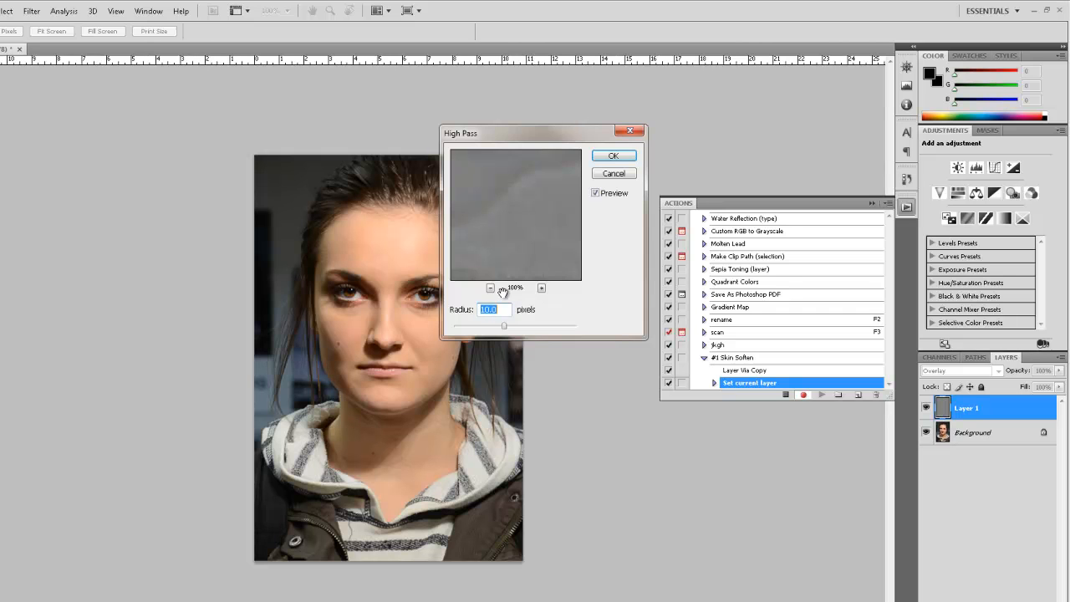
{"action": "left_click", "coordinate": [614, 159]}
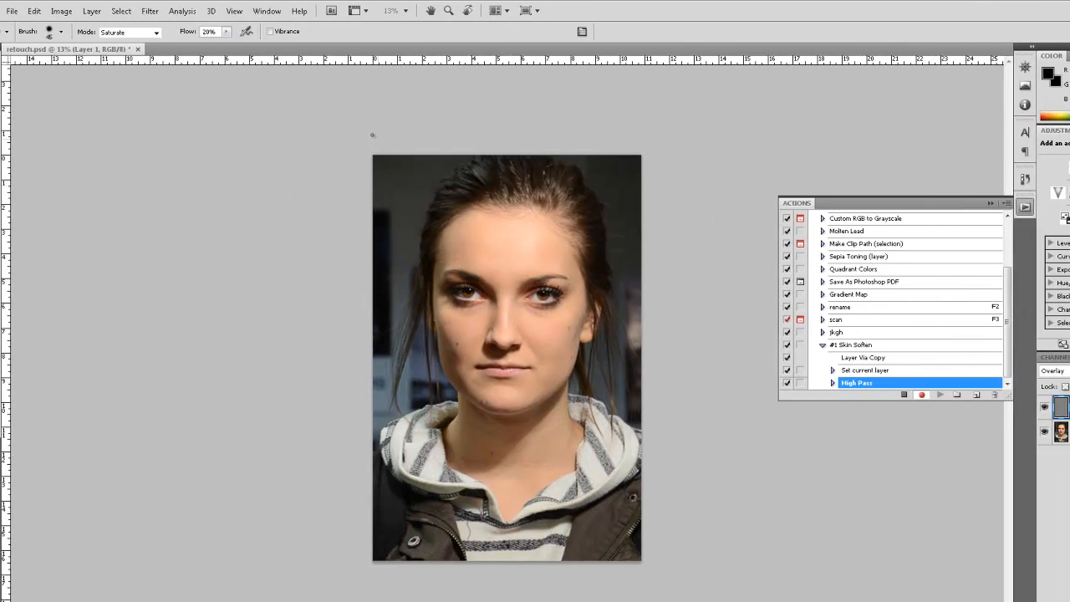
- Invert the colors of the high-pass layer
{"action": "left_click", "coordinate": [63, 11]}
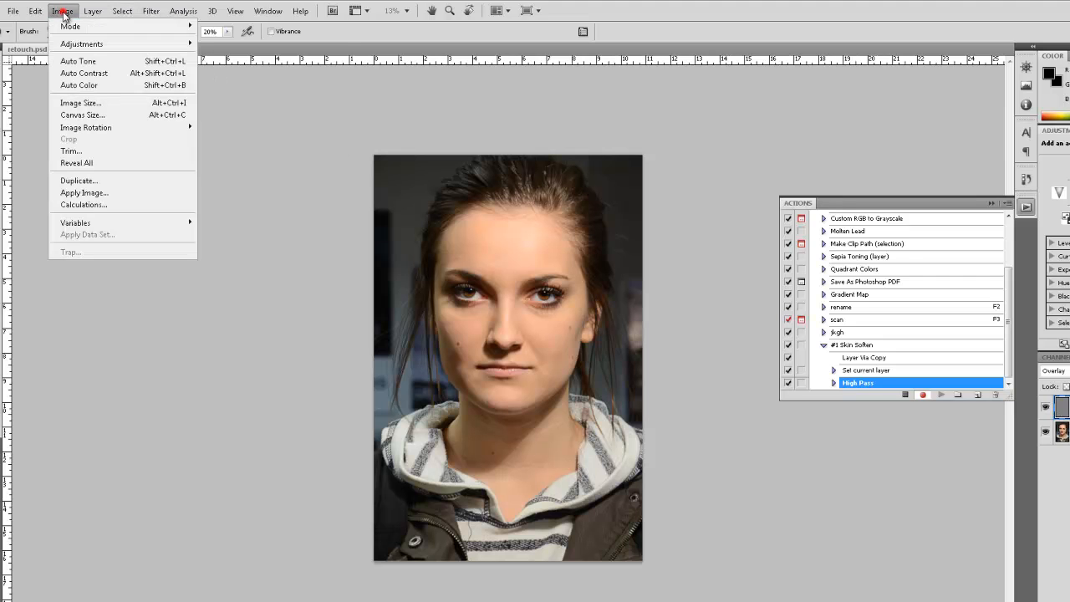
{"action": "left_click", "coordinate": [72, 42]}
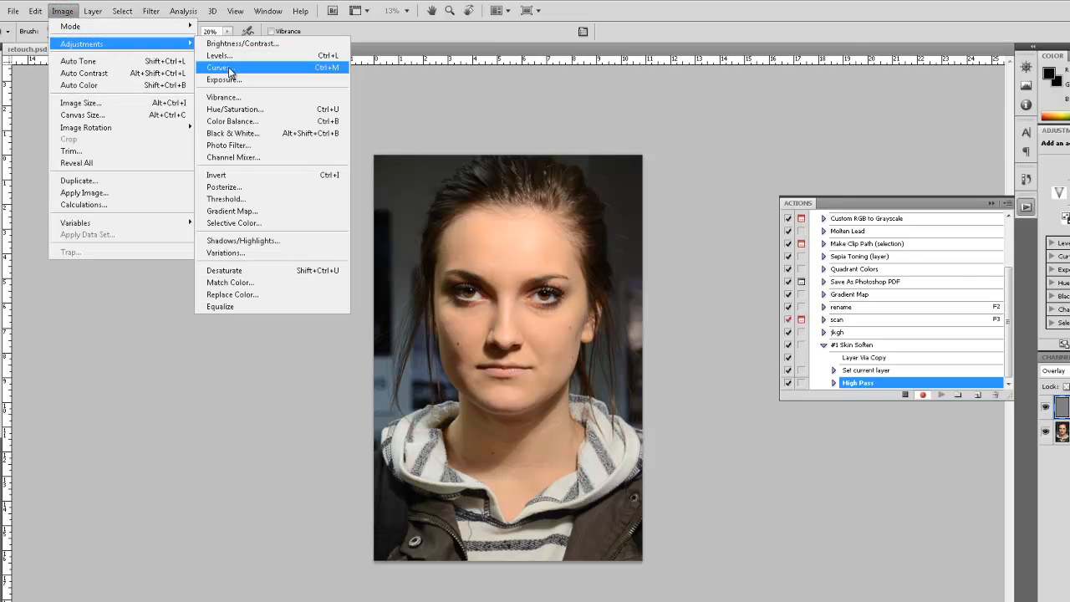
{"action": "left_click", "coordinate": [316, 176]}
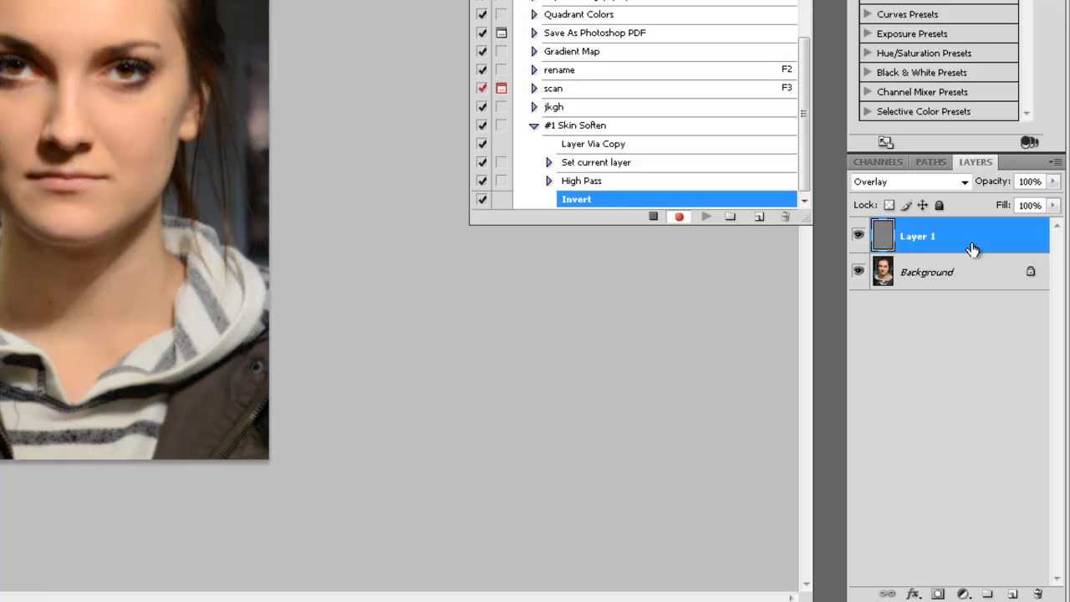
- Add a black layer mask that hides all of Layer 1 and lower the layer's opacity to 59%
{"action": "left_click", "coordinate": [938, 594], "text": "alt"}
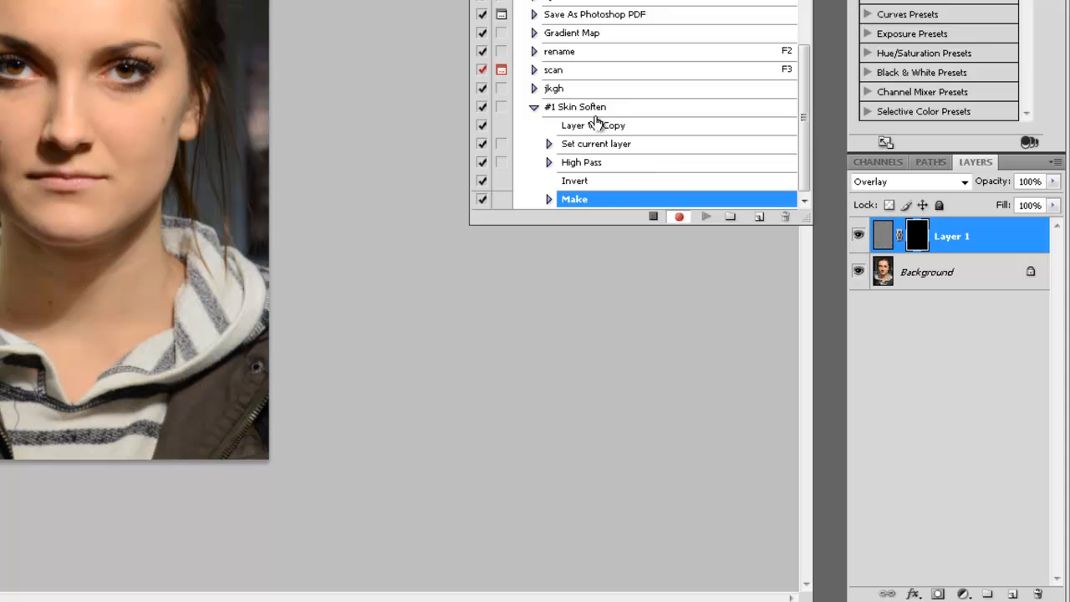
{"action": "left_click", "coordinate": [1054, 182]}
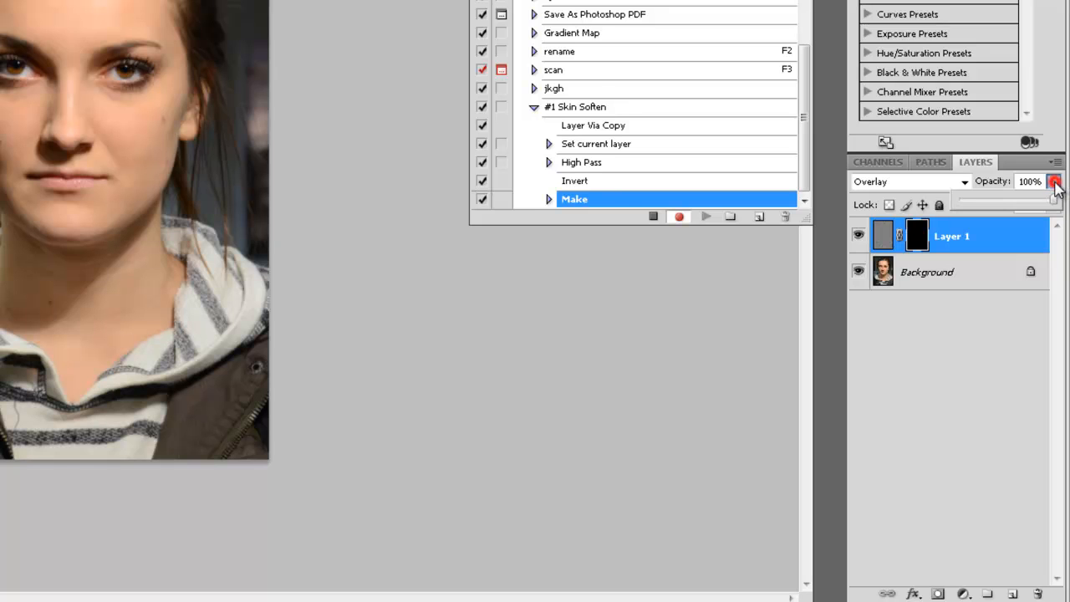
{"action": "left_click_drag", "start_coordinate": [1041, 208], "coordinate": [1014, 207]}
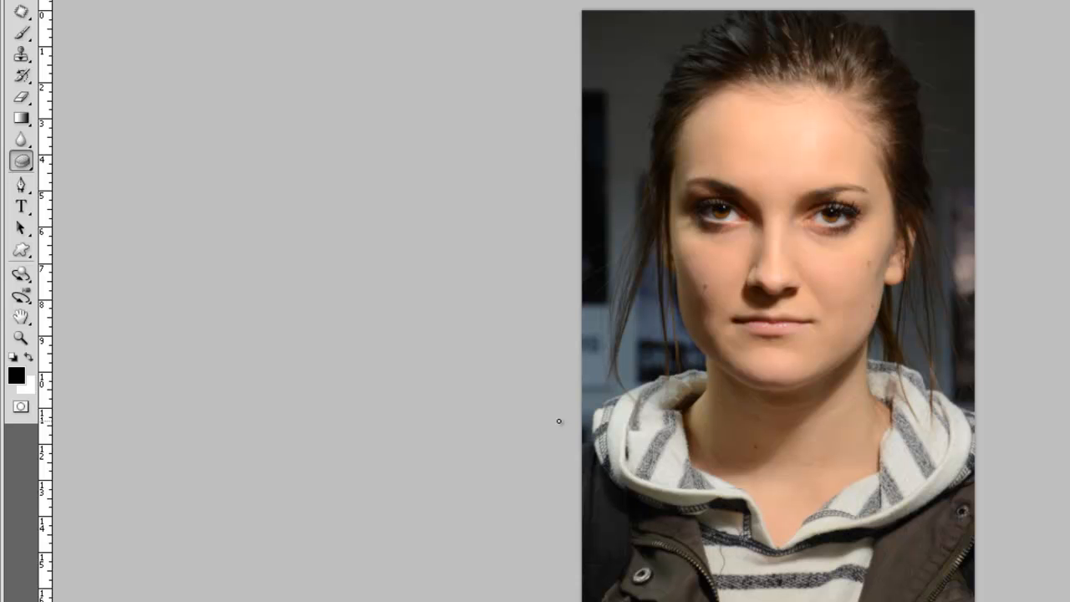
- Reset the swatches to a white foreground and black background and stop recording the action
{"action": "key", "text": "x"}
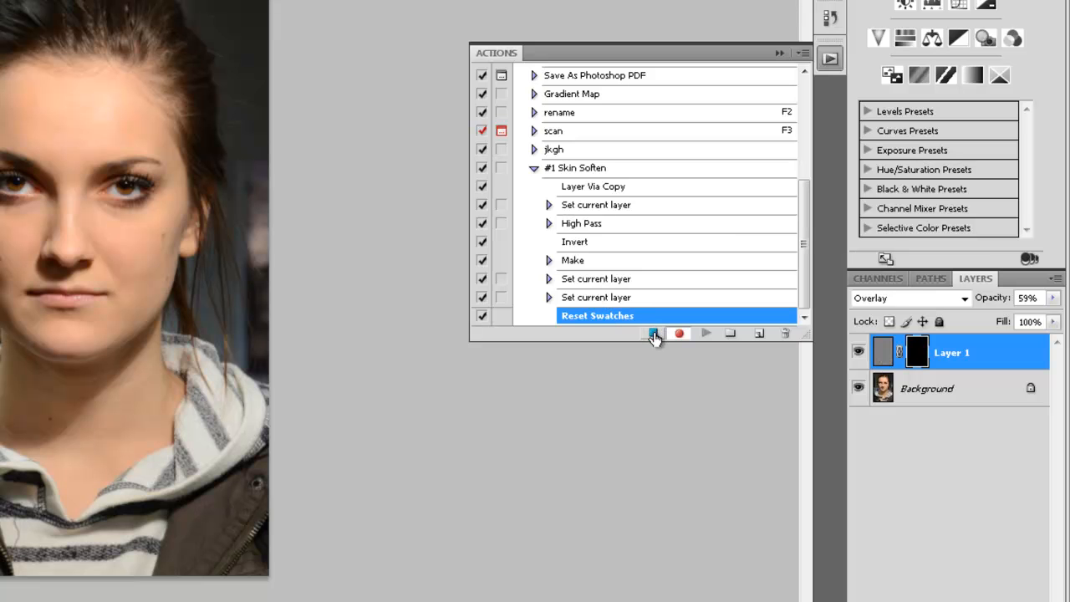
{"action": "left_click", "coordinate": [654, 334]}
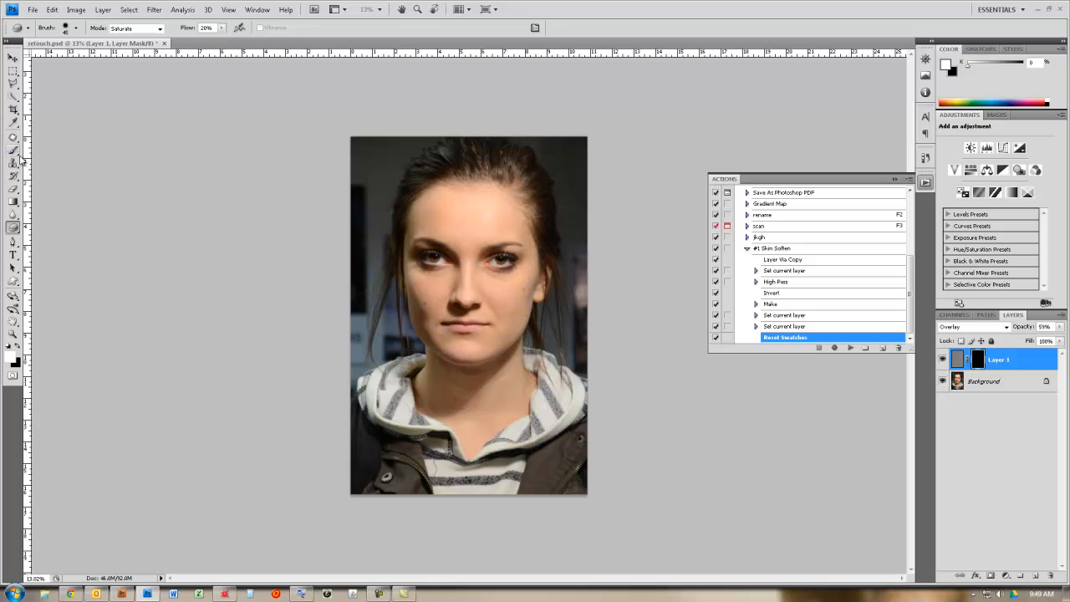
- Paint white on Layer 1's mask over the face with a 1300 px brush to reveal the skin softening
{"action": "left_click", "coordinate": [14, 155]}
{"action": "left_click", "coordinate": [14, 153]}
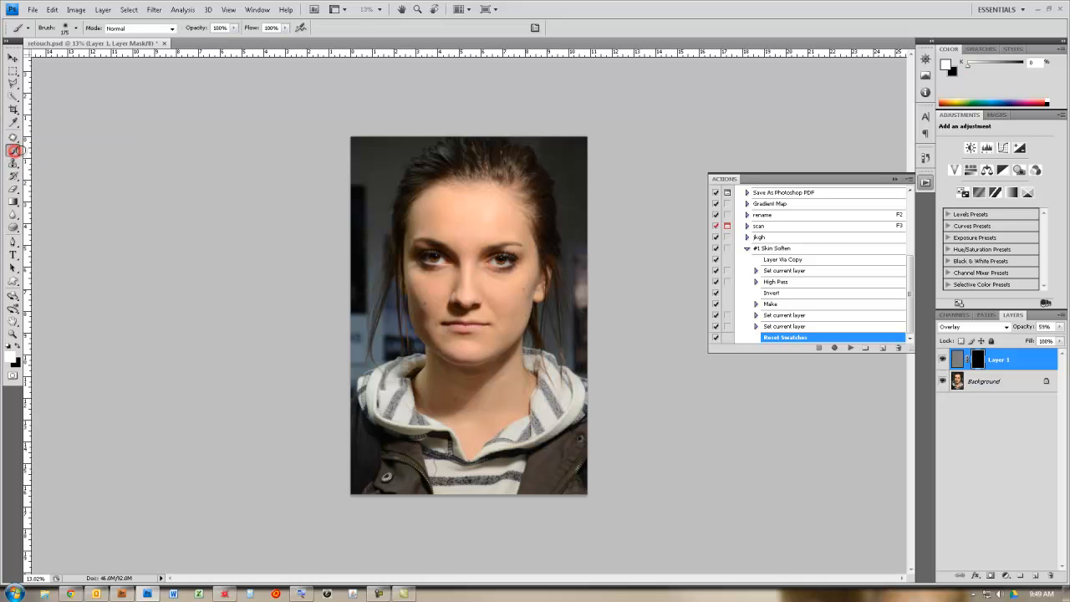
{"action": "key", "text": "bracketright"}
{"action": "key", "text": "bracketright"}
{"action": "key", "text": "bracketright"}
{"action": "key", "text": "bracketright"}
{"action": "key", "text": "bracketright"}
{"action": "key", "text": "bracketright"}
{"action": "key", "text": "bracketright"}
{"action": "key", "text": "bracketright"}
{"action": "key", "text": "bracketright"}
{"action": "key", "text": "bracketright"}
{"action": "key", "text": "bracketright"}
{"action": "key", "text": "bracketright"}
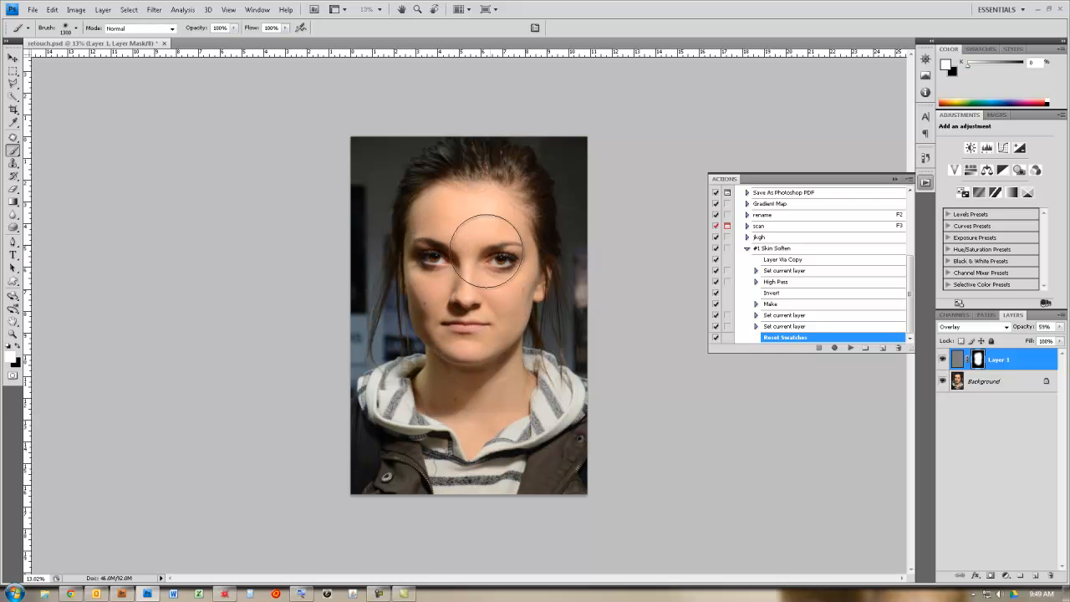
{"action": "scroll", "coordinate": [490, 230], "scroll_direction": "up", "scroll_amount": 3}
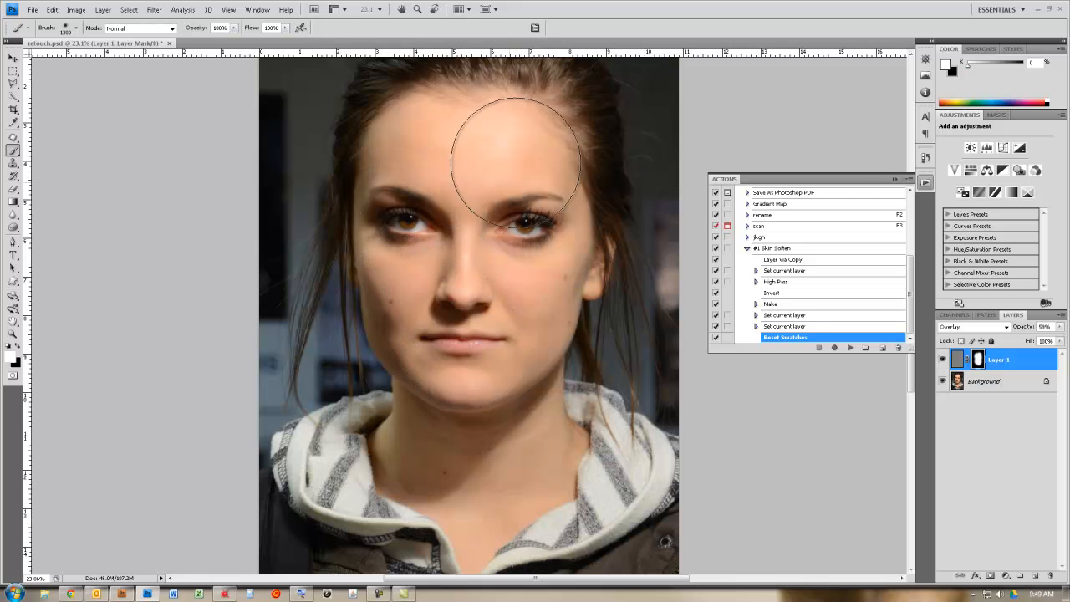
- Paint black on Layer 1's mask with a 175 px brush over the eyes, nostrils and lips to keep them sharp
{"action": "key", "text": "x"}
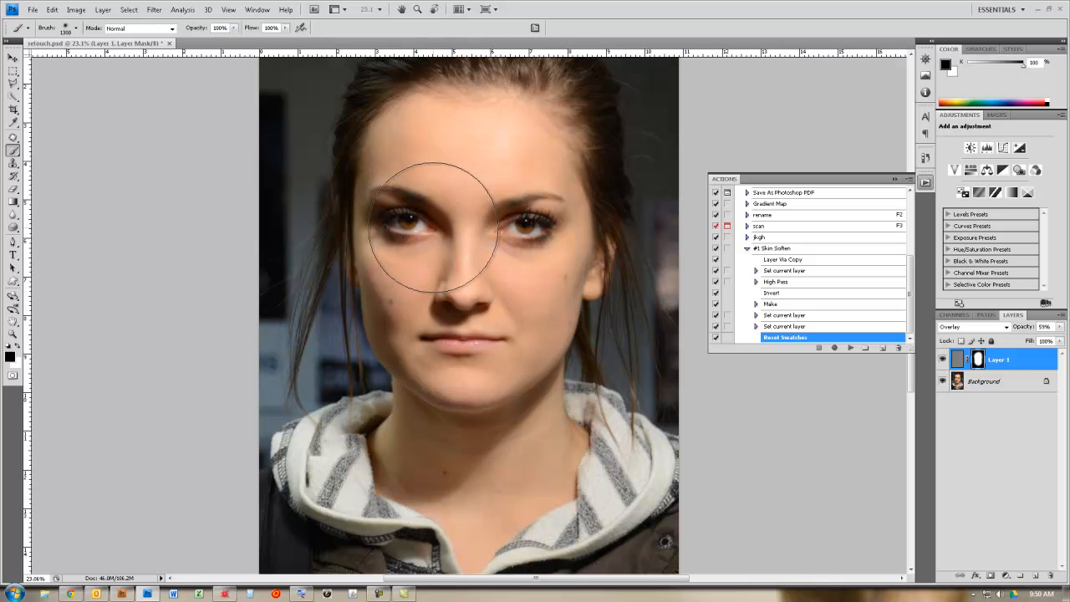
{"action": "key", "text": "bracketleft"}
{"action": "key", "text": "bracketleft"}
{"action": "key", "text": "bracketleft"}
{"action": "key", "text": "bracketleft"}
{"action": "key", "text": "bracketleft"}
{"action": "key", "text": "bracketleft"}
{"action": "key", "text": "bracketleft"}
{"action": "key", "text": "bracketleft"}
{"action": "key", "text": "bracketleft"}
{"action": "key", "text": "bracketleft"}
{"action": "key", "text": "bracketleft"}
{"action": "key", "text": "bracketleft"}
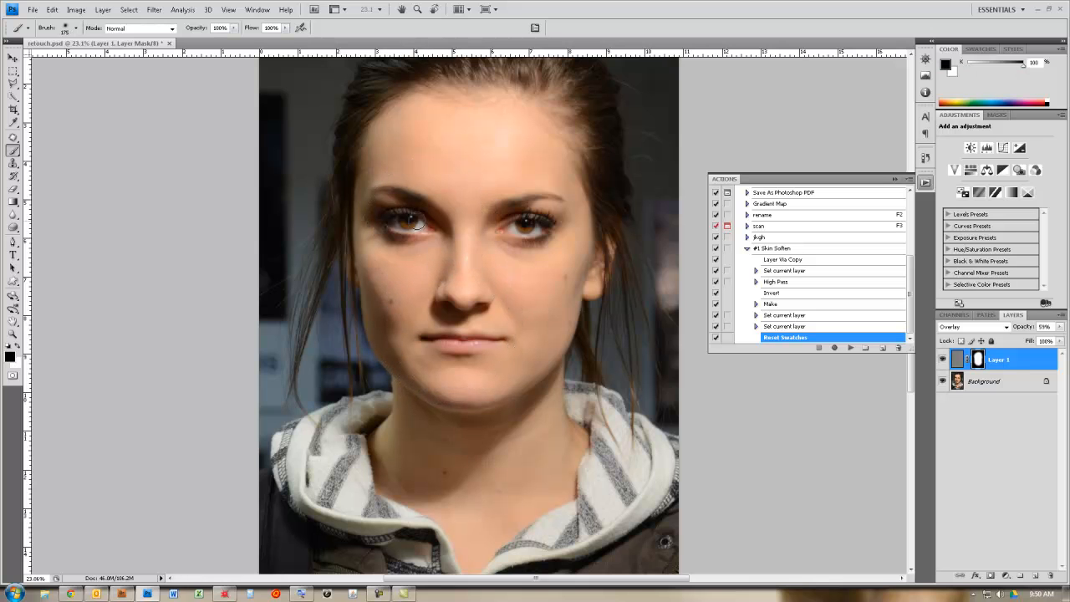
{"action": "left_click_drag", "start_coordinate": [423, 226], "coordinate": [389, 218]}
{"action": "scroll", "coordinate": [517, 239], "scroll_direction": "up", "scroll_amount": 4}
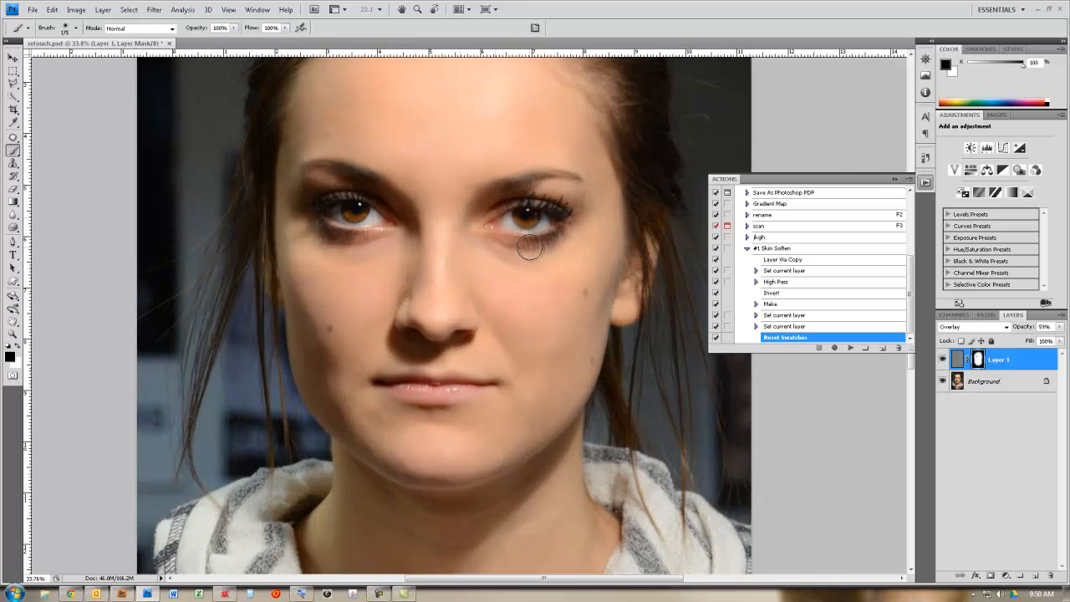
{"action": "scroll", "coordinate": [521, 225], "scroll_direction": "up", "scroll_amount": 1}
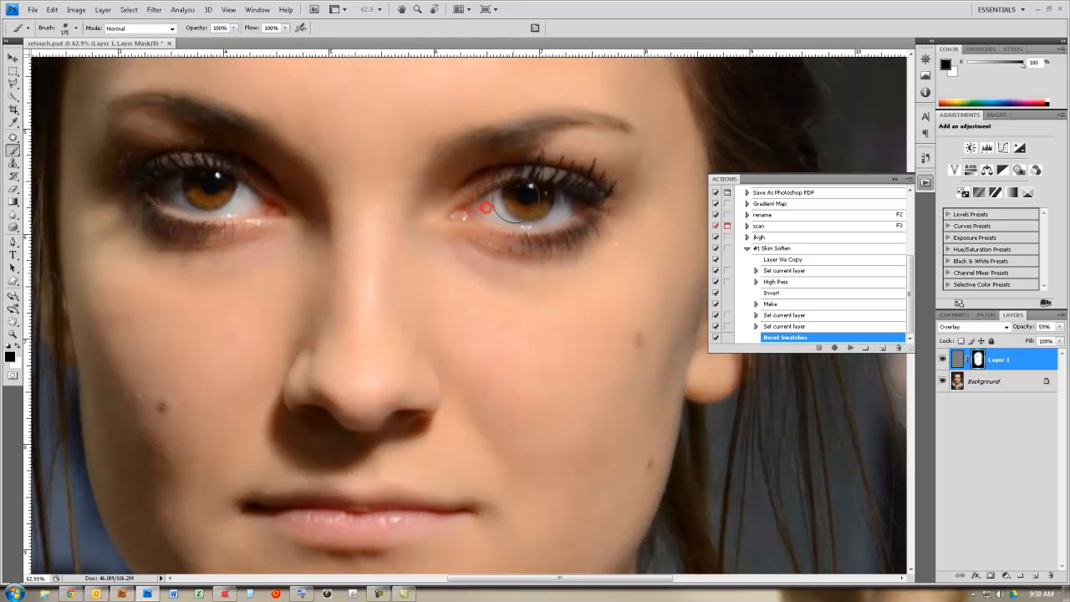
{"action": "mouse_move", "coordinate": [542, 195]}
{"action": "left_mouse_down"}
{"action": "mouse_move", "coordinate": [572, 199]}
{"action": "mouse_move", "coordinate": [510, 213]}
{"action": "mouse_move", "coordinate": [505, 203]}
{"action": "mouse_move", "coordinate": [583, 202]}
{"action": "left_mouse_up"}
{"action": "mouse_move", "coordinate": [358, 403]}
{"action": "left_mouse_down"}
{"action": "mouse_move", "coordinate": [317, 409]}
{"action": "mouse_move", "coordinate": [407, 401]}
{"action": "left_mouse_up"}
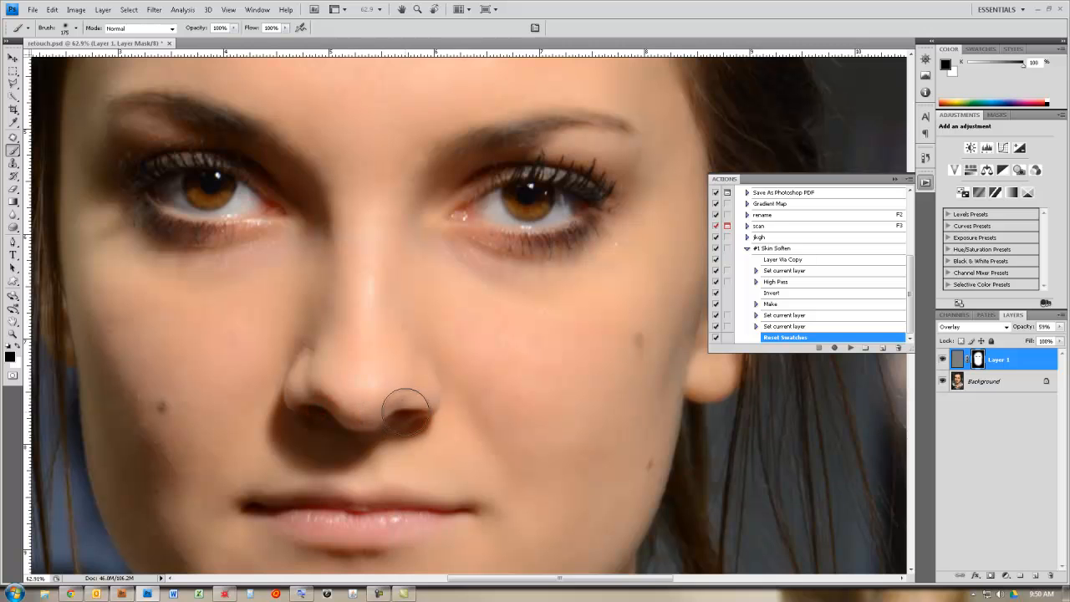
{"action": "mouse_move", "coordinate": [421, 514]}
{"action": "left_mouse_down"}
{"action": "mouse_move", "coordinate": [433, 511]}
{"action": "mouse_move", "coordinate": [351, 523]}
{"action": "mouse_move", "coordinate": [272, 516]}
{"action": "mouse_move", "coordinate": [409, 519]}
{"action": "left_mouse_up"}
- Compare the portrait with and without the softening layer by toggling Layer 1's visibility
{"action": "left_click", "coordinate": [942, 360]}
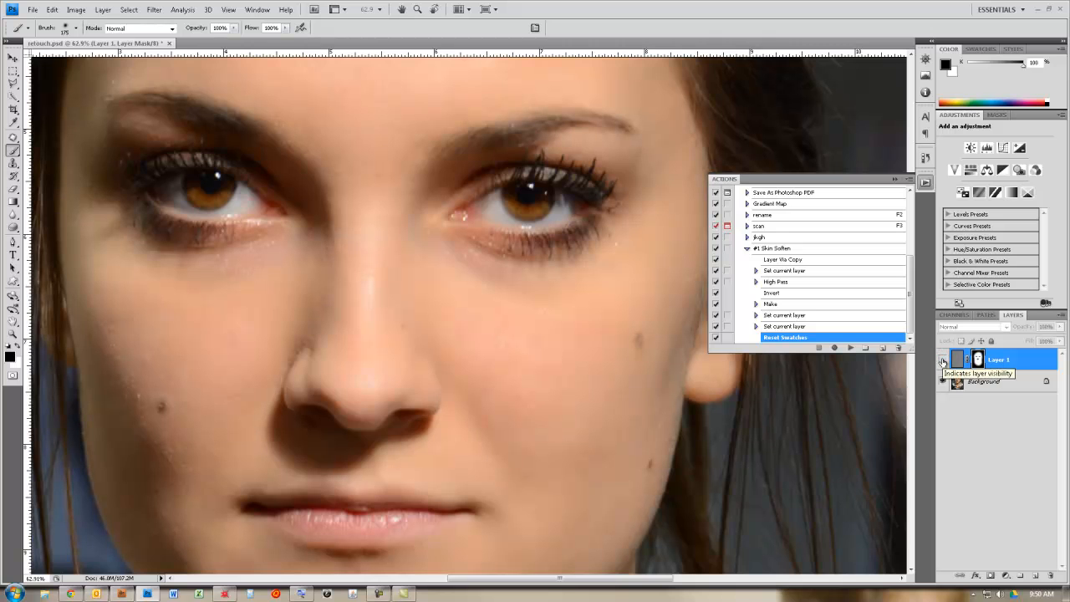
{"action": "left_click", "coordinate": [942, 361]}
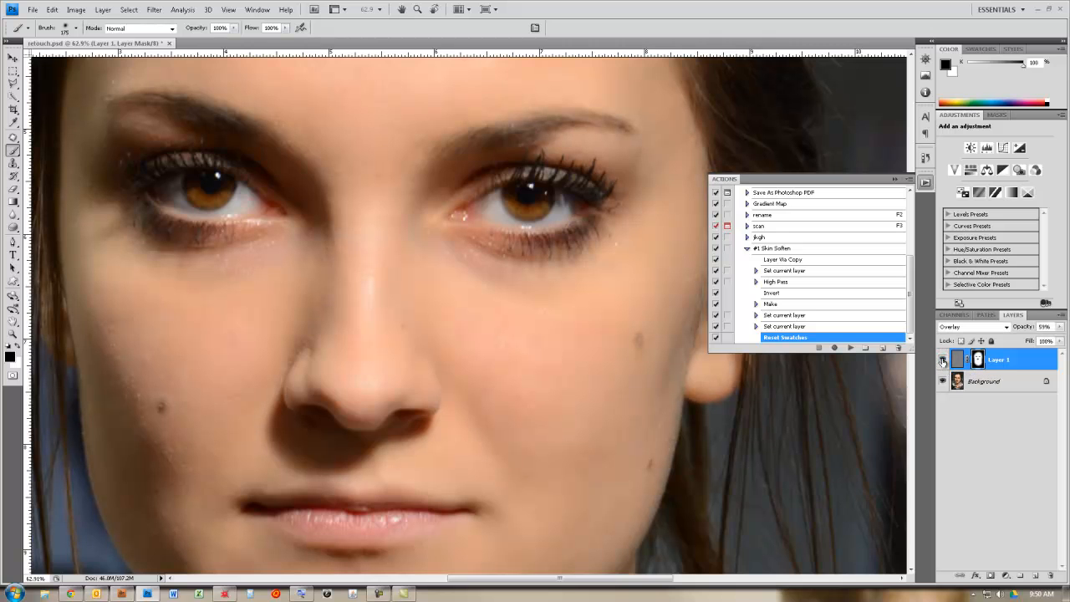
{"action": "left_click", "coordinate": [943, 360]}
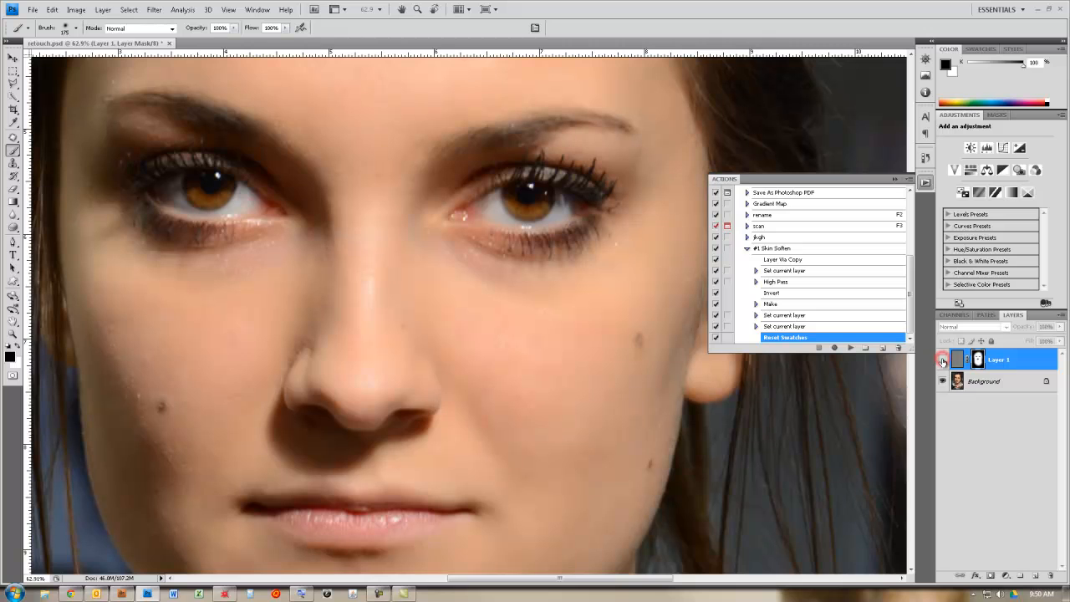
{"action": "left_click", "coordinate": [942, 360]}
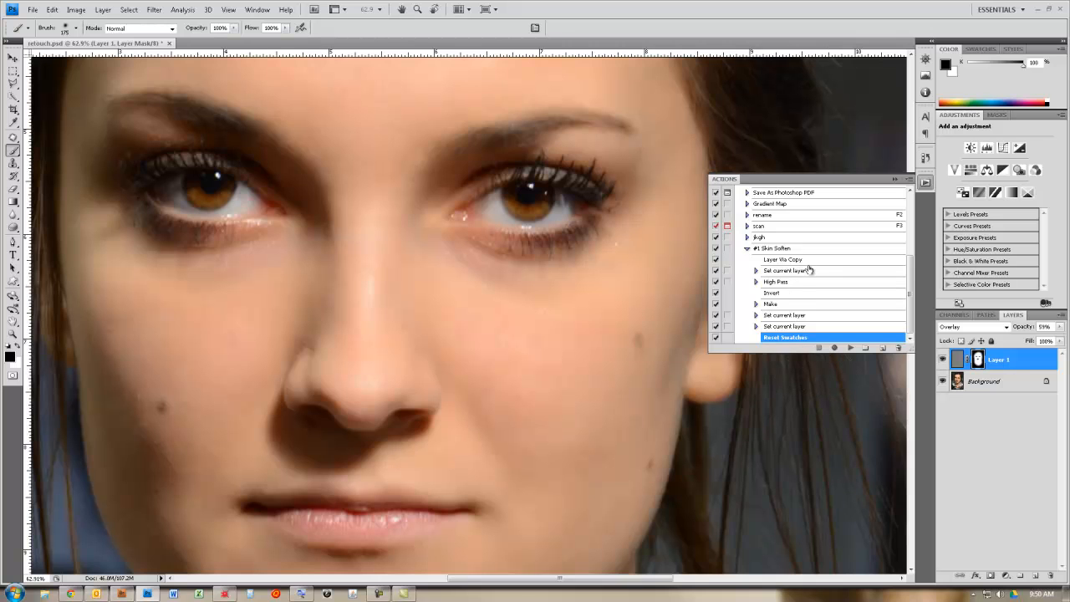
- Target Layer 1's image instead of its mask, and start recording a new action named "#2 Retouch"
{"action": "left_click", "coordinate": [957, 360]}
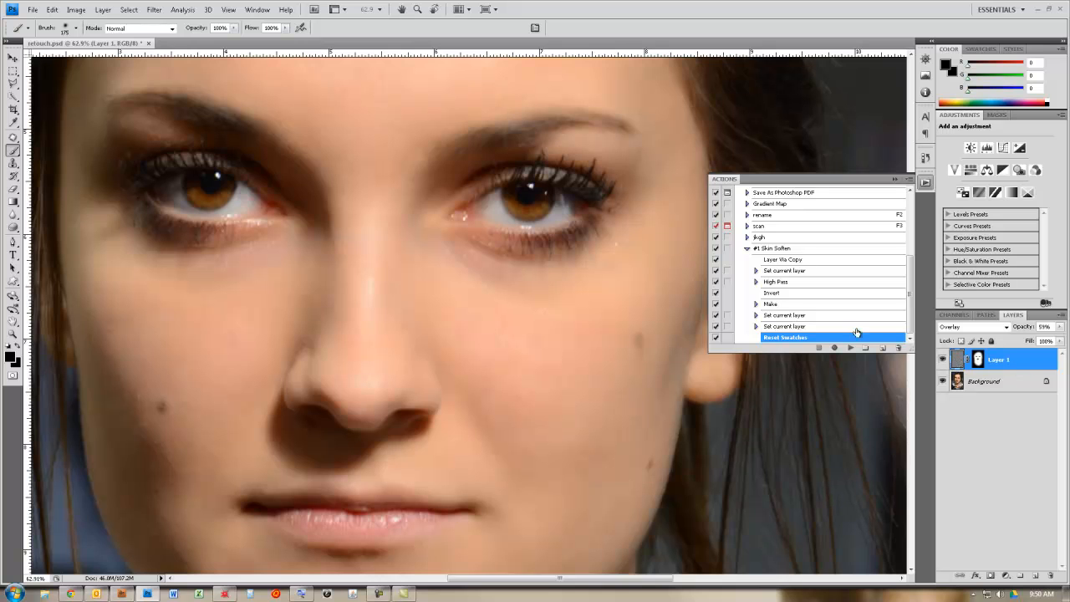
{"action": "left_click", "coordinate": [748, 251]}
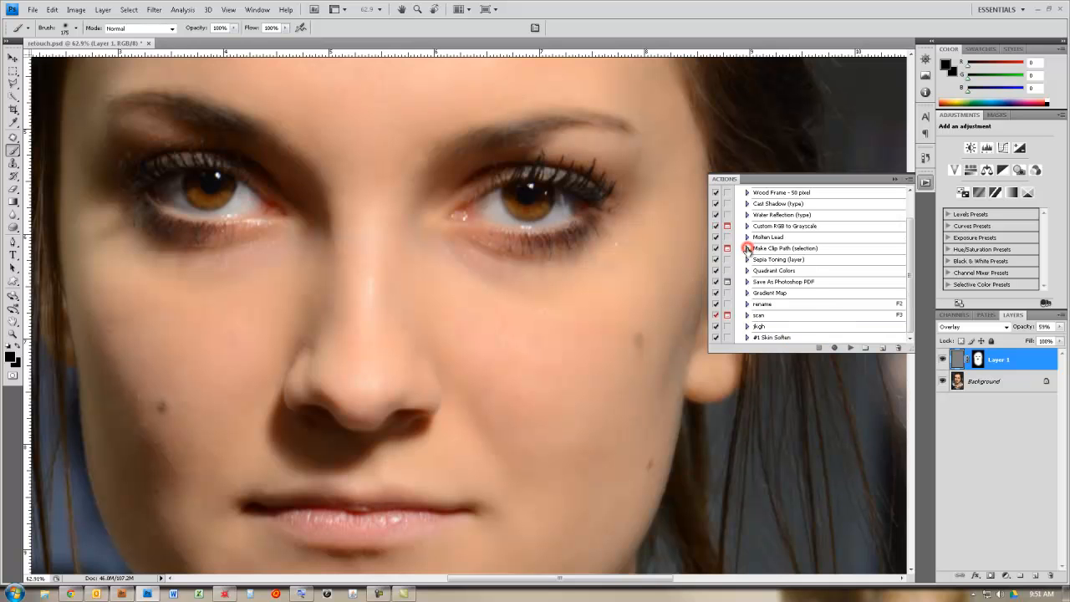
{"action": "left_click", "coordinate": [882, 348]}
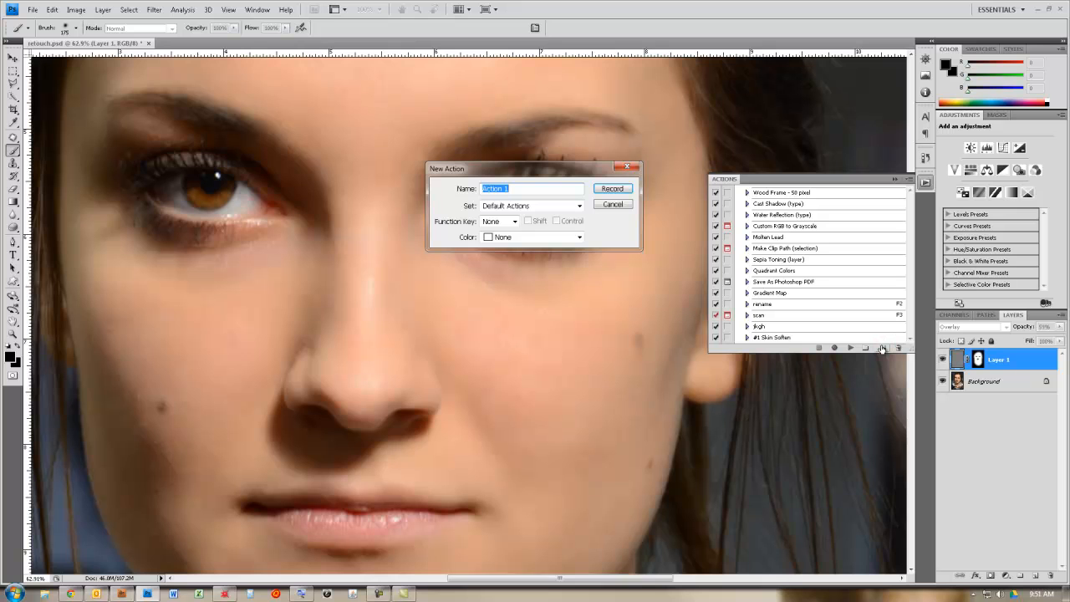
{"action": "type", "text": "#2"}
{"action": "key", "text": "Return"}
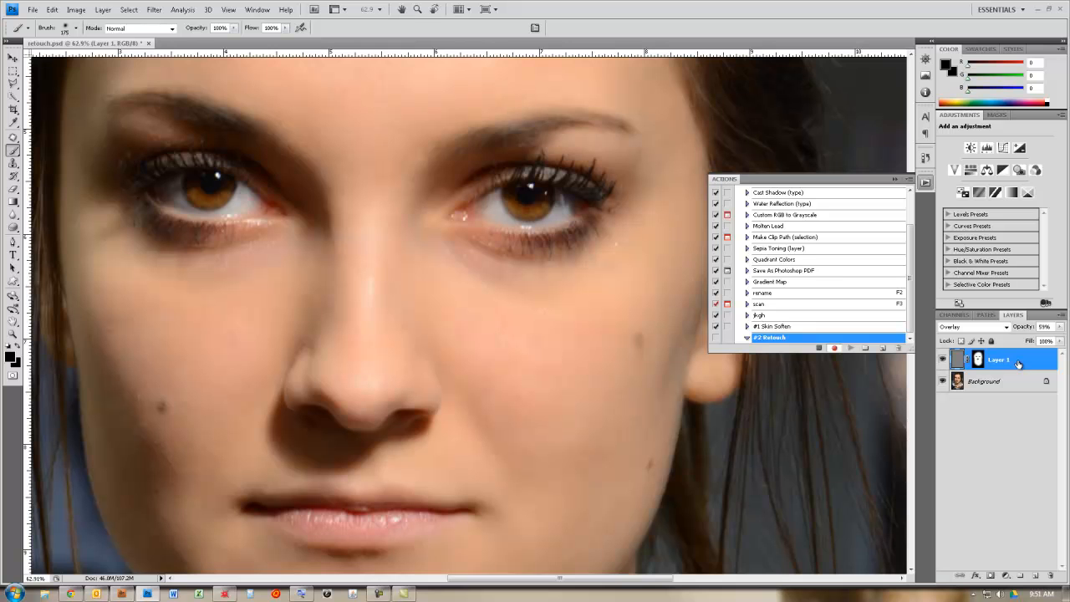
- Stamp all visible layers into a new layer and name it "Retouch"
{"action": "key", "text": "ctrl+shift+alt+e"}
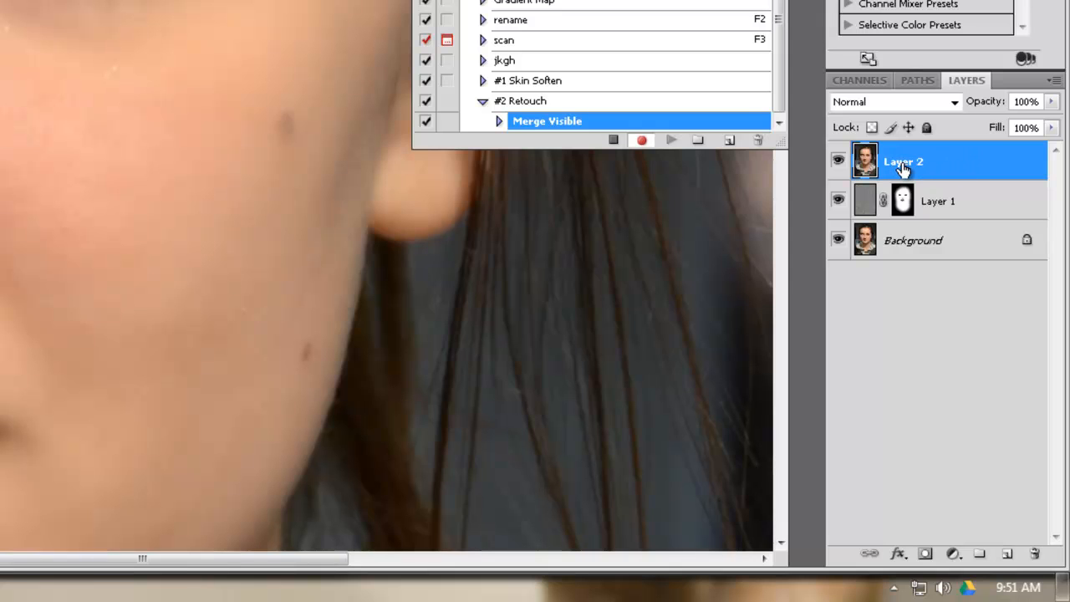
{"action": "double_click", "coordinate": [903, 165]}
{"action": "type", "text": "Retouch"}
{"action": "key", "text": "Return"}
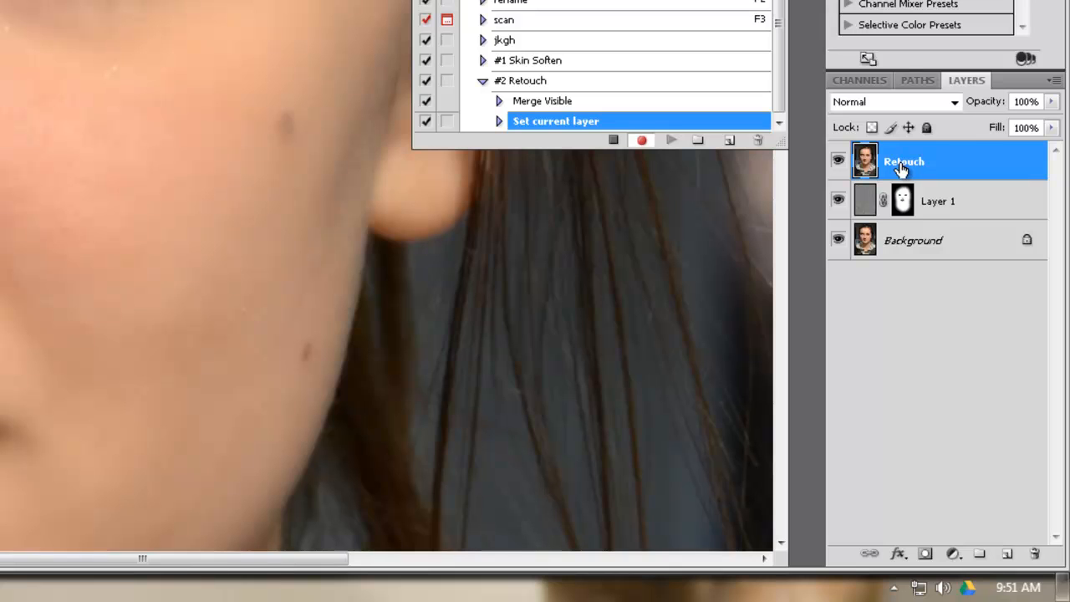
- Add a Hue/Saturation adjustment layer and a Levels adjustment layer above the Retouch layer
{"action": "left_click", "coordinate": [953, 554]}
{"action": "left_click", "coordinate": [966, 333]}
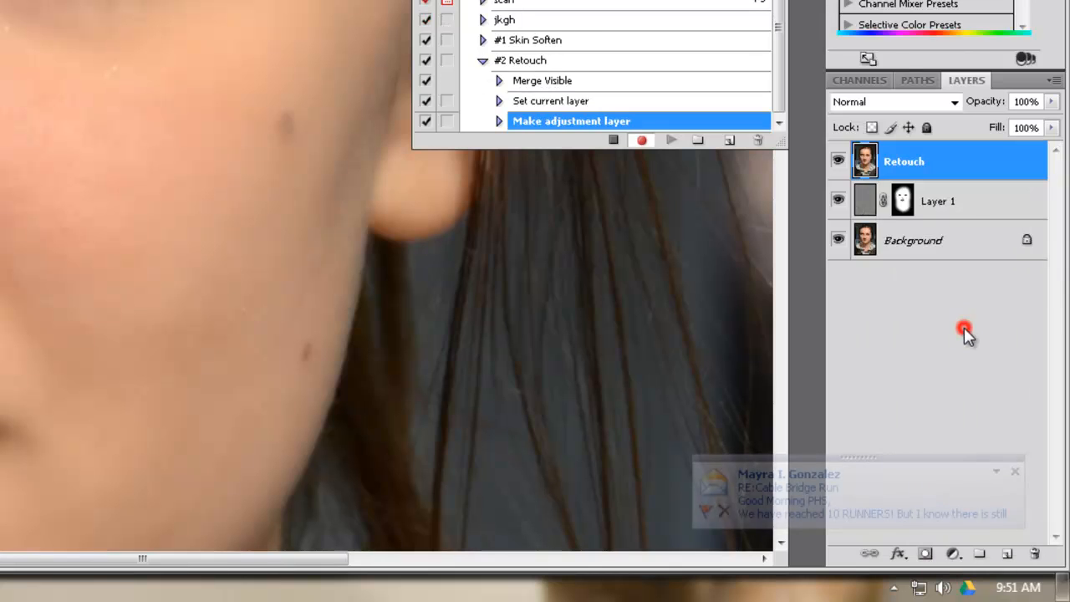
{"action": "left_click", "coordinate": [1015, 471]}
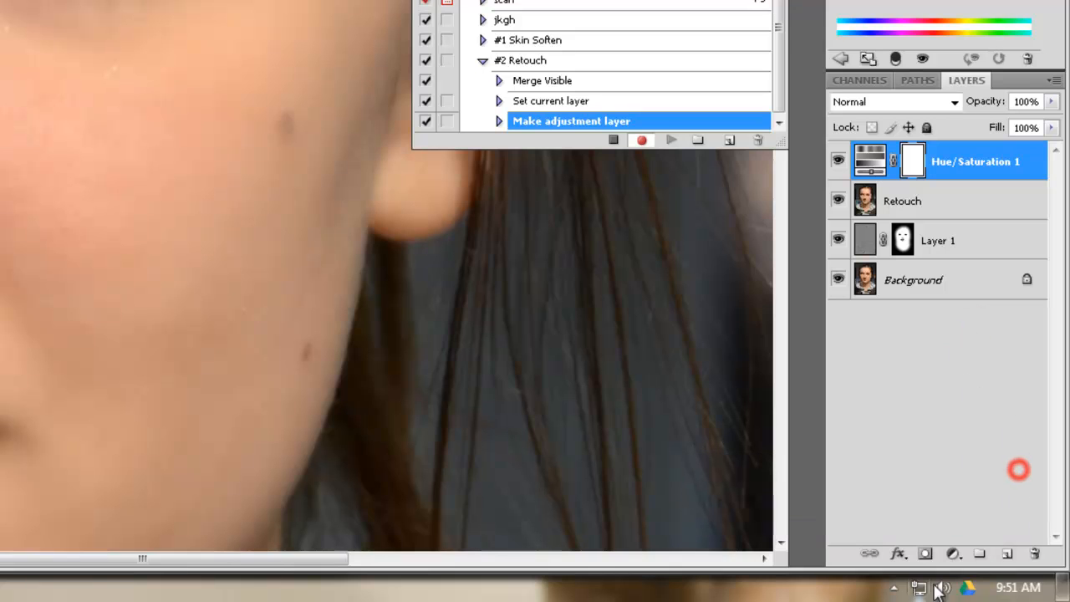
{"action": "left_click", "coordinate": [953, 553]}
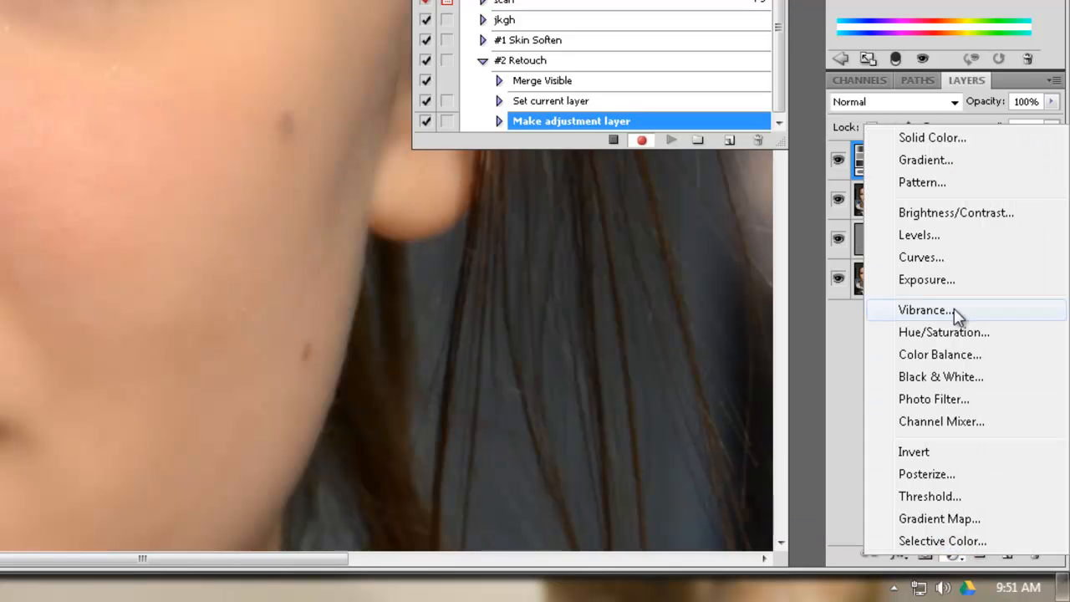
{"action": "left_click", "coordinate": [951, 240]}
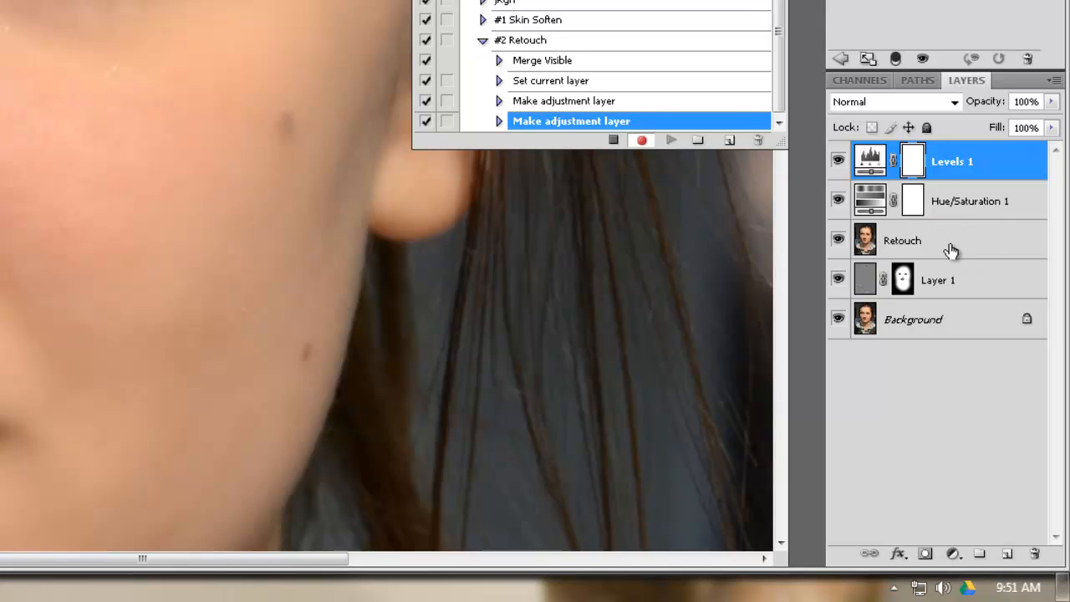
- Select the Retouch layer as the final recorded operation, stop recording, and collapse the "#2 Retouch" action
{"action": "left_click", "coordinate": [952, 249]}
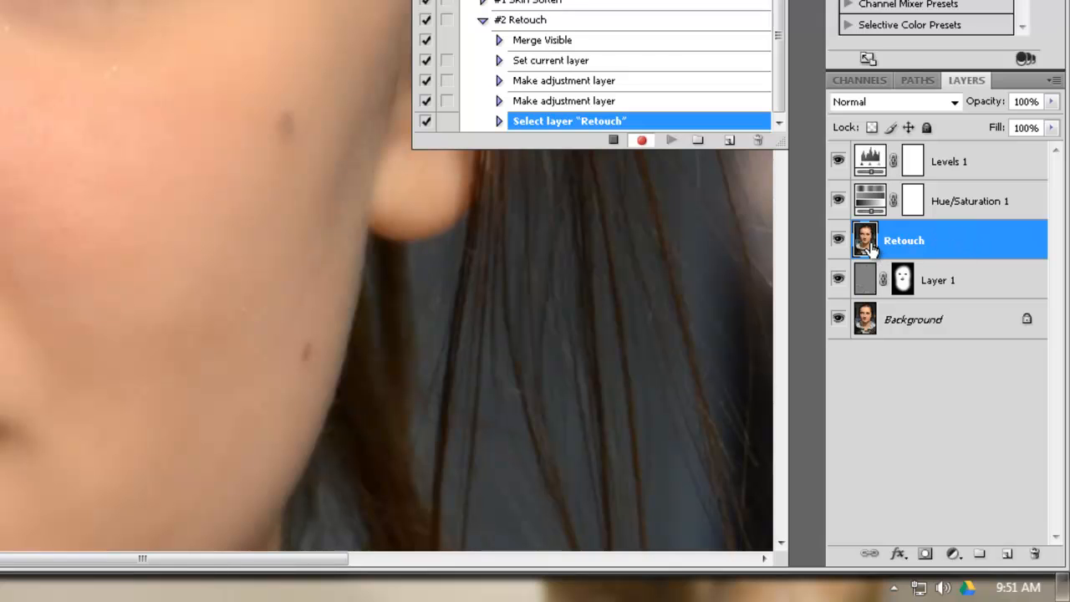
{"action": "left_click", "coordinate": [614, 136]}
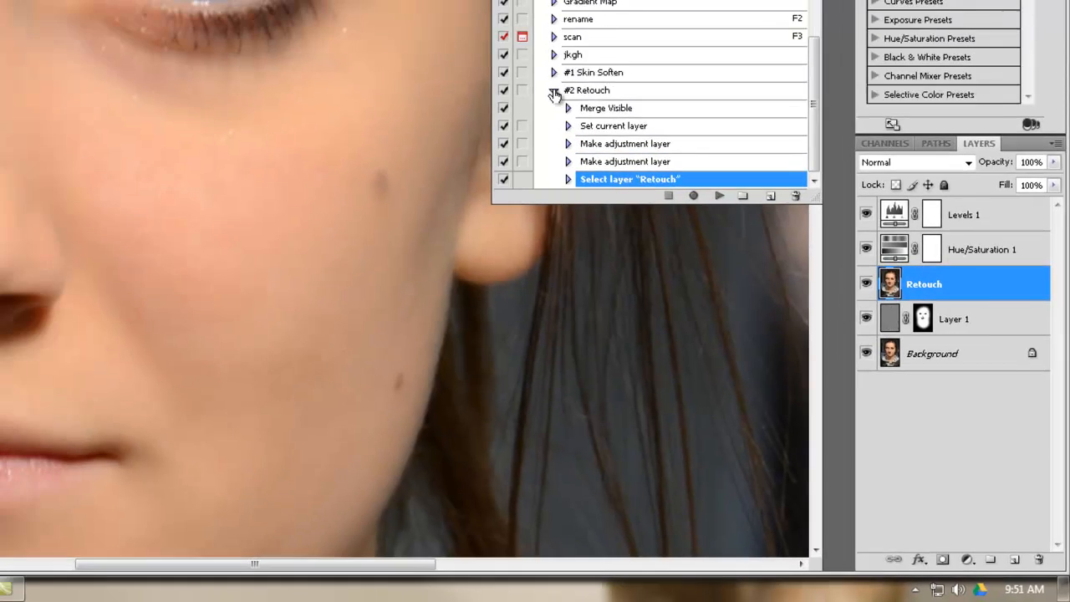
{"action": "left_click", "coordinate": [483, 21]}
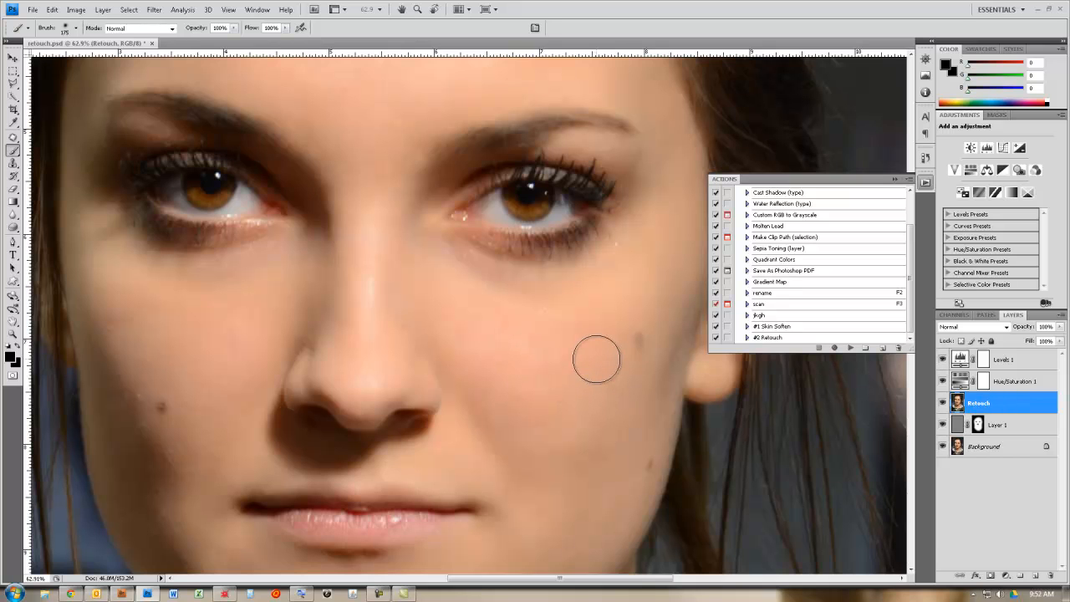
- Remove the moles on both cheeks with the Patch tool, replacing them with clean skin nearby
{"action": "key", "text": "j"}
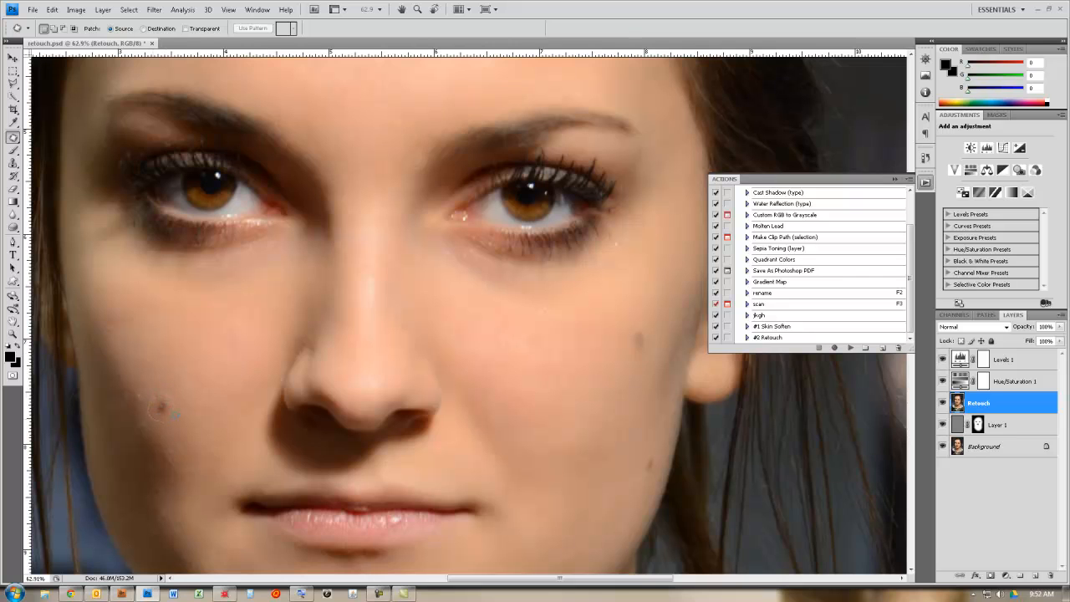
{"action": "mouse_move", "coordinate": [164, 396]}
{"action": "left_mouse_down"}
{"action": "mouse_move", "coordinate": [148, 387]}
{"action": "mouse_move", "coordinate": [174, 413]}
{"action": "mouse_move", "coordinate": [164, 395]}
{"action": "left_mouse_up"}
{"action": "mouse_move", "coordinate": [635, 322]}
{"action": "left_mouse_down"}
{"action": "mouse_move", "coordinate": [630, 348]}
{"action": "mouse_move", "coordinate": [649, 350]}
{"action": "mouse_move", "coordinate": [647, 303]}
{"action": "left_mouse_up"}
{"action": "left_click", "coordinate": [652, 449]}
{"action": "mouse_move", "coordinate": [647, 475]}
{"action": "left_mouse_down"}
{"action": "mouse_move", "coordinate": [662, 456]}
{"action": "mouse_move", "coordinate": [656, 449]}
{"action": "left_mouse_up"}
{"action": "left_click_drag", "start_coordinate": [653, 463], "coordinate": [658, 425]}
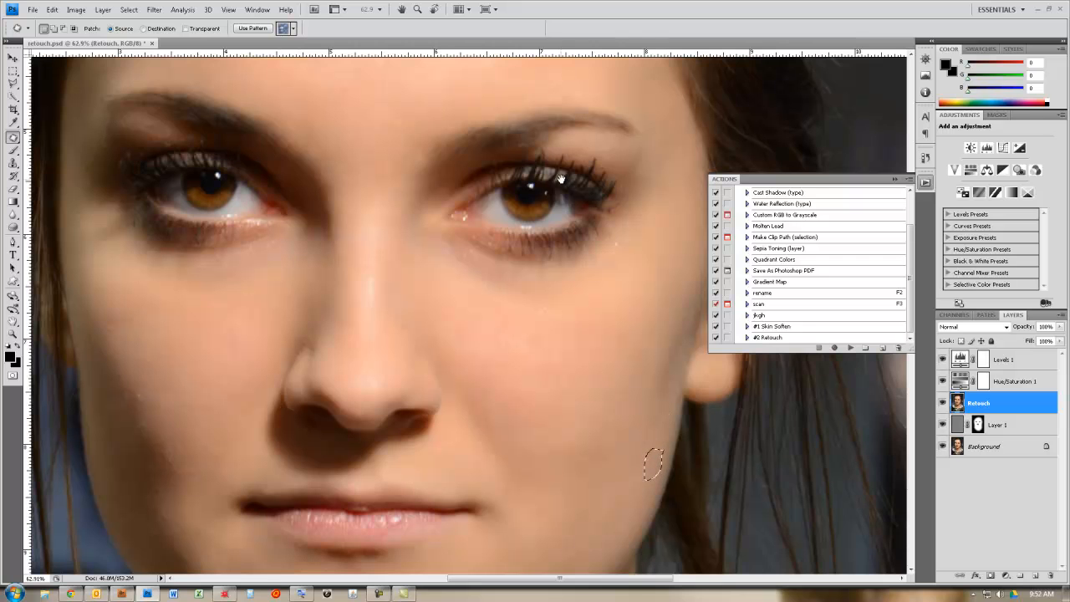
- Patch the blemish on the upper forehead with neighbouring clear skin and deselect the area
{"action": "left_click_drag", "start_coordinate": [561, 179], "coordinate": [550, 196]}
{"action": "mouse_move", "coordinate": [299, 176]}
{"action": "left_mouse_down"}
{"action": "mouse_move", "coordinate": [301, 196]}
{"action": "mouse_move", "coordinate": [313, 170]}
{"action": "mouse_move", "coordinate": [316, 190]}
{"action": "mouse_move", "coordinate": [294, 174]}
{"action": "mouse_move", "coordinate": [345, 187]}
{"action": "left_mouse_up"}
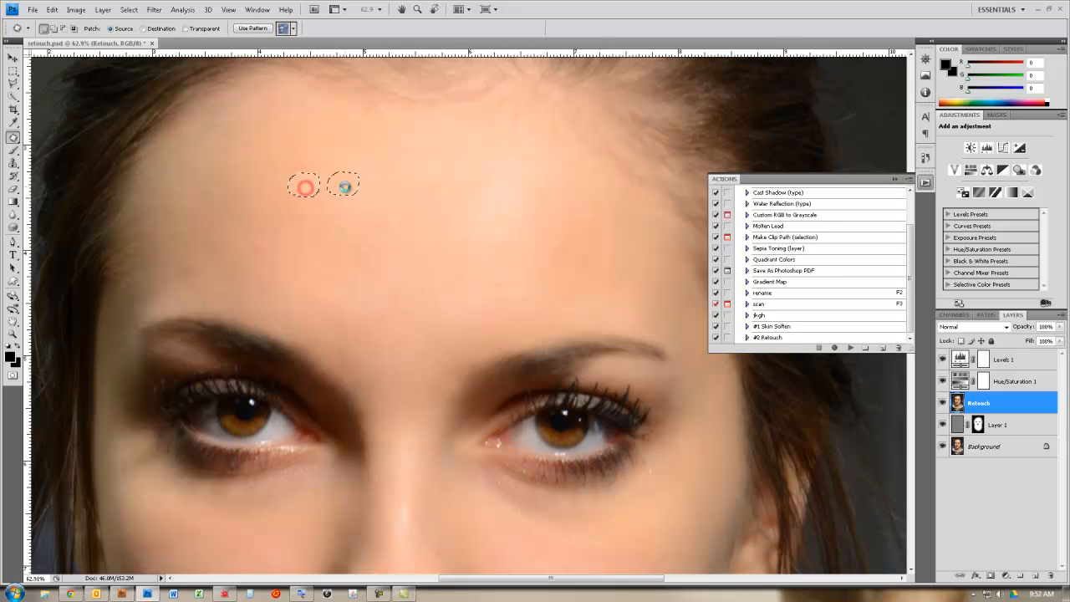
{"action": "left_click", "coordinate": [397, 229]}
- Look over the chin, cheeks, forehead and hairline for remaining blemishes, including a check of the whole face
{"action": "left_click_drag", "start_coordinate": [407, 323], "coordinate": [417, 160]}
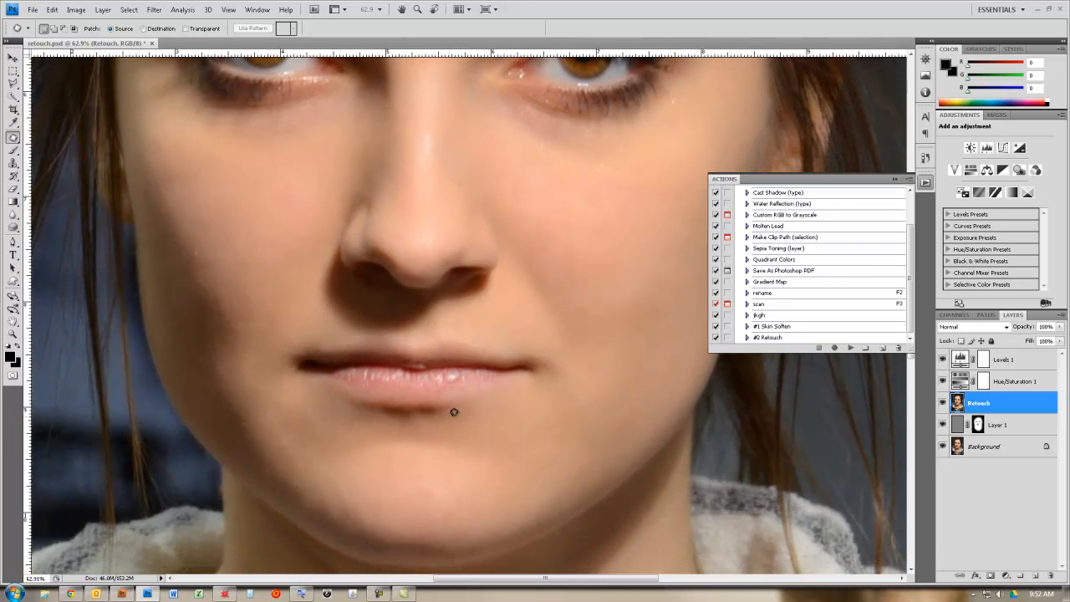
{"action": "left_click_drag", "start_coordinate": [196, 313], "coordinate": [324, 512]}
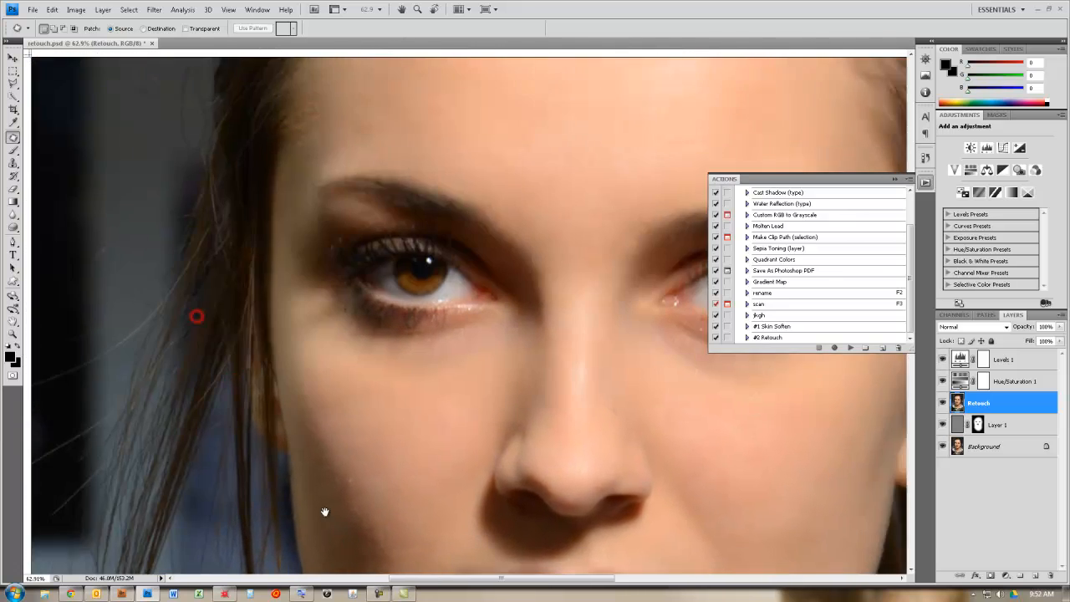
{"action": "left_click_drag", "start_coordinate": [371, 112], "coordinate": [332, 294]}
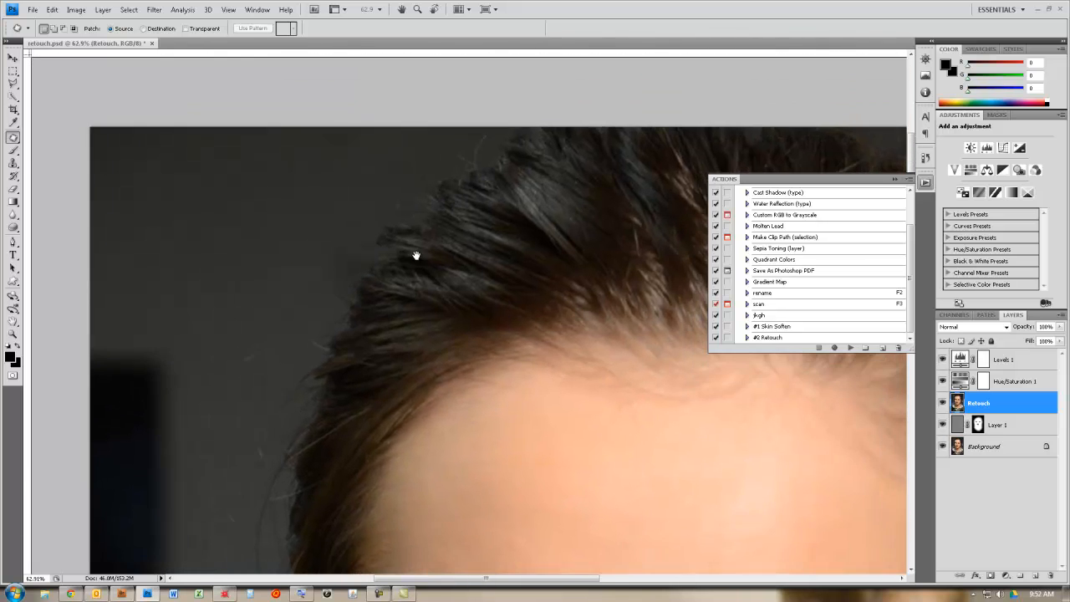
{"action": "left_click_drag", "start_coordinate": [509, 390], "coordinate": [406, 309]}
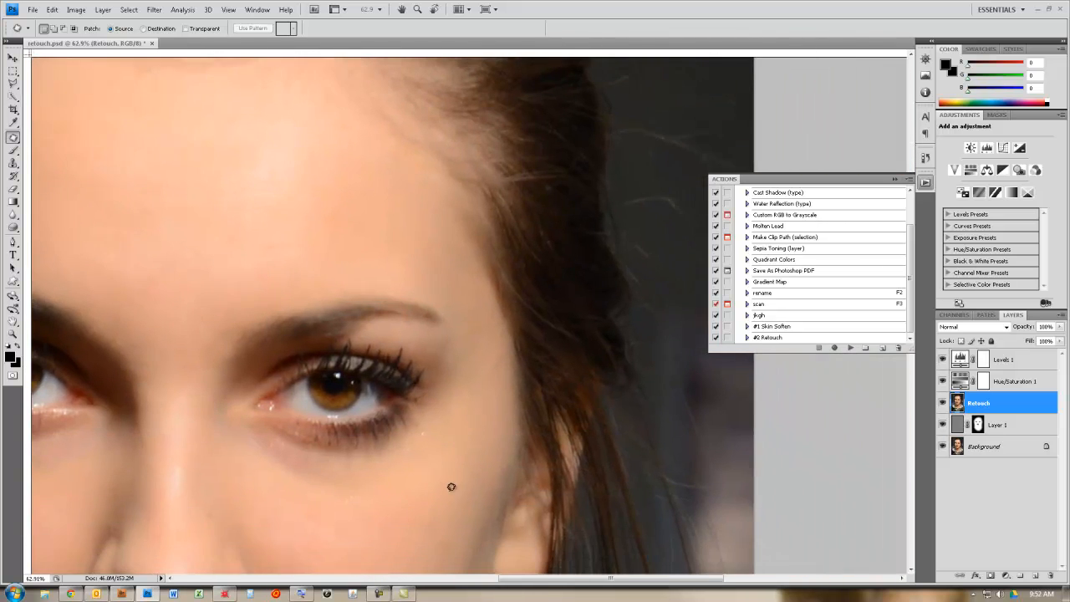
{"action": "left_click_drag", "start_coordinate": [451, 487], "coordinate": [514, 363]}
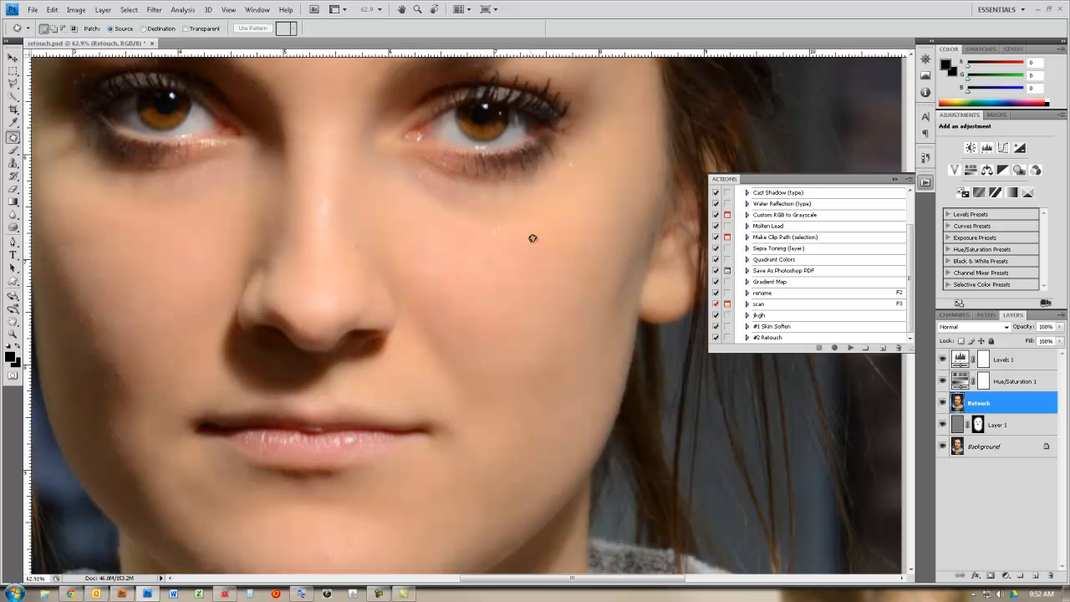
{"action": "scroll", "coordinate": [533, 233], "scroll_direction": "down", "scroll_amount": 3}
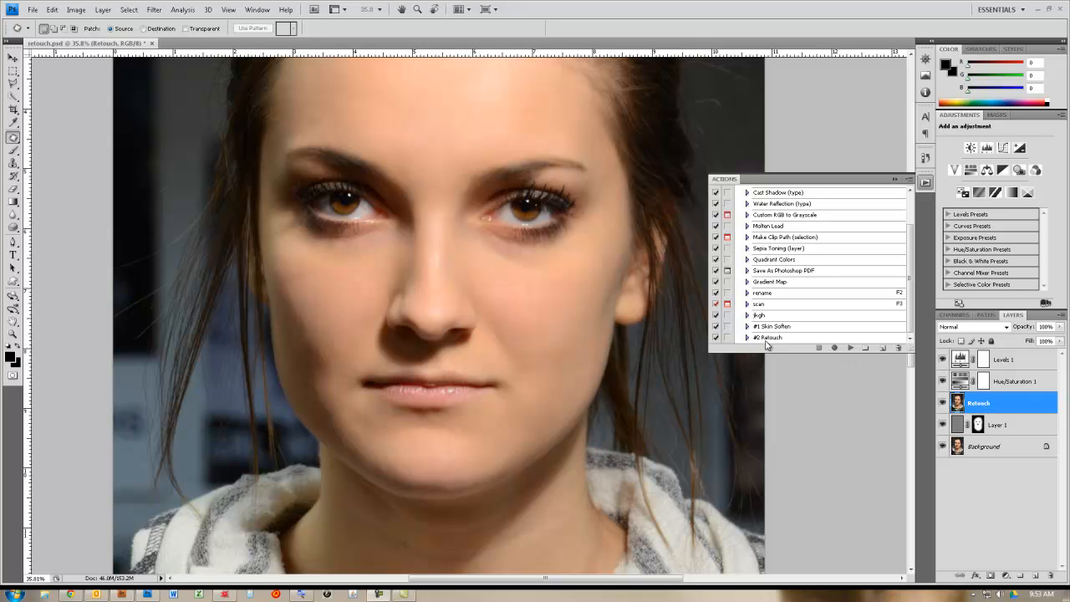
- Start recording a new action named "#3 Eyes" and make the Retouch layer active
{"action": "left_click", "coordinate": [883, 349]}
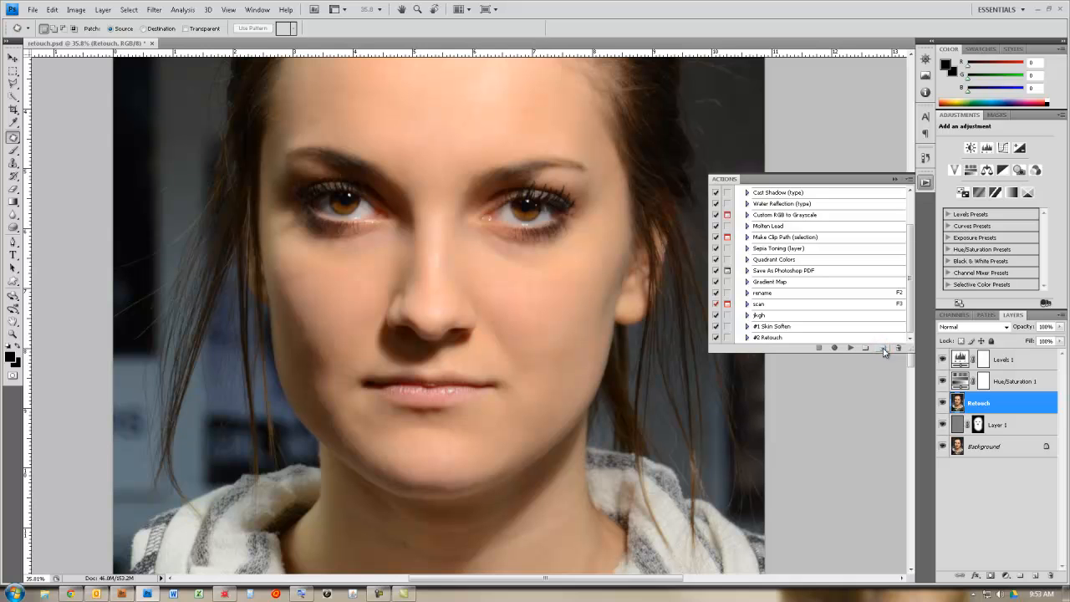
{"action": "type", "text": "#3 Eyes"}
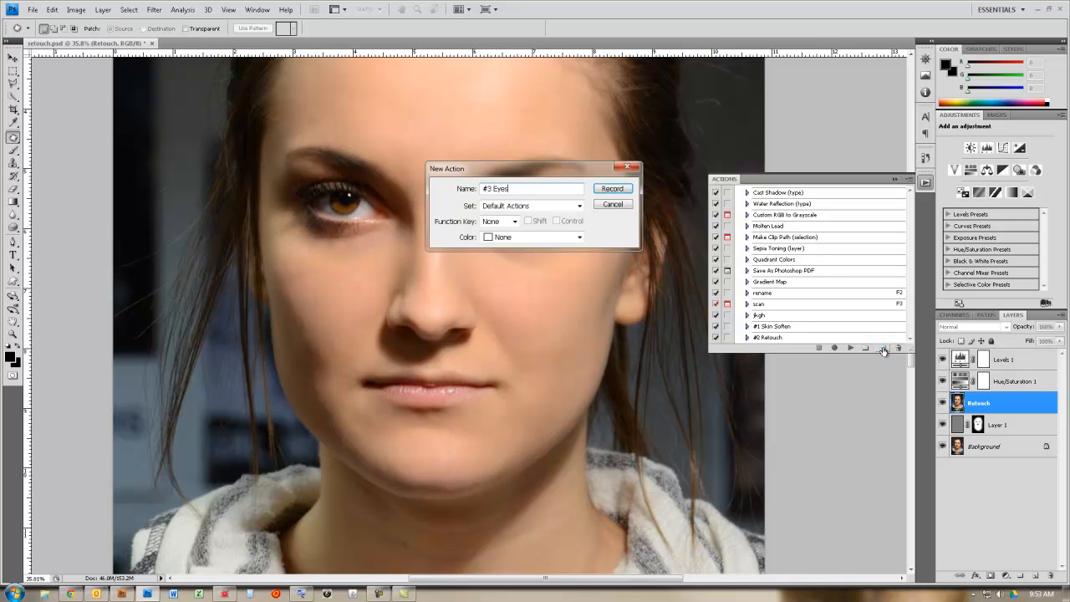
{"action": "left_click", "coordinate": [612, 188]}
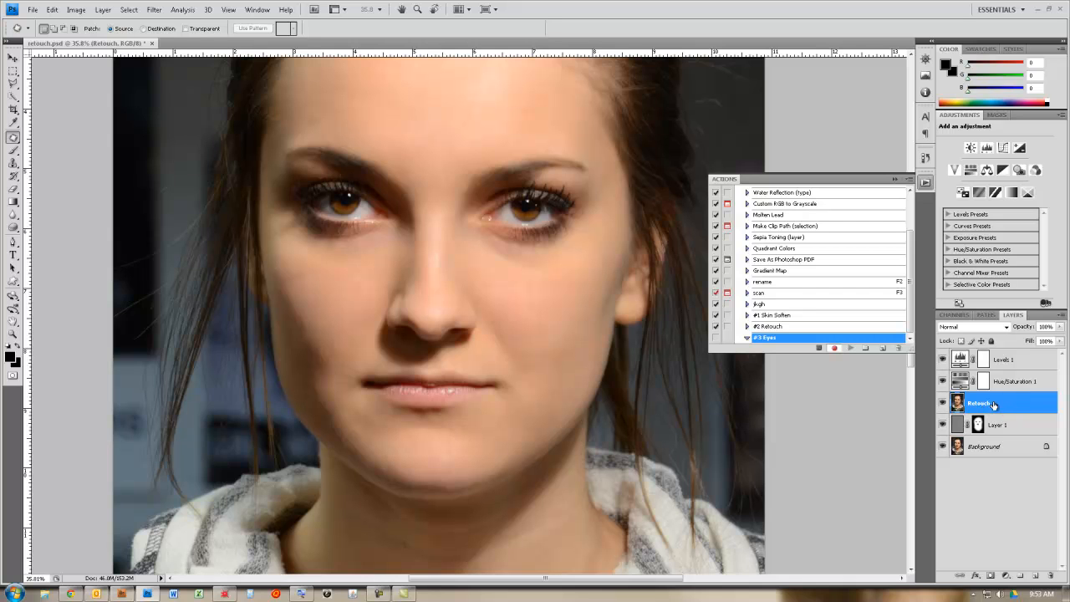
{"action": "left_click", "coordinate": [1019, 428]}
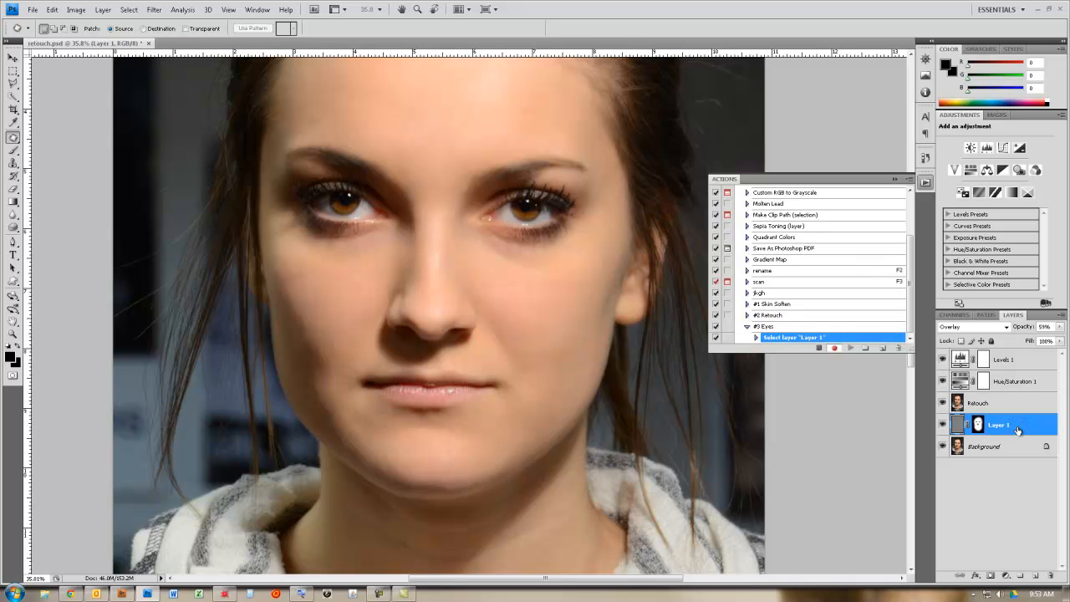
{"action": "left_click", "coordinate": [1009, 403]}
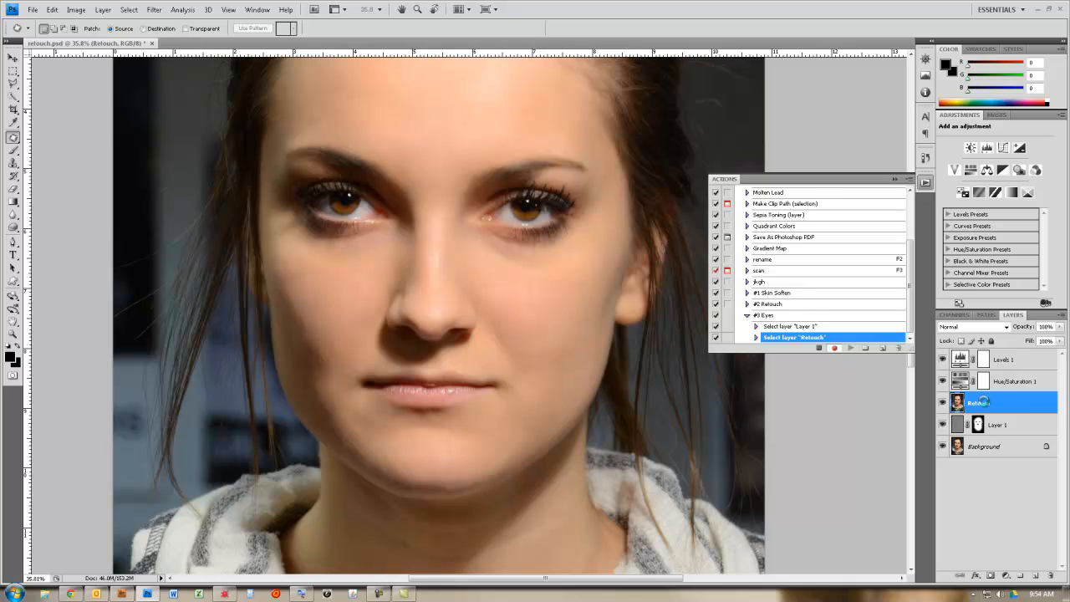
- Stamp the visible layers into a new layer named "eyes" above Retouch, and stop recording the action
{"action": "key", "text": "ctrl+shift+alt+e"}
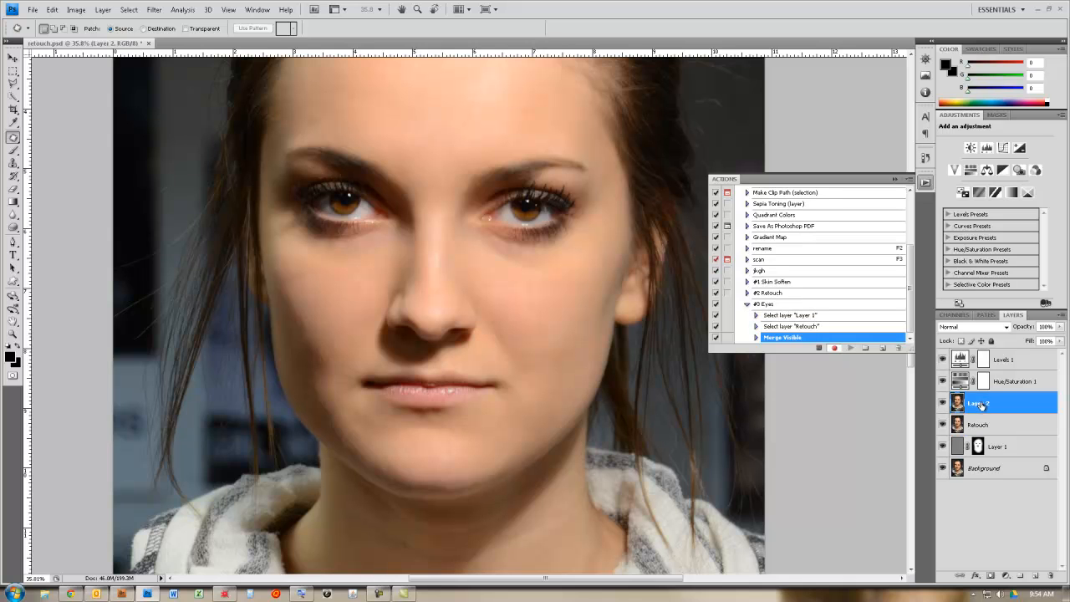
{"action": "double_click", "coordinate": [978, 404]}
{"action": "type", "text": "eyes"}
{"action": "key", "text": "Return"}
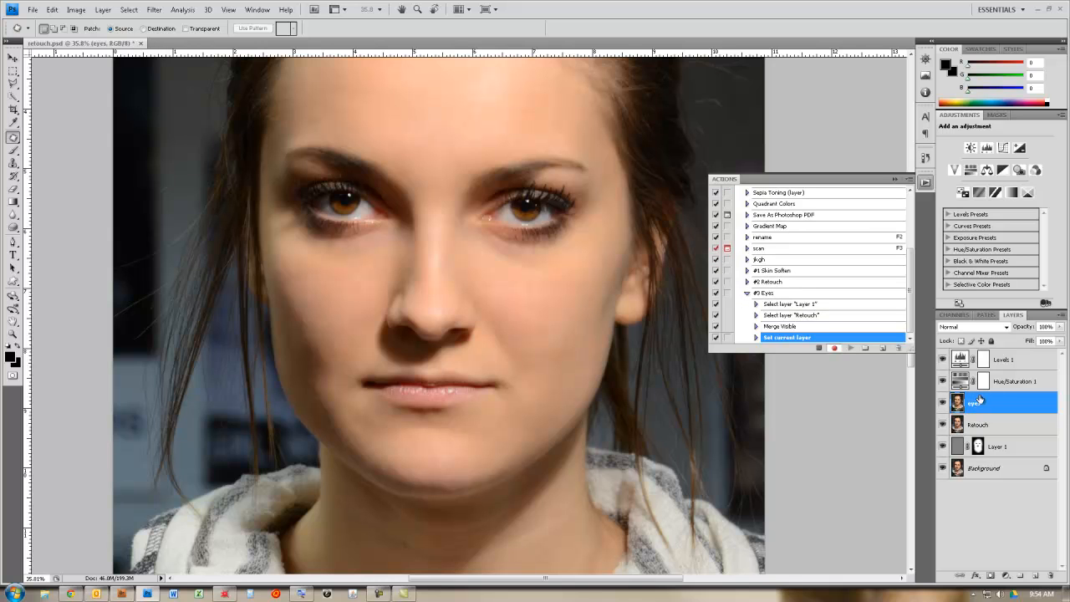
{"action": "left_click", "coordinate": [820, 348]}
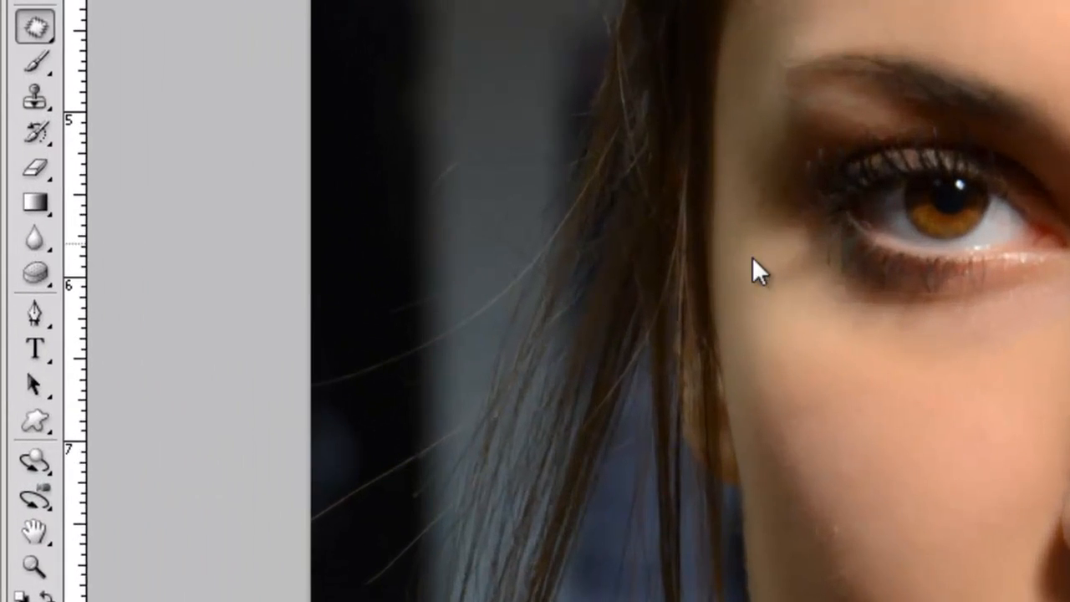
- Switch from the Patch tool to the Dodge tool for brightening the eyes
{"action": "left_click", "coordinate": [25, 280]}
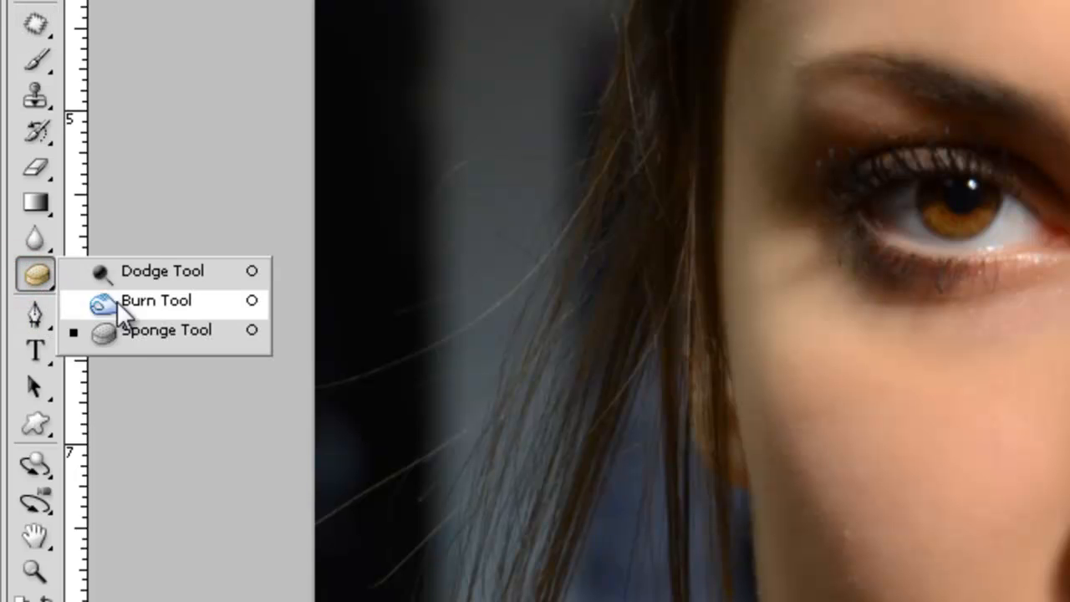
{"action": "left_click", "coordinate": [123, 274]}
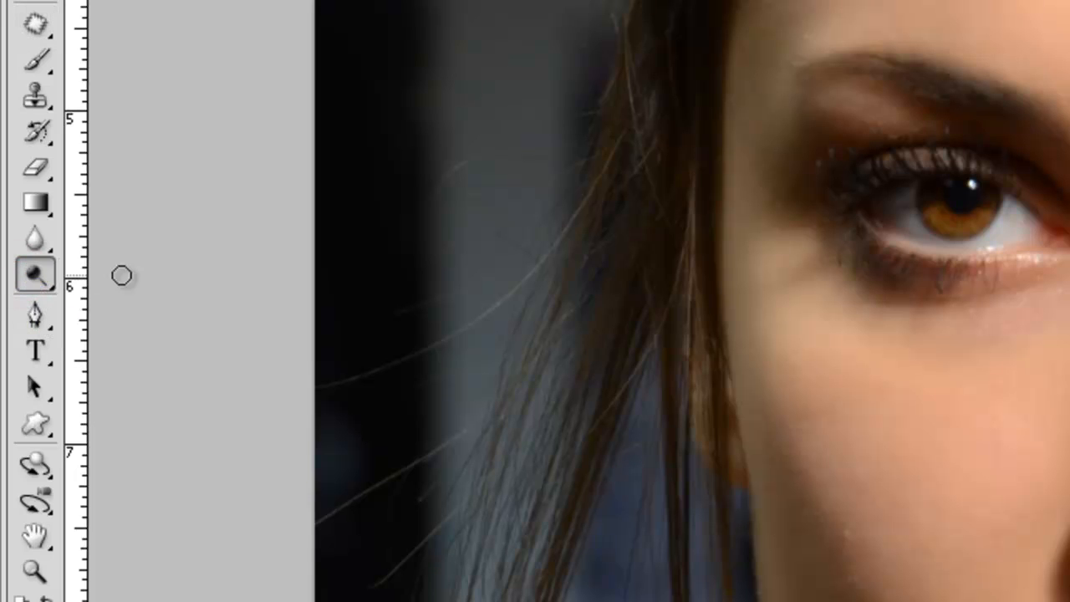
{"action": "left_click", "coordinate": [32, 277]}
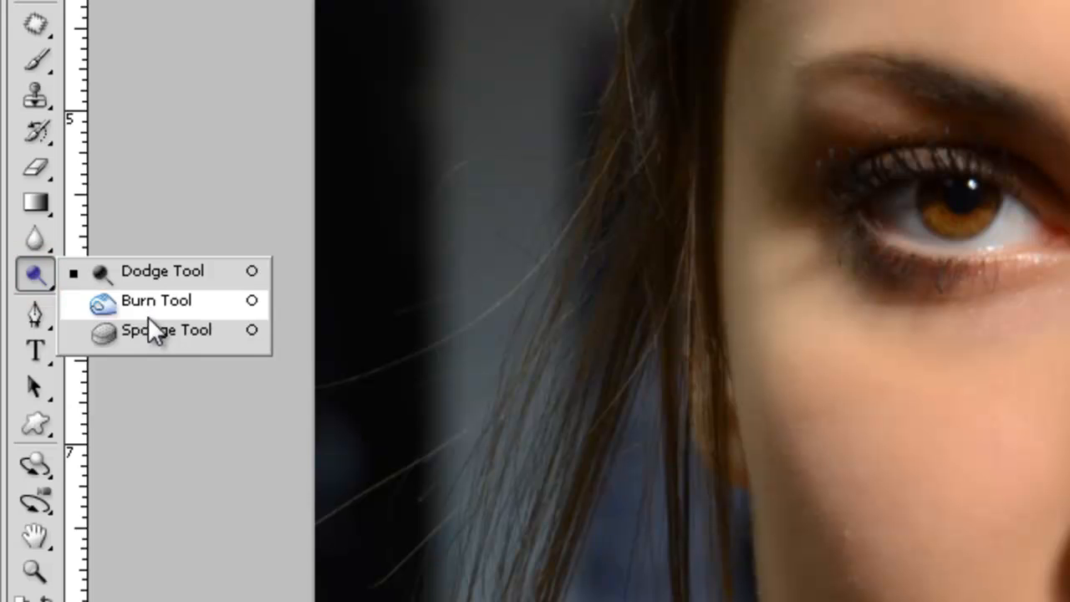
{"action": "left_click", "coordinate": [134, 269]}
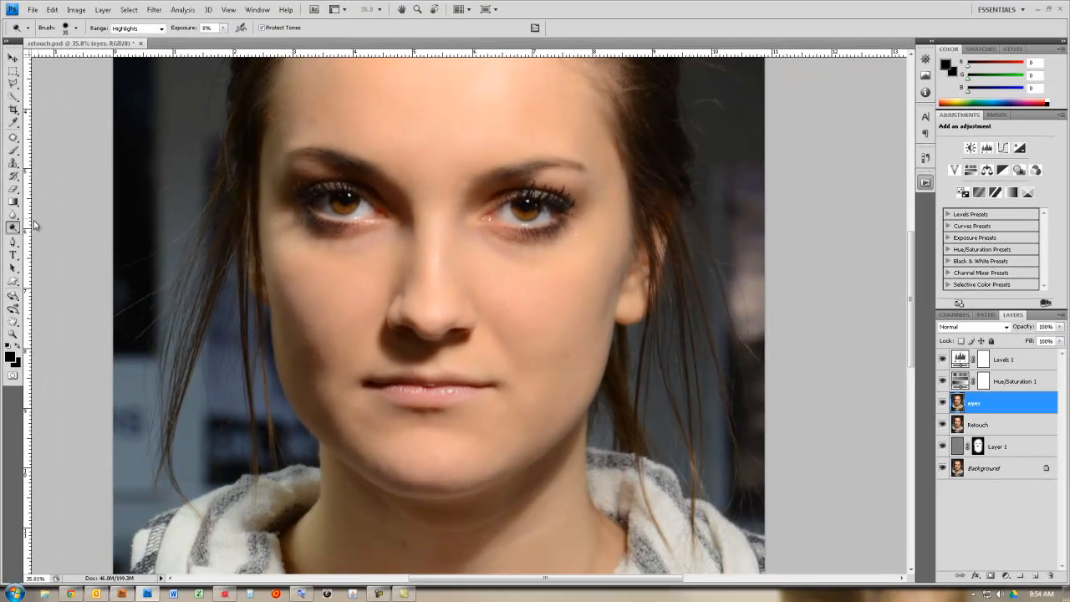
{"action": "left_click", "coordinate": [15, 228]}
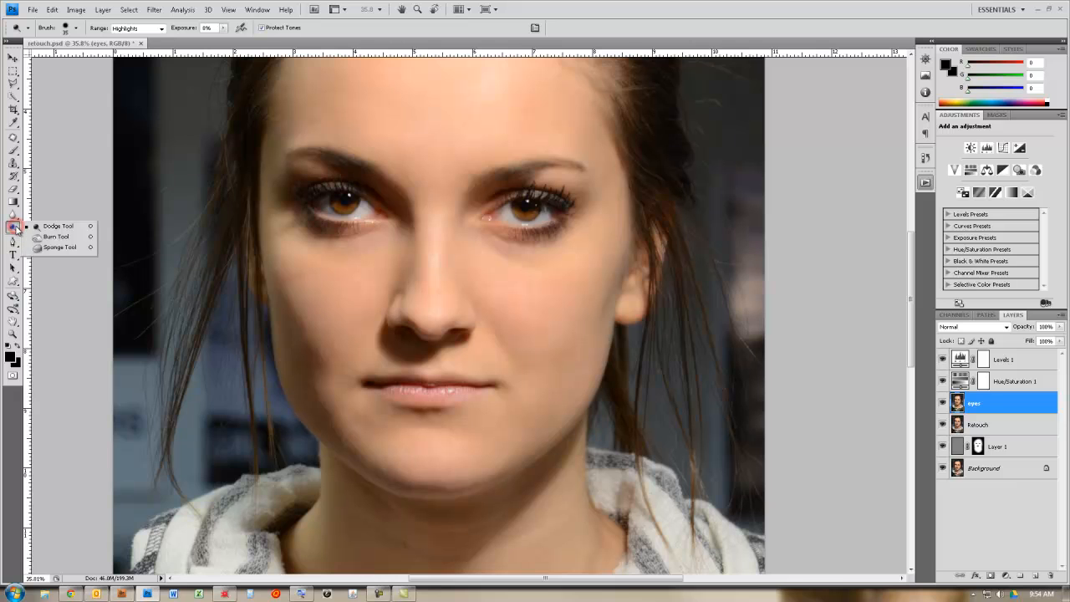
{"action": "left_click", "coordinate": [58, 228]}
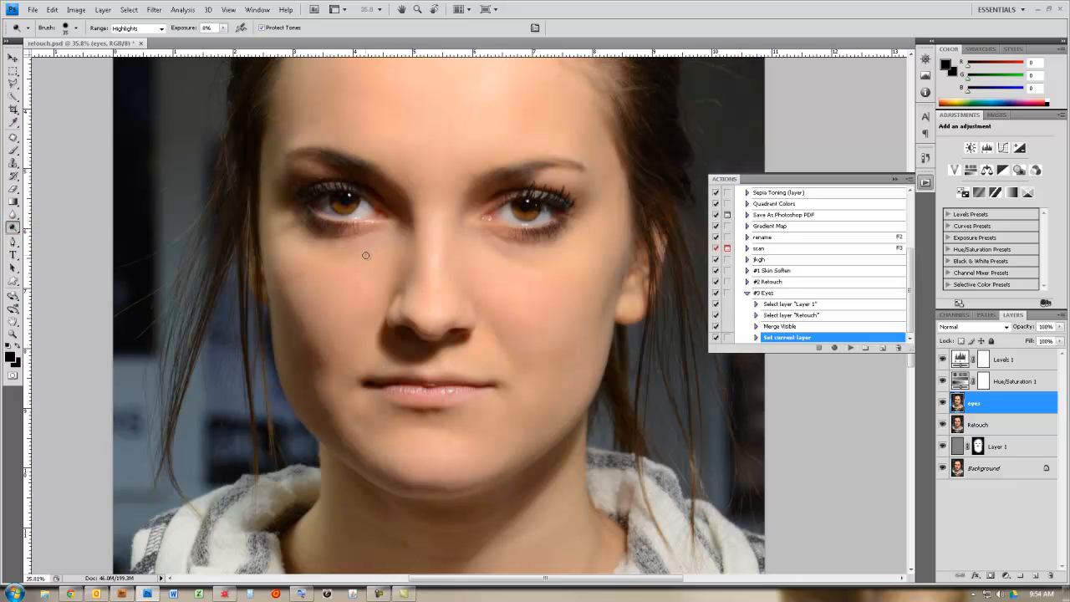
- Resize the Dodge brush to 90 px to suit the eye, keeping Dodge as the active tool
{"action": "key", "text": "bracketright"}
{"action": "key", "text": "bracketright"}
{"action": "key", "text": "bracketright"}
{"action": "key", "text": "bracketright"}
{"action": "key", "text": "bracketright"}
{"action": "key", "text": "bracketright"}
{"action": "key", "text": "bracketright"}
{"action": "key", "text": "bracketright"}
{"action": "key", "text": "bracketright"}
{"action": "key", "text": "bracketright"}
{"action": "key", "text": "bracketleft"}
{"action": "key", "text": "bracketleft"}
{"action": "key", "text": "bracketleft"}
{"action": "key", "text": "bracketleft"}
{"action": "key", "text": "bracketleft"}
{"action": "key", "text": "bracketleft"}
{"action": "key", "text": "bracketleft"}
{"action": "scroll", "coordinate": [360, 209], "scroll_direction": "up", "scroll_amount": 8}
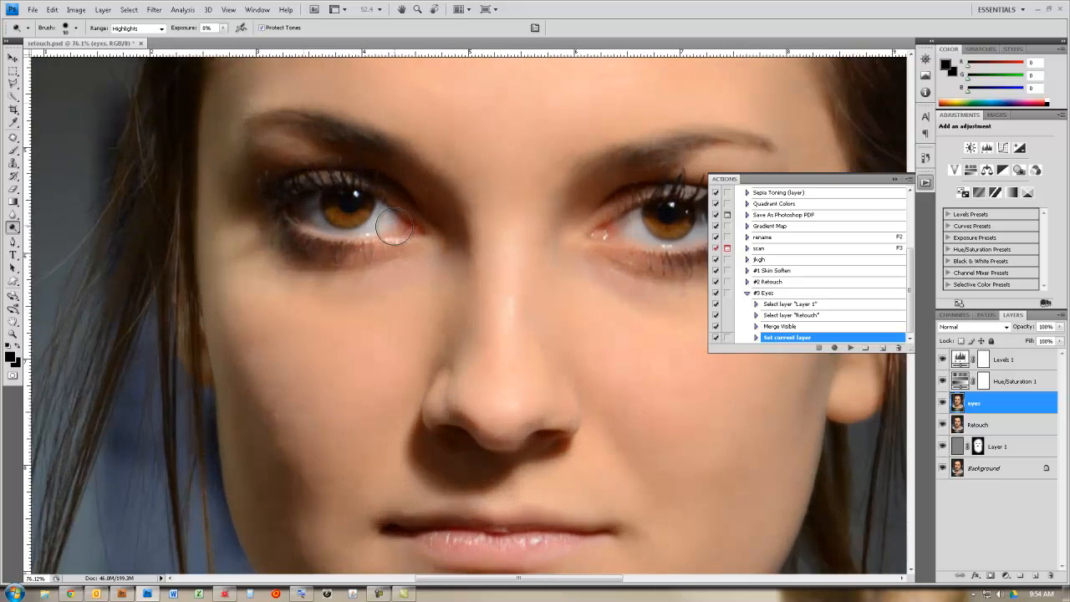
{"action": "key", "text": "v"}
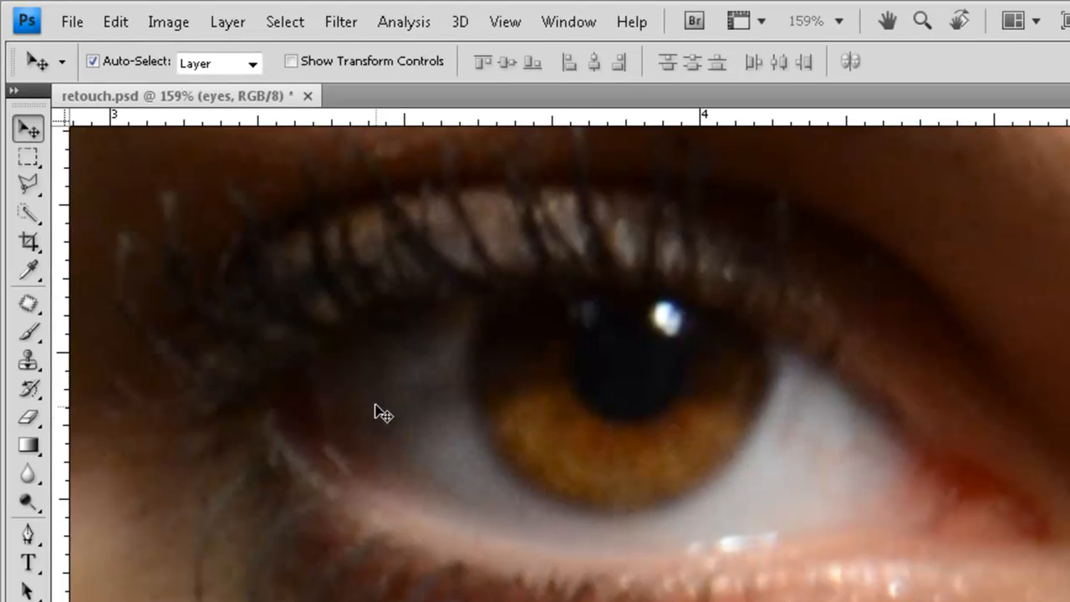
{"action": "left_click", "coordinate": [28, 502]}
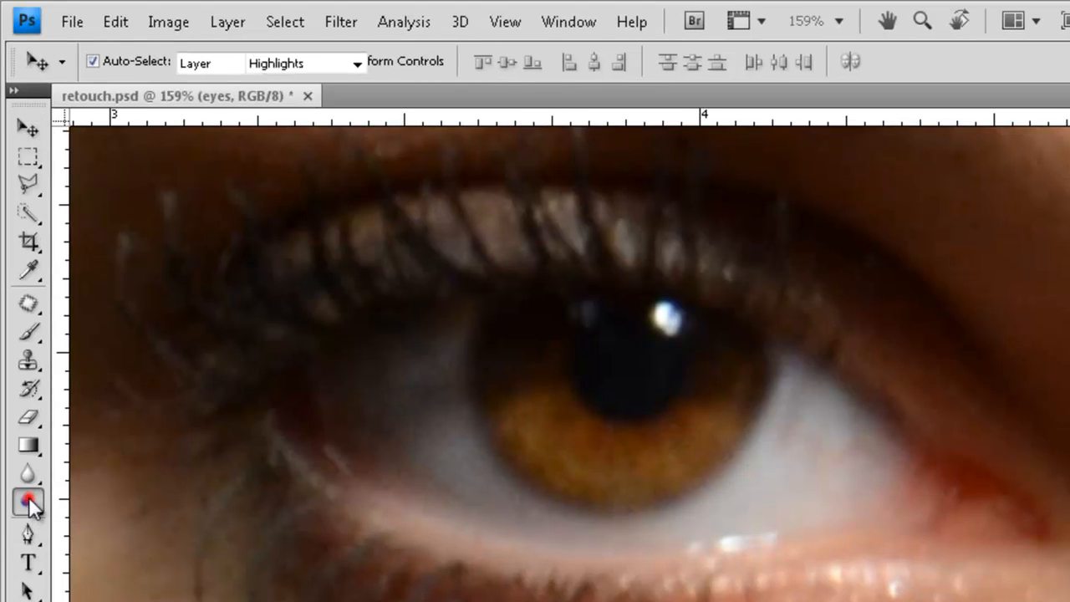
- Set the Dodge tool's range to Midtones and try it on the shaded outer white of the left-hand eye
{"action": "left_click", "coordinate": [308, 64]}
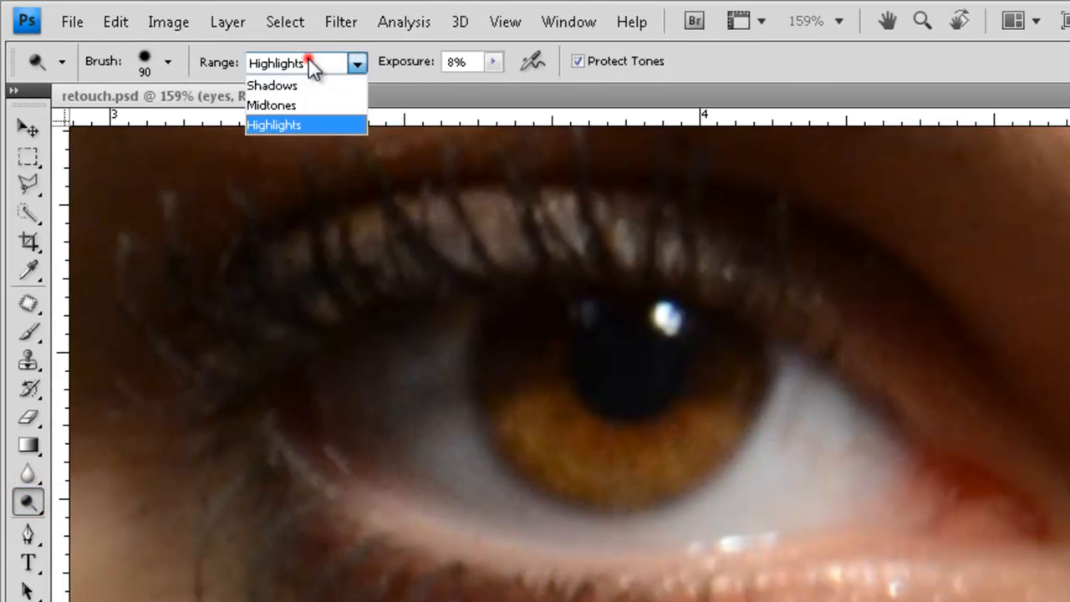
{"action": "left_click", "coordinate": [271, 105]}
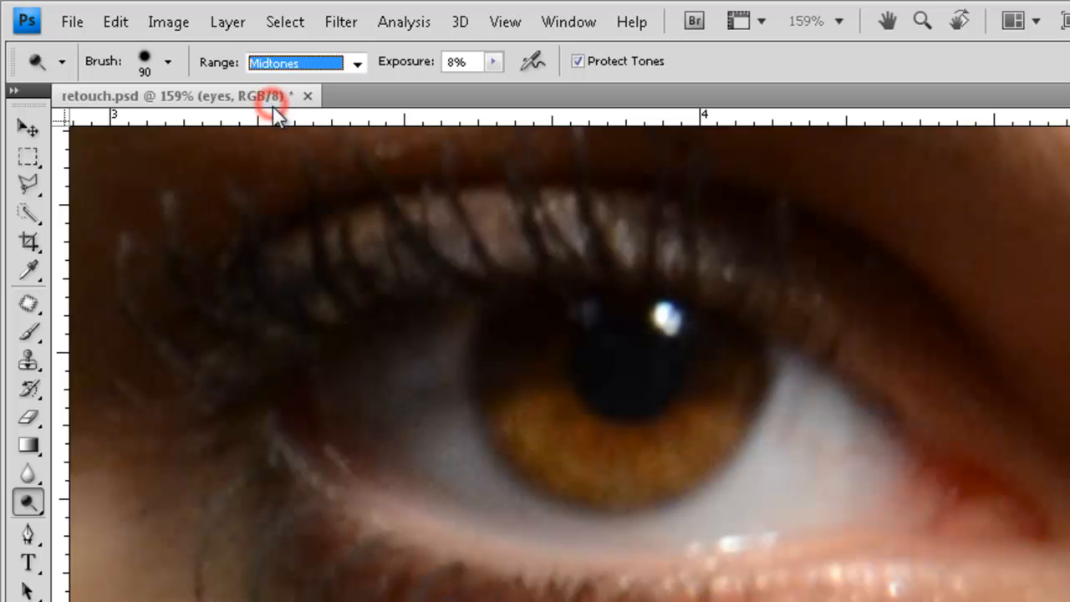
{"action": "mouse_move", "coordinate": [395, 417]}
{"action": "left_mouse_down"}
{"action": "mouse_move", "coordinate": [399, 401]}
{"action": "mouse_move", "coordinate": [410, 446]}
{"action": "mouse_move", "coordinate": [400, 404]}
{"action": "left_mouse_up"}
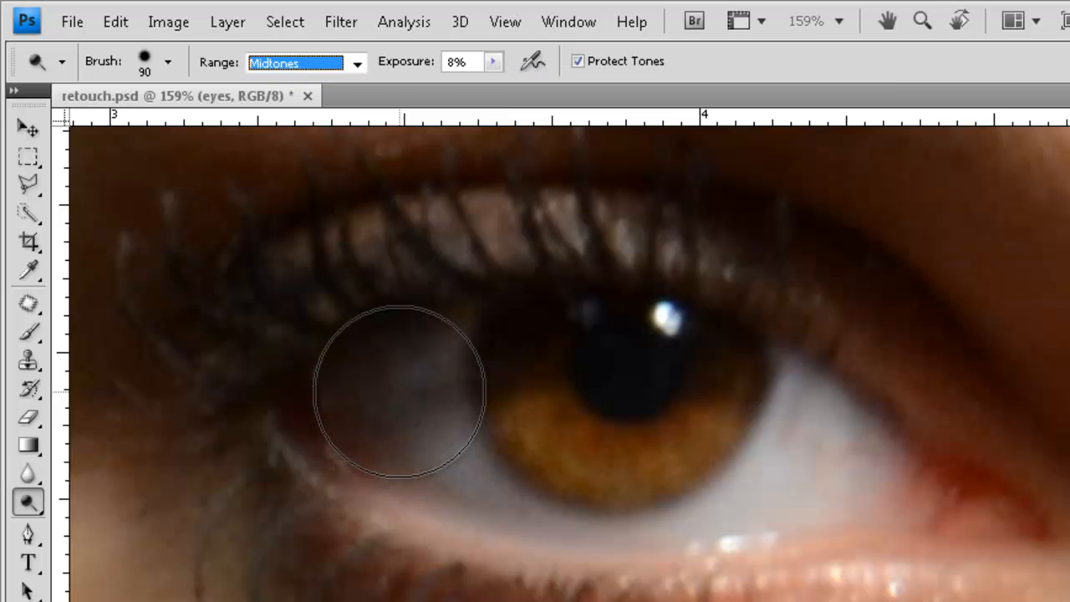
{"action": "left_click", "coordinate": [355, 63]}
{"action": "left_click", "coordinate": [311, 104]}
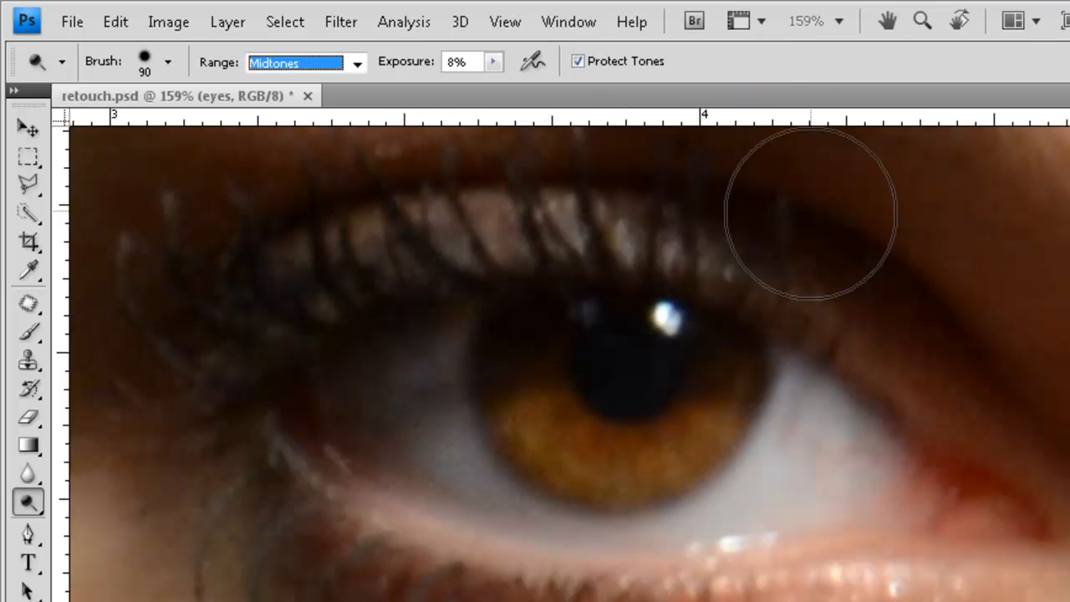
- Reduce the Dodge brush to 30 px and brighten the white of the left-hand eye between the iris and inner corner
{"action": "left_click", "coordinate": [831, 455]}
{"action": "key", "text": "bracketleft"}
{"action": "key", "text": "bracketleft"}
{"action": "key", "text": "bracketleft"}
{"action": "key", "text": "bracketleft"}
{"action": "key", "text": "bracketleft"}
{"action": "key", "text": "bracketleft"}
{"action": "left_click", "coordinate": [796, 399]}
{"action": "mouse_move", "coordinate": [863, 471]}
{"action": "left_mouse_down"}
{"action": "mouse_move", "coordinate": [879, 468]}
{"action": "mouse_move", "coordinate": [848, 482]}
{"action": "mouse_move", "coordinate": [807, 432]}
{"action": "mouse_move", "coordinate": [797, 459]}
{"action": "mouse_move", "coordinate": [705, 518]}
{"action": "mouse_move", "coordinate": [586, 547]}
{"action": "mouse_move", "coordinate": [585, 536]}
{"action": "mouse_move", "coordinate": [490, 502]}
{"action": "mouse_move", "coordinate": [461, 388]}
{"action": "mouse_move", "coordinate": [455, 488]}
{"action": "mouse_move", "coordinate": [403, 402]}
{"action": "mouse_move", "coordinate": [337, 413]}
{"action": "mouse_move", "coordinate": [332, 368]}
{"action": "mouse_move", "coordinate": [432, 316]}
{"action": "mouse_move", "coordinate": [447, 339]}
{"action": "mouse_move", "coordinate": [433, 438]}
{"action": "mouse_move", "coordinate": [585, 506]}
{"action": "mouse_move", "coordinate": [778, 387]}
{"action": "left_mouse_up"}
{"action": "left_click", "coordinate": [421, 318]}
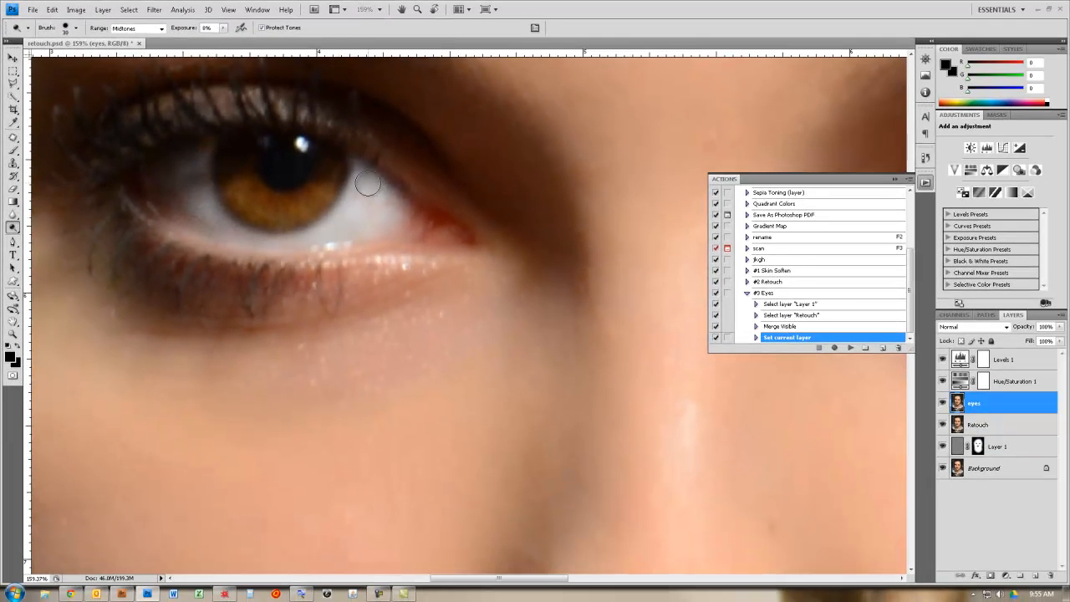
{"action": "mouse_move", "coordinate": [368, 184]}
{"action": "left_mouse_down"}
{"action": "mouse_move", "coordinate": [396, 210]}
{"action": "mouse_move", "coordinate": [385, 209]}
{"action": "left_mouse_up"}
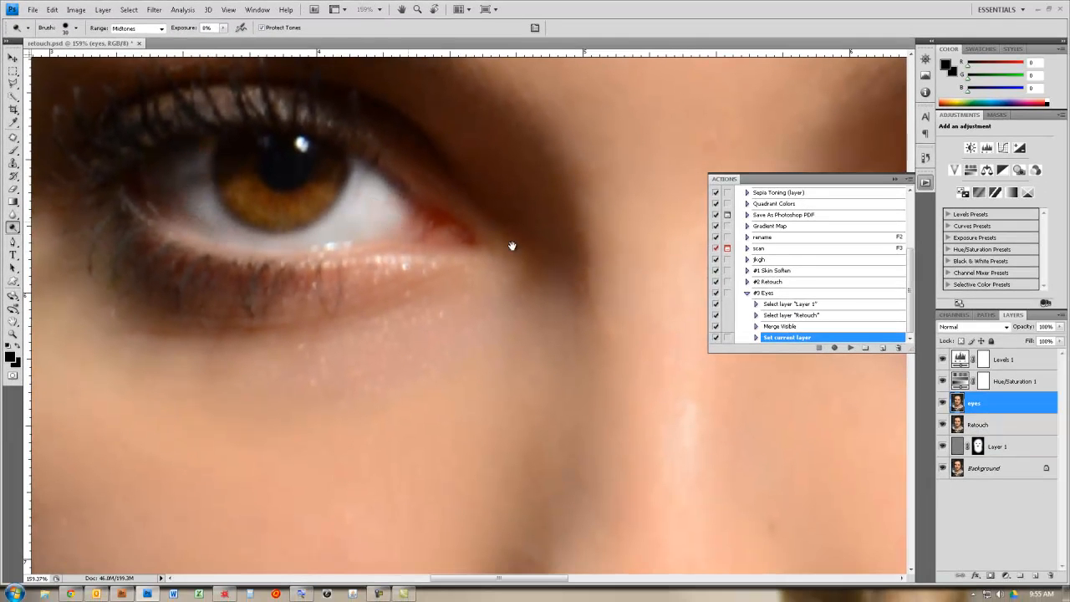
- Brighten the white of the right-hand eye on both sides of and below the iris with the Dodge tool
{"action": "left_click_drag", "start_coordinate": [513, 291], "coordinate": [258, 266]}
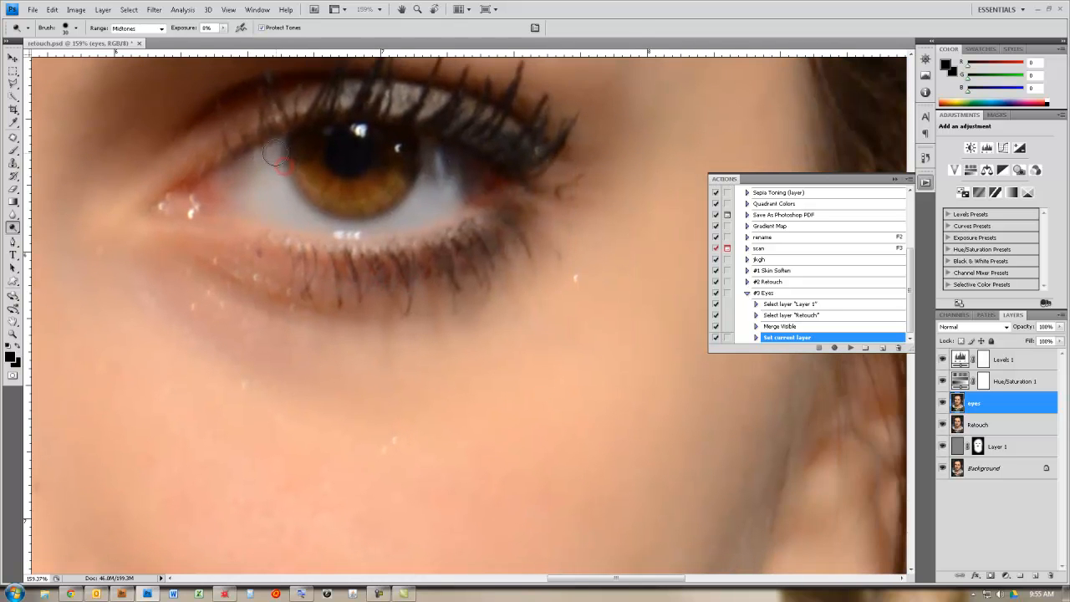
{"action": "mouse_move", "coordinate": [276, 201]}
{"action": "left_mouse_down"}
{"action": "mouse_move", "coordinate": [258, 158]}
{"action": "mouse_move", "coordinate": [231, 194]}
{"action": "mouse_move", "coordinate": [200, 180]}
{"action": "mouse_move", "coordinate": [331, 221]}
{"action": "mouse_move", "coordinate": [304, 222]}
{"action": "mouse_move", "coordinate": [396, 217]}
{"action": "mouse_move", "coordinate": [418, 204]}
{"action": "mouse_move", "coordinate": [411, 212]}
{"action": "mouse_move", "coordinate": [434, 147]}
{"action": "mouse_move", "coordinate": [451, 199]}
{"action": "left_mouse_up"}
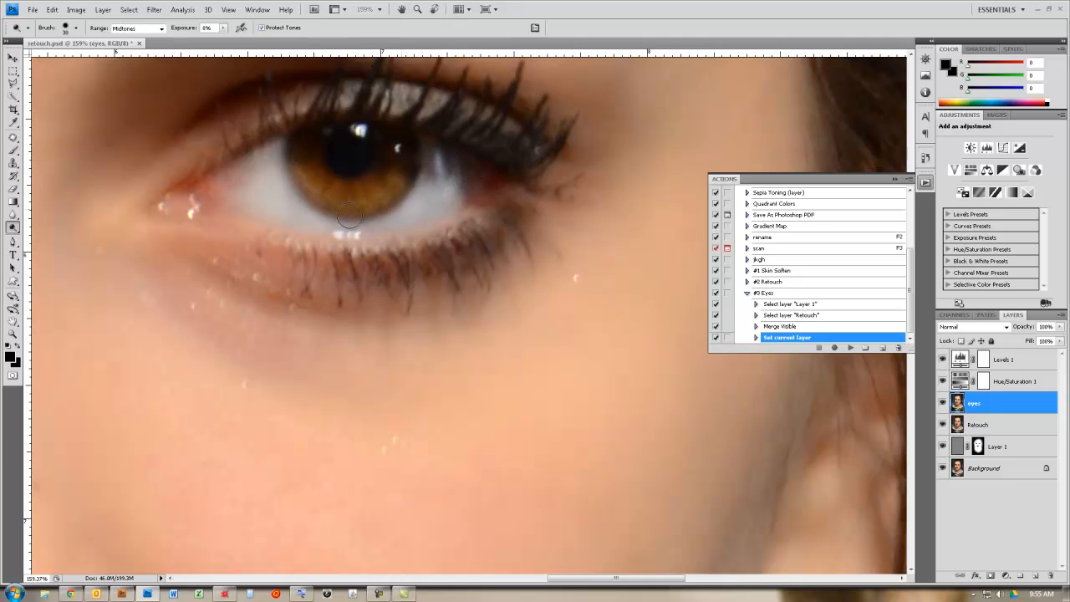
{"action": "mouse_move", "coordinate": [232, 182]}
{"action": "left_mouse_down"}
{"action": "mouse_move", "coordinate": [263, 203]}
{"action": "mouse_move", "coordinate": [444, 206]}
{"action": "left_mouse_up"}
- Return to the left-hand eye and dodge its white further to match the other eye
{"action": "left_click_drag", "start_coordinate": [176, 231], "coordinate": [323, 191]}
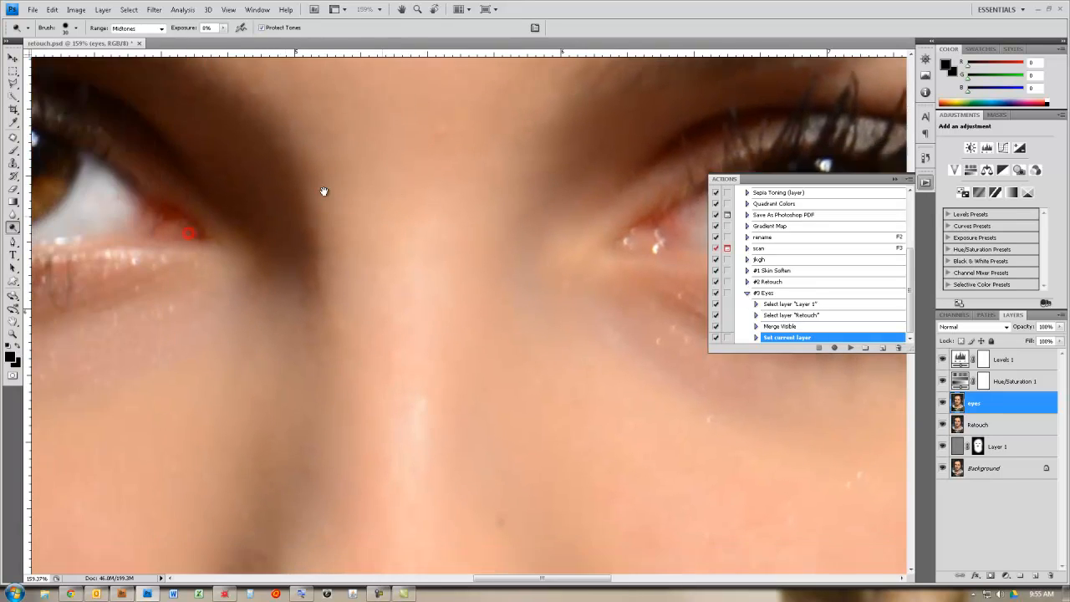
{"action": "left_click_drag", "start_coordinate": [249, 214], "coordinate": [354, 258]}
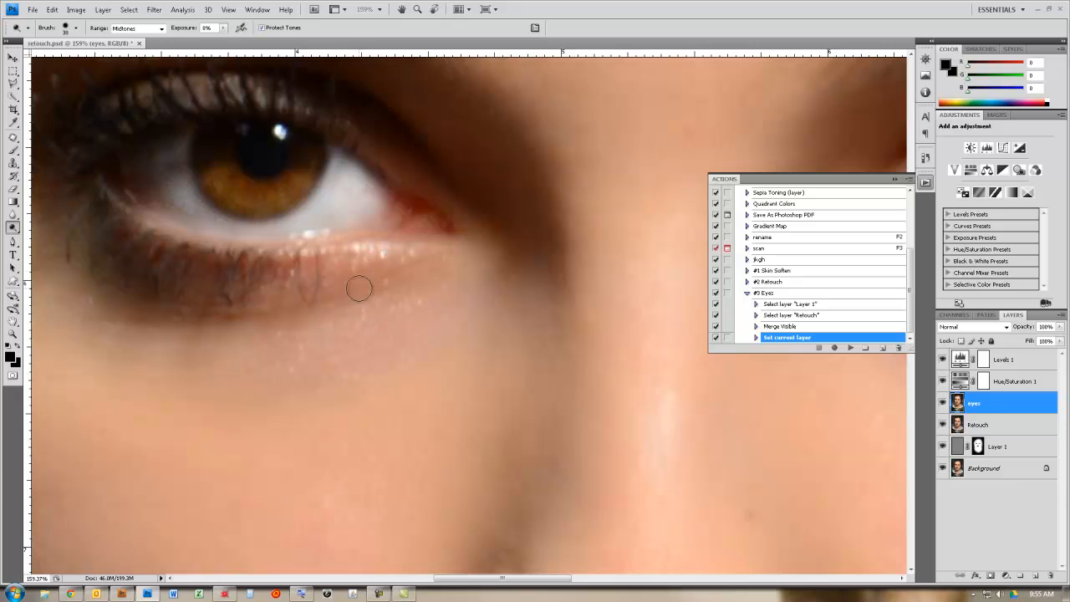
{"action": "mouse_move", "coordinate": [365, 199]}
{"action": "left_mouse_down"}
{"action": "mouse_move", "coordinate": [336, 180]}
{"action": "mouse_move", "coordinate": [358, 195]}
{"action": "mouse_move", "coordinate": [344, 214]}
{"action": "mouse_move", "coordinate": [176, 224]}
{"action": "left_mouse_up"}
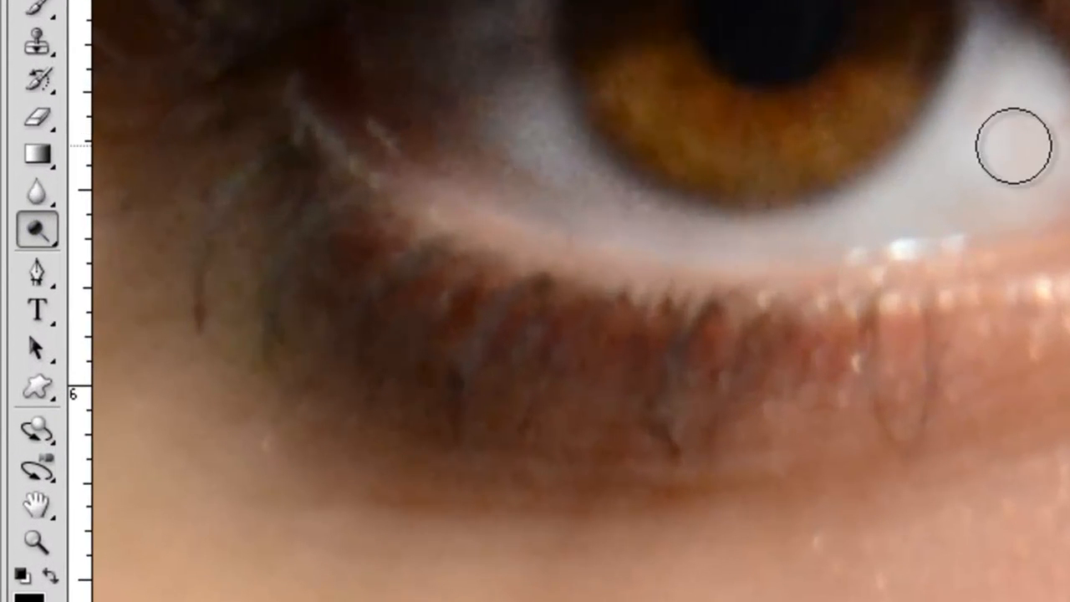
{"action": "mouse_move", "coordinate": [1047, 156]}
{"action": "left_mouse_down"}
{"action": "mouse_move", "coordinate": [1015, 115]}
{"action": "mouse_move", "coordinate": [1047, 159]}
{"action": "left_mouse_up"}
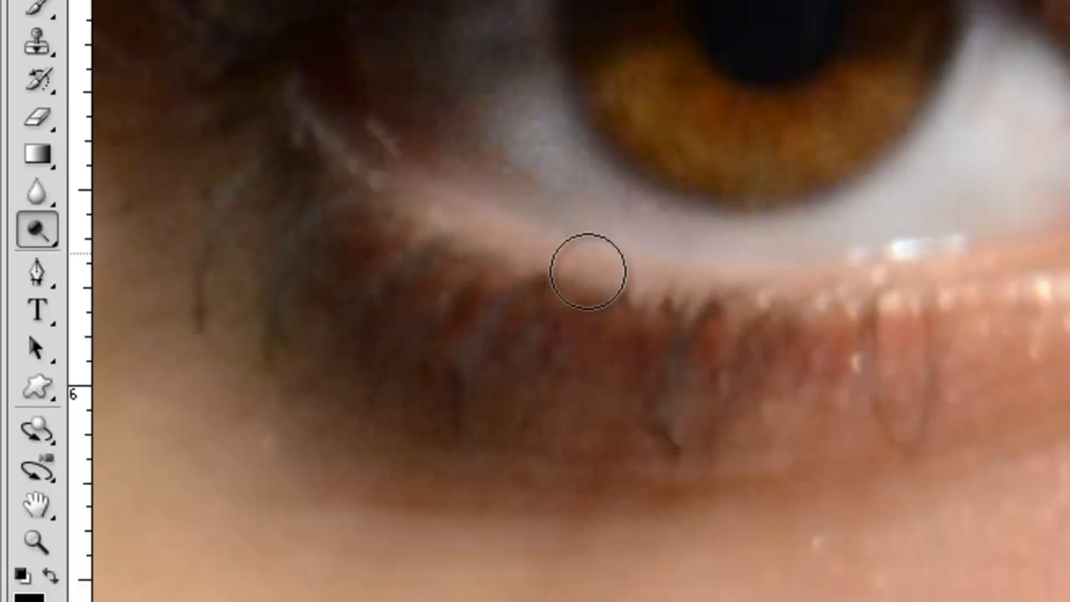
- Switch to the Sponge tool and set its mode to Desaturate
{"action": "left_click", "coordinate": [38, 226]}
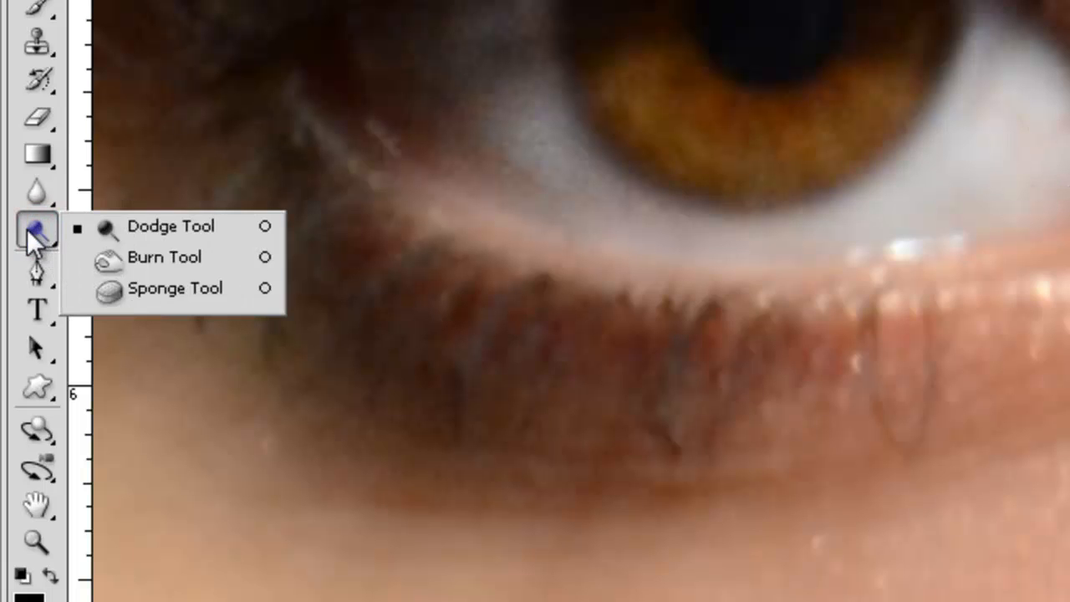
{"action": "left_click", "coordinate": [107, 294]}
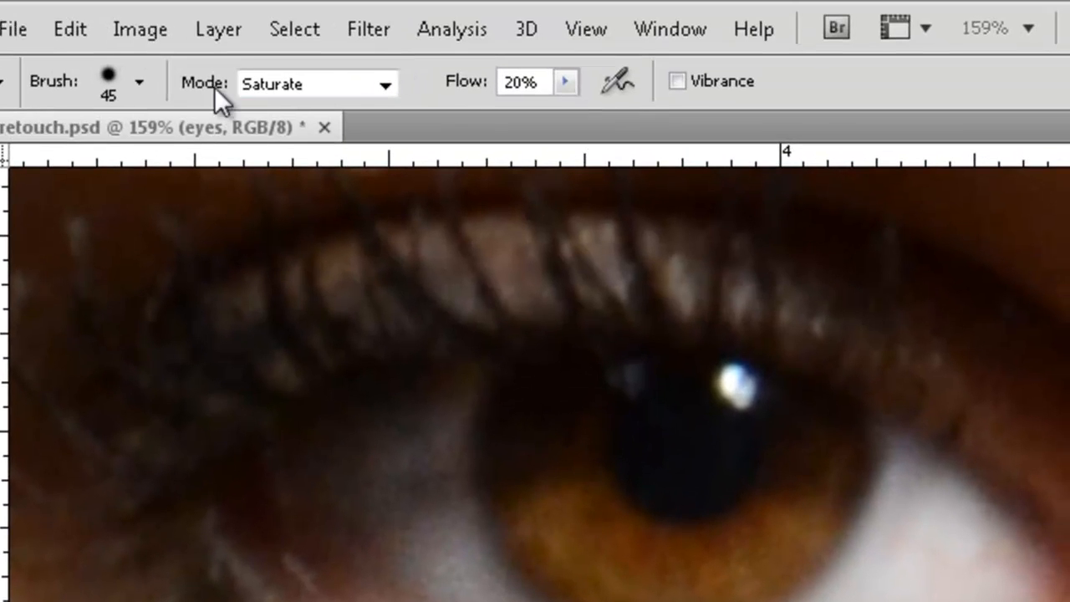
{"action": "left_click", "coordinate": [286, 86]}
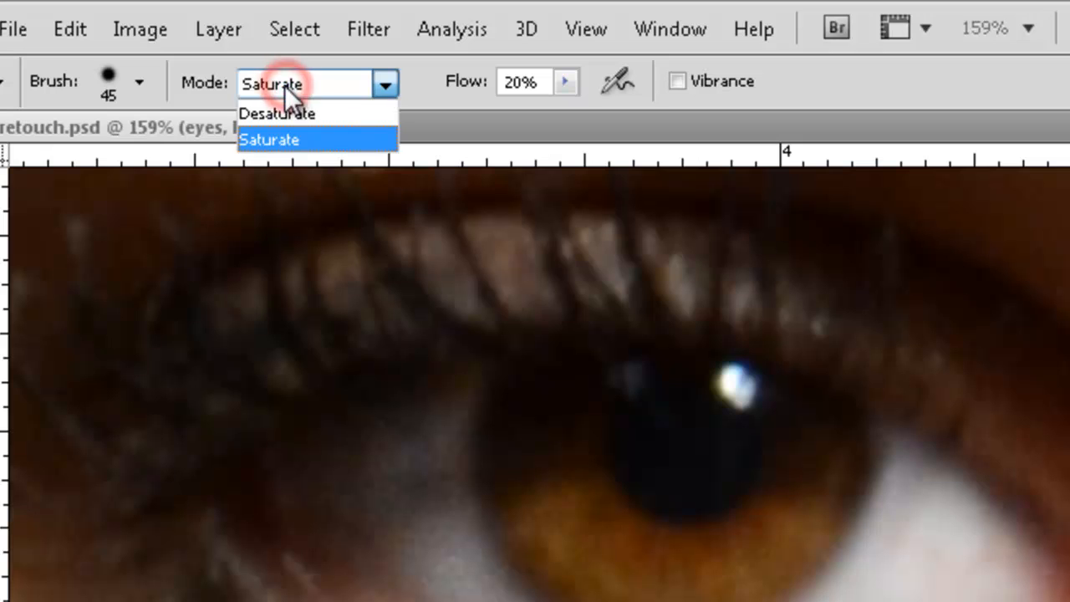
{"action": "left_click", "coordinate": [287, 116]}
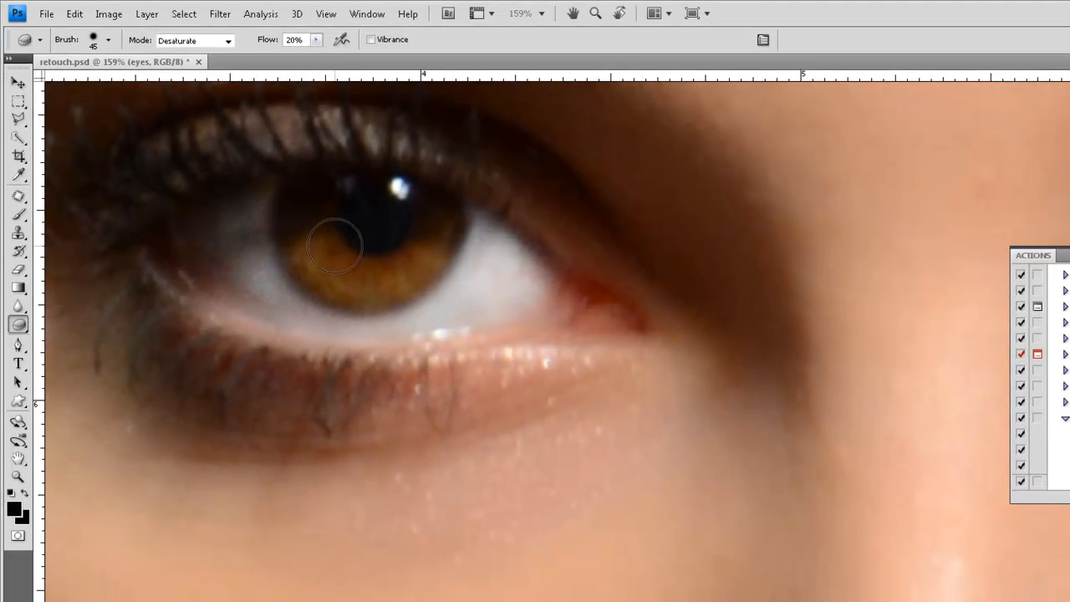
- Reduce the Sponge brush to 30 px and desaturate the white of the left-hand eye near the inner corner
{"action": "mouse_move", "coordinate": [491, 253]}
{"action": "left_mouse_down"}
{"action": "mouse_move", "coordinate": [492, 285]}
{"action": "mouse_move", "coordinate": [520, 277]}
{"action": "mouse_move", "coordinate": [527, 288]}
{"action": "mouse_move", "coordinate": [486, 284]}
{"action": "mouse_move", "coordinate": [350, 337]}
{"action": "mouse_move", "coordinate": [267, 300]}
{"action": "mouse_move", "coordinate": [229, 214]}
{"action": "mouse_move", "coordinate": [235, 267]}
{"action": "mouse_move", "coordinate": [228, 218]}
{"action": "mouse_move", "coordinate": [217, 263]}
{"action": "mouse_move", "coordinate": [203, 228]}
{"action": "mouse_move", "coordinate": [225, 240]}
{"action": "mouse_move", "coordinate": [193, 216]}
{"action": "mouse_move", "coordinate": [232, 212]}
{"action": "mouse_move", "coordinate": [244, 265]}
{"action": "mouse_move", "coordinate": [381, 295]}
{"action": "mouse_move", "coordinate": [464, 220]}
{"action": "left_mouse_up"}
{"action": "key", "text": "bracketleft"}
{"action": "key", "text": "bracketleft"}
{"action": "mouse_move", "coordinate": [495, 263]}
{"action": "left_mouse_down"}
{"action": "mouse_move", "coordinate": [524, 269]}
{"action": "mouse_move", "coordinate": [488, 282]}
{"action": "mouse_move", "coordinate": [388, 274]}
{"action": "mouse_move", "coordinate": [320, 306]}
{"action": "mouse_move", "coordinate": [292, 269]}
{"action": "mouse_move", "coordinate": [314, 253]}
{"action": "mouse_move", "coordinate": [455, 276]}
{"action": "mouse_move", "coordinate": [525, 268]}
{"action": "mouse_move", "coordinate": [517, 272]}
{"action": "mouse_move", "coordinate": [531, 286]}
{"action": "mouse_move", "coordinate": [490, 270]}
{"action": "left_mouse_up"}
- Desaturate the white of the right-hand eye, and touch up the lower white of the left-hand eye with the Sponge tool
{"action": "left_click_drag", "start_coordinate": [545, 334], "coordinate": [264, 343]}
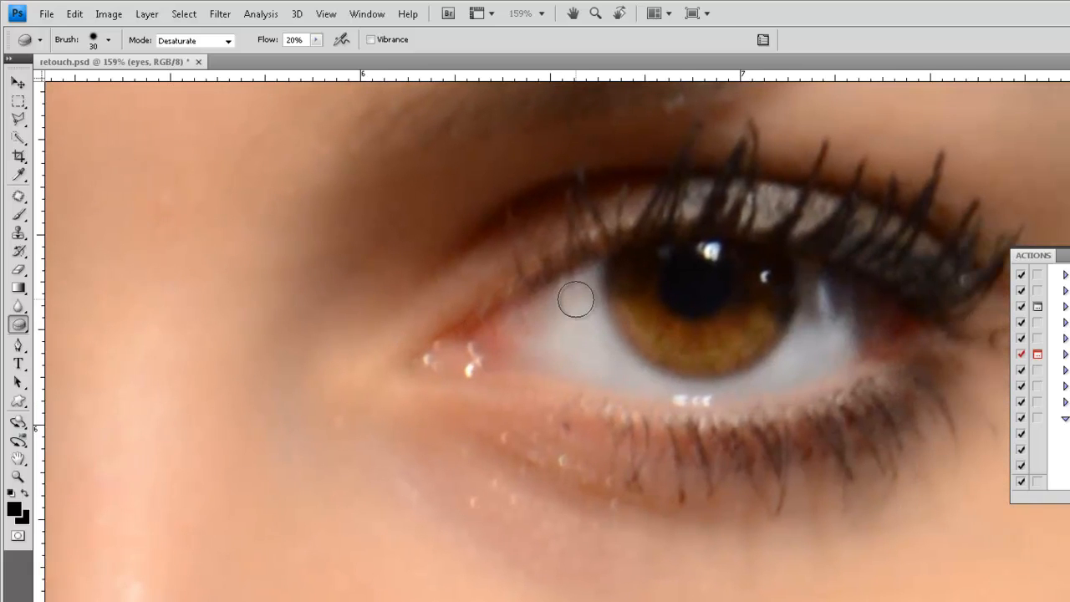
{"action": "mouse_move", "coordinate": [574, 299]}
{"action": "left_mouse_down"}
{"action": "mouse_move", "coordinate": [506, 324]}
{"action": "mouse_move", "coordinate": [567, 280]}
{"action": "mouse_move", "coordinate": [509, 352]}
{"action": "mouse_move", "coordinate": [552, 311]}
{"action": "mouse_move", "coordinate": [516, 350]}
{"action": "mouse_move", "coordinate": [562, 315]}
{"action": "mouse_move", "coordinate": [576, 317]}
{"action": "mouse_move", "coordinate": [572, 355]}
{"action": "mouse_move", "coordinate": [580, 312]}
{"action": "mouse_move", "coordinate": [623, 373]}
{"action": "mouse_move", "coordinate": [601, 344]}
{"action": "mouse_move", "coordinate": [694, 382]}
{"action": "mouse_move", "coordinate": [732, 381]}
{"action": "mouse_move", "coordinate": [802, 335]}
{"action": "mouse_move", "coordinate": [813, 302]}
{"action": "mouse_move", "coordinate": [804, 352]}
{"action": "mouse_move", "coordinate": [829, 290]}
{"action": "mouse_move", "coordinate": [819, 337]}
{"action": "mouse_move", "coordinate": [841, 302]}
{"action": "mouse_move", "coordinate": [841, 335]}
{"action": "mouse_move", "coordinate": [857, 339]}
{"action": "mouse_move", "coordinate": [851, 305]}
{"action": "mouse_move", "coordinate": [833, 285]}
{"action": "mouse_move", "coordinate": [843, 328]}
{"action": "mouse_move", "coordinate": [805, 360]}
{"action": "mouse_move", "coordinate": [787, 339]}
{"action": "left_mouse_up"}
{"action": "left_click_drag", "start_coordinate": [199, 322], "coordinate": [536, 324]}
{"action": "left_click_drag", "start_coordinate": [283, 342], "coordinate": [407, 388]}
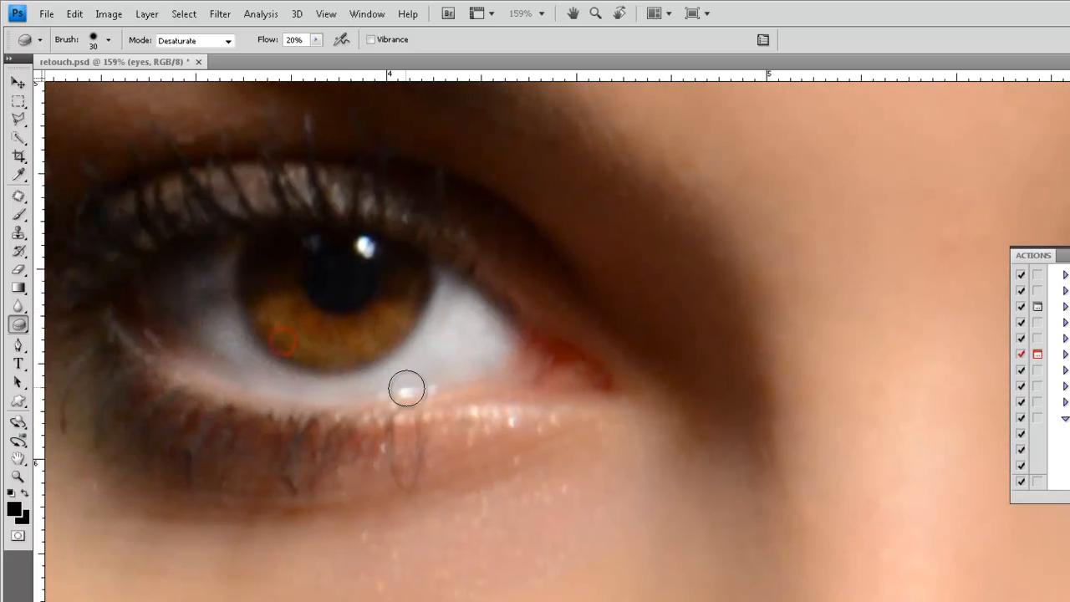
- Switch to the Burn tool with its range set to Shadows
{"action": "left_click", "coordinate": [16, 328]}
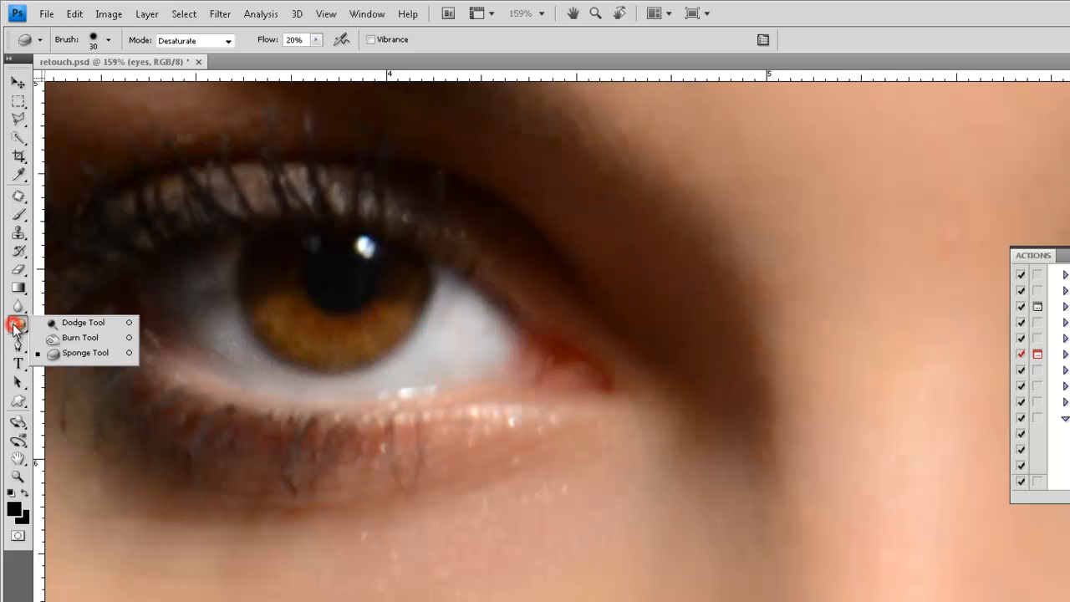
{"action": "left_click", "coordinate": [64, 356]}
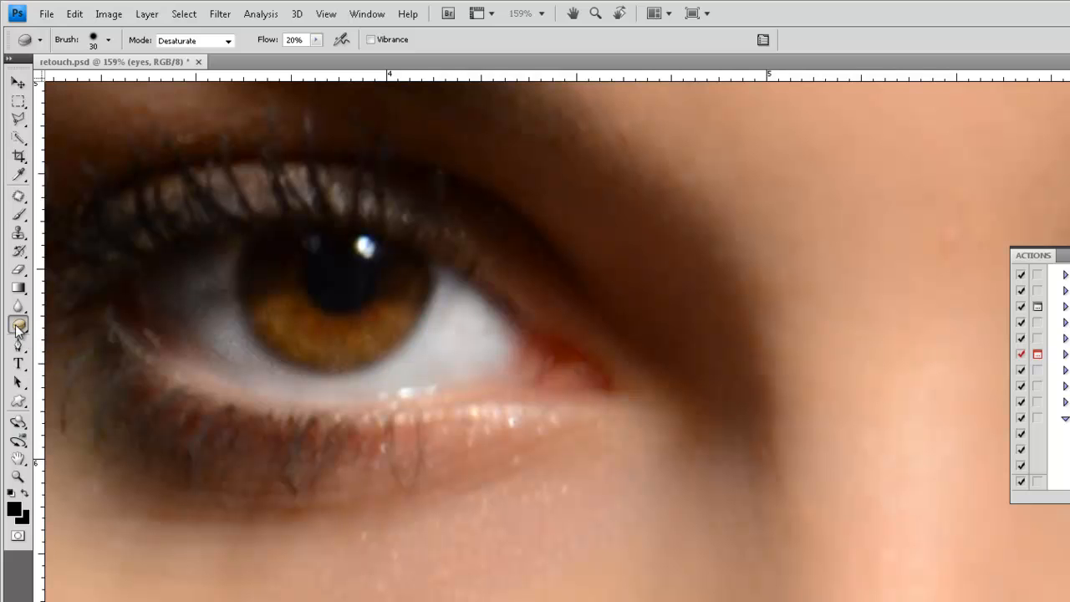
{"action": "left_click", "coordinate": [17, 327]}
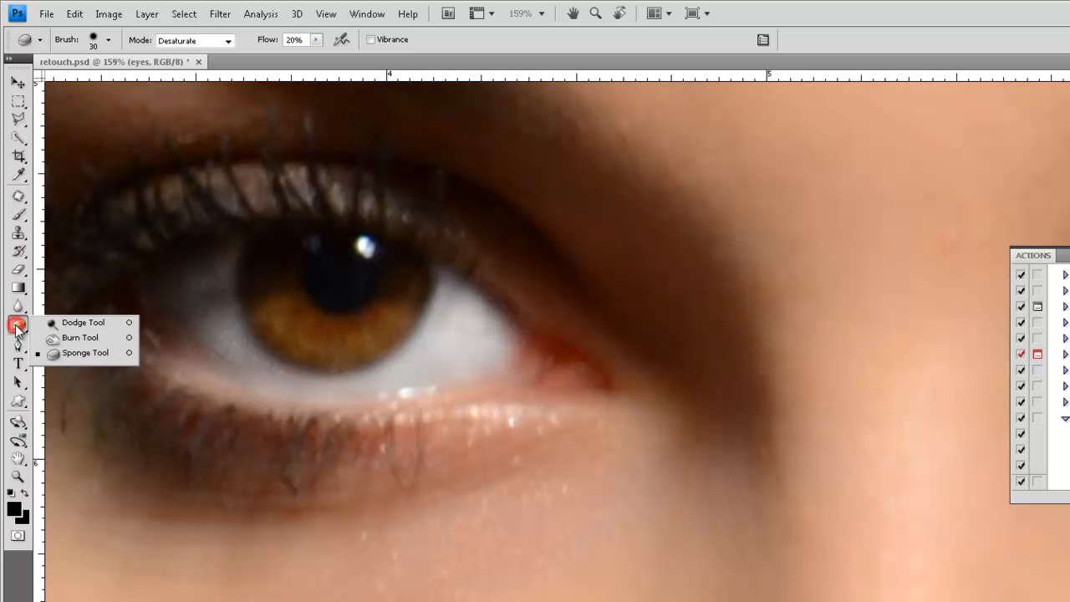
{"action": "left_click", "coordinate": [75, 338]}
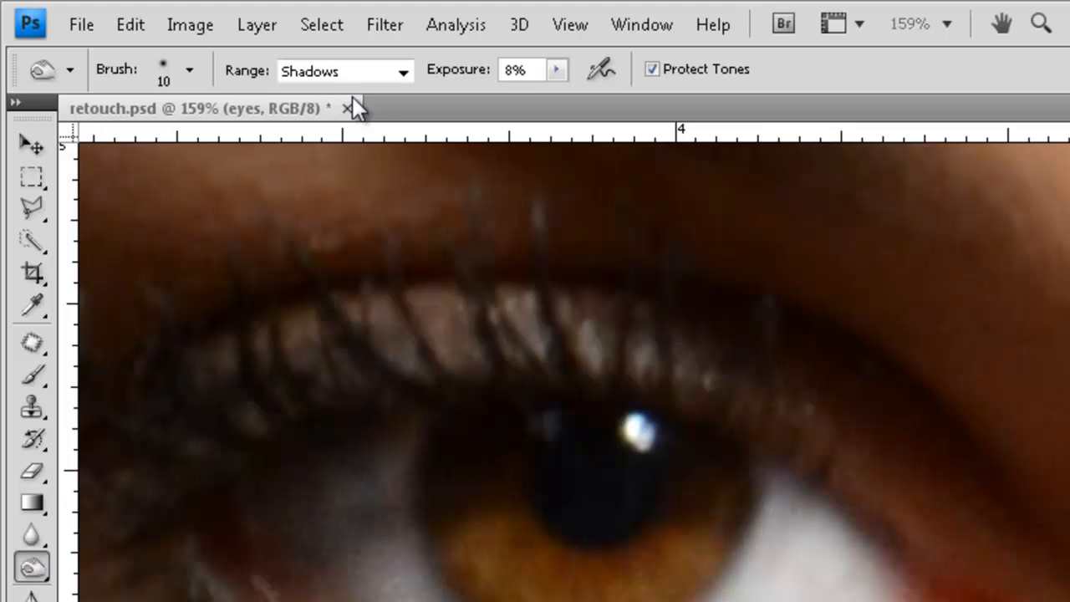
{"action": "left_click", "coordinate": [330, 72]}
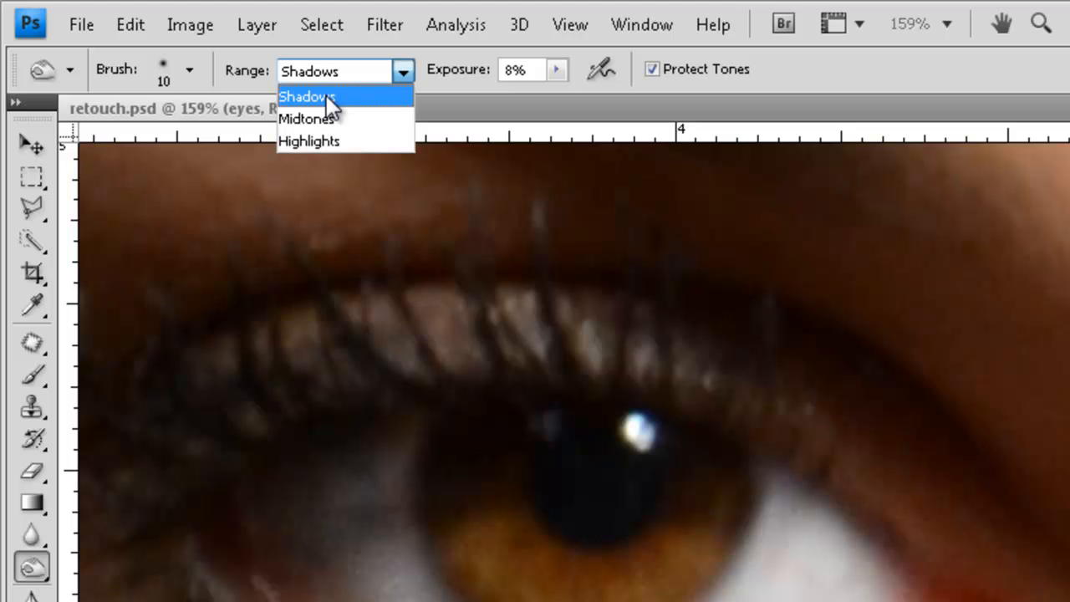
{"action": "left_click", "coordinate": [326, 96]}
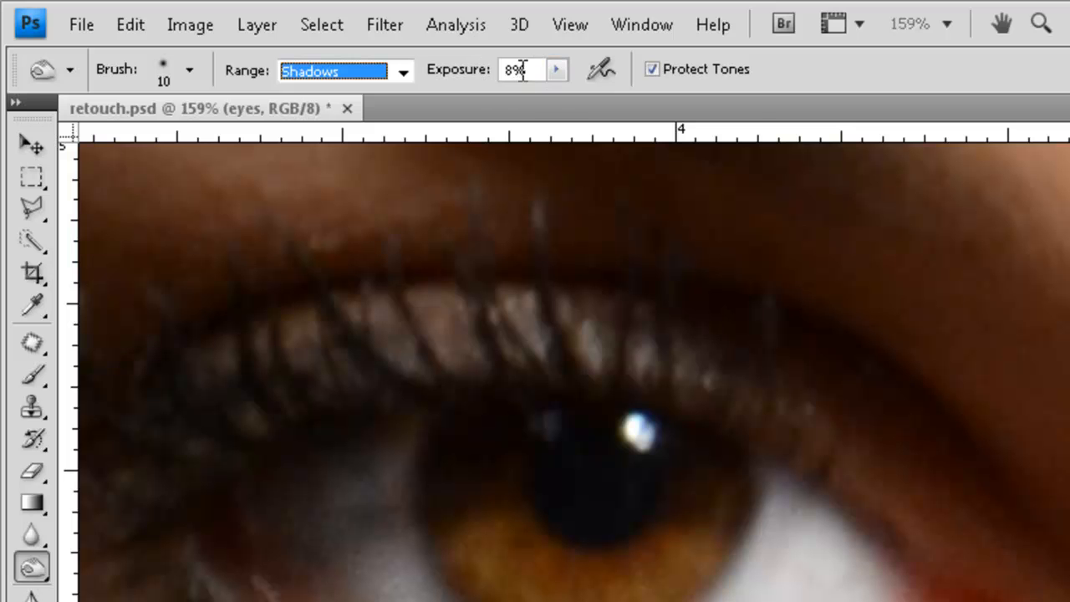
{"action": "left_click", "coordinate": [744, 84]}
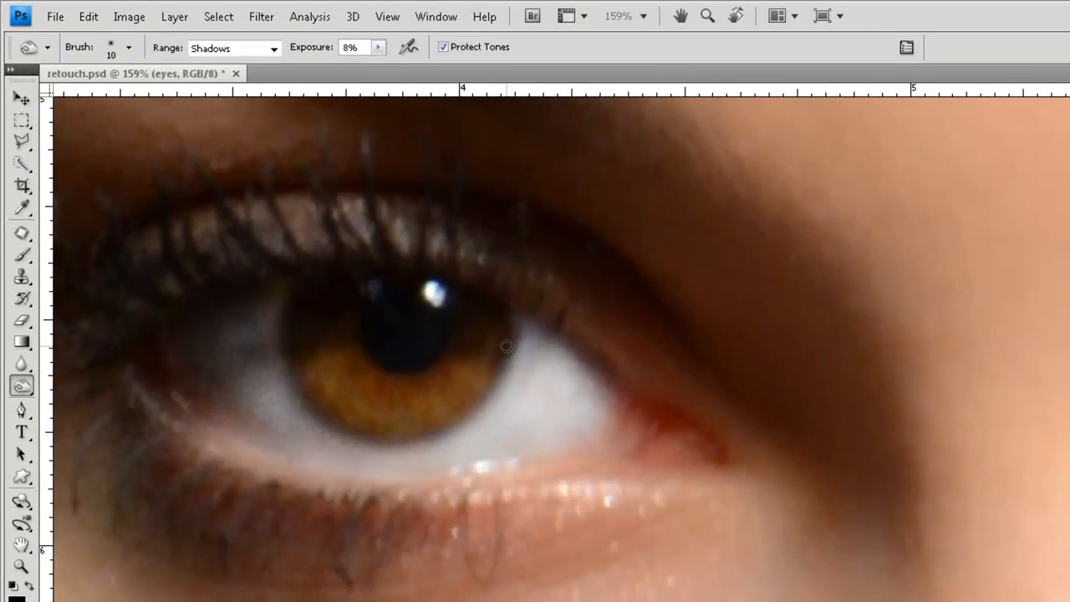
- Darken the outer rim of the left-hand iris with a 10 px Burn brush at 0% hardness
{"action": "right_click", "coordinate": [506, 345]}
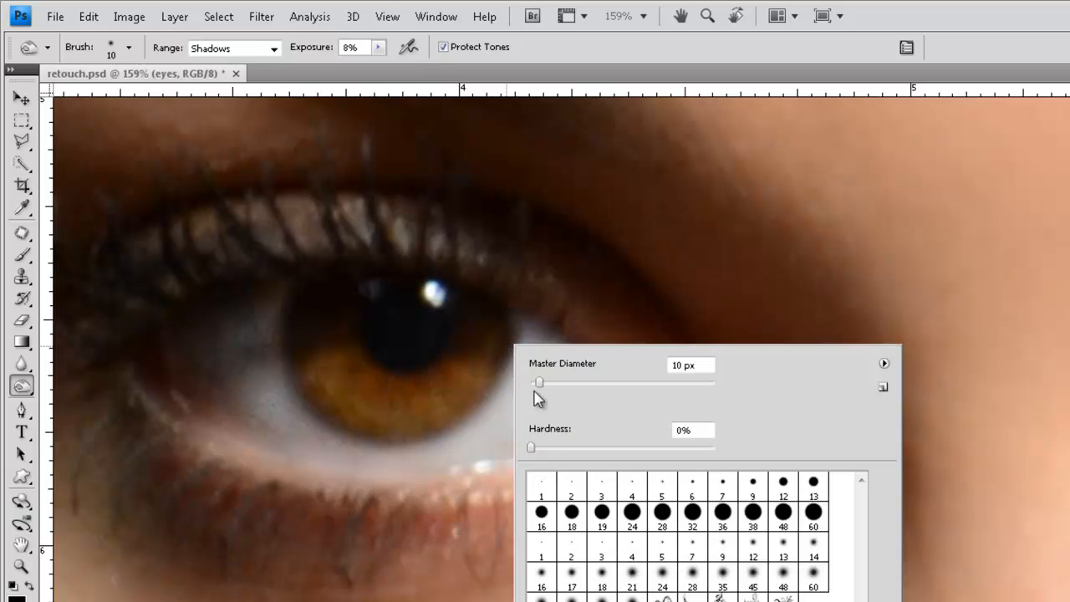
{"action": "left_click", "coordinate": [530, 445]}
{"action": "left_click", "coordinate": [509, 335]}
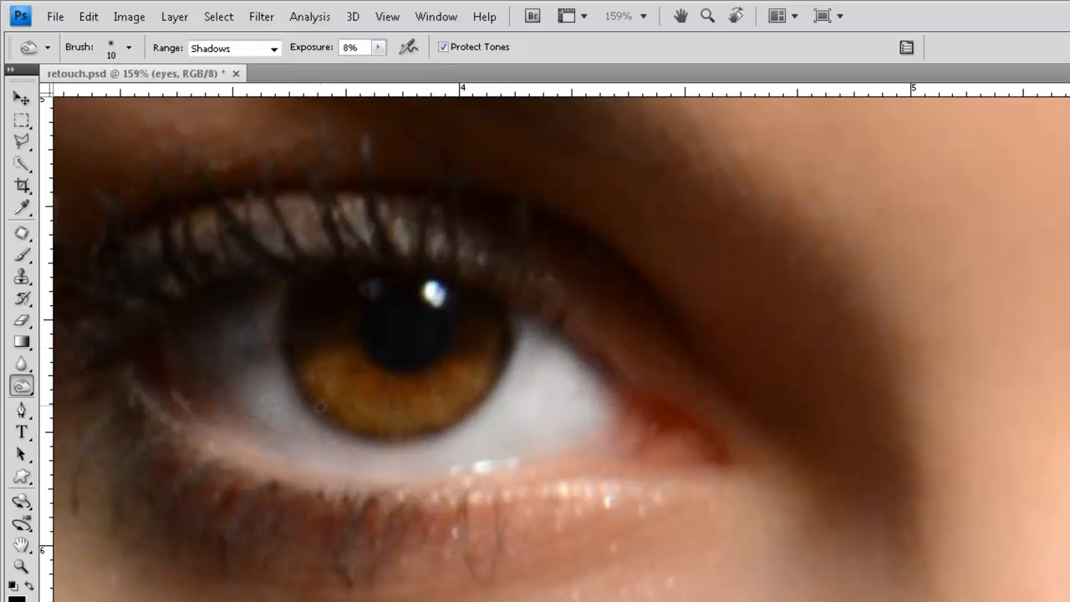
{"action": "mouse_move", "coordinate": [508, 317]}
{"action": "left_mouse_down"}
{"action": "mouse_move", "coordinate": [507, 306]}
{"action": "mouse_move", "coordinate": [500, 368]}
{"action": "left_mouse_up"}
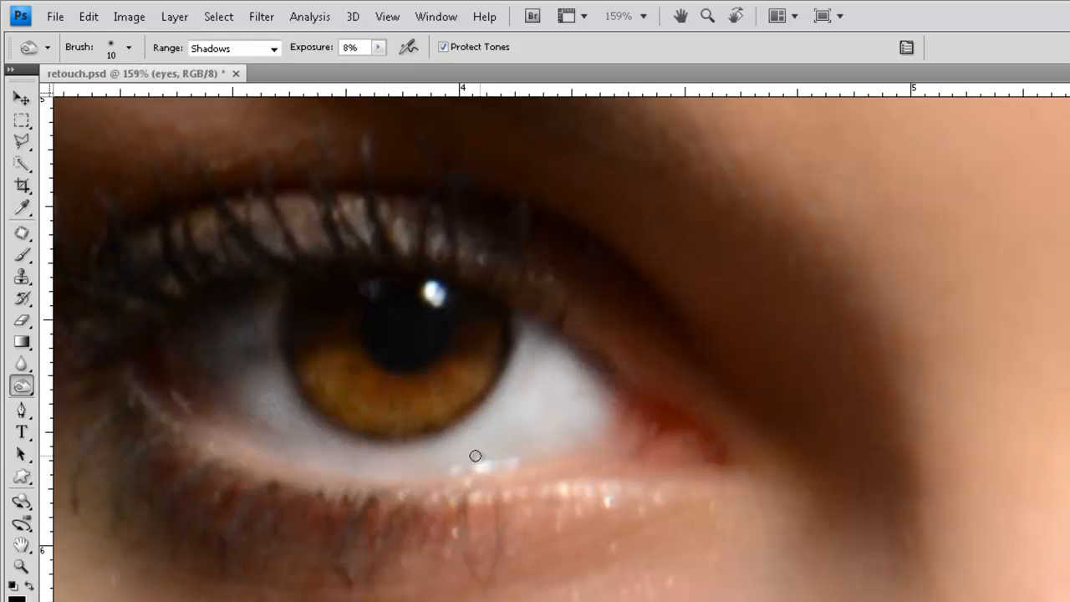
- Burn the outer rim of the right-hand iris along both of its sides and lower edge
{"action": "left_click_drag", "start_coordinate": [726, 419], "coordinate": [455, 457]}
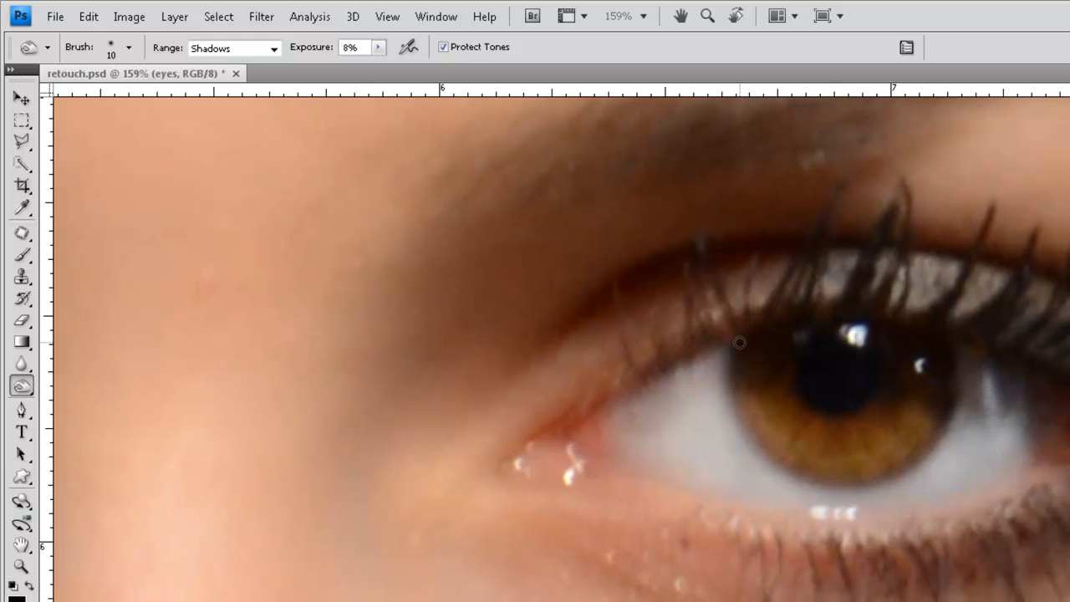
{"action": "mouse_move", "coordinate": [740, 343]}
{"action": "left_mouse_down"}
{"action": "mouse_move", "coordinate": [732, 396]}
{"action": "mouse_move", "coordinate": [734, 360]}
{"action": "mouse_move", "coordinate": [750, 427]}
{"action": "left_mouse_up"}
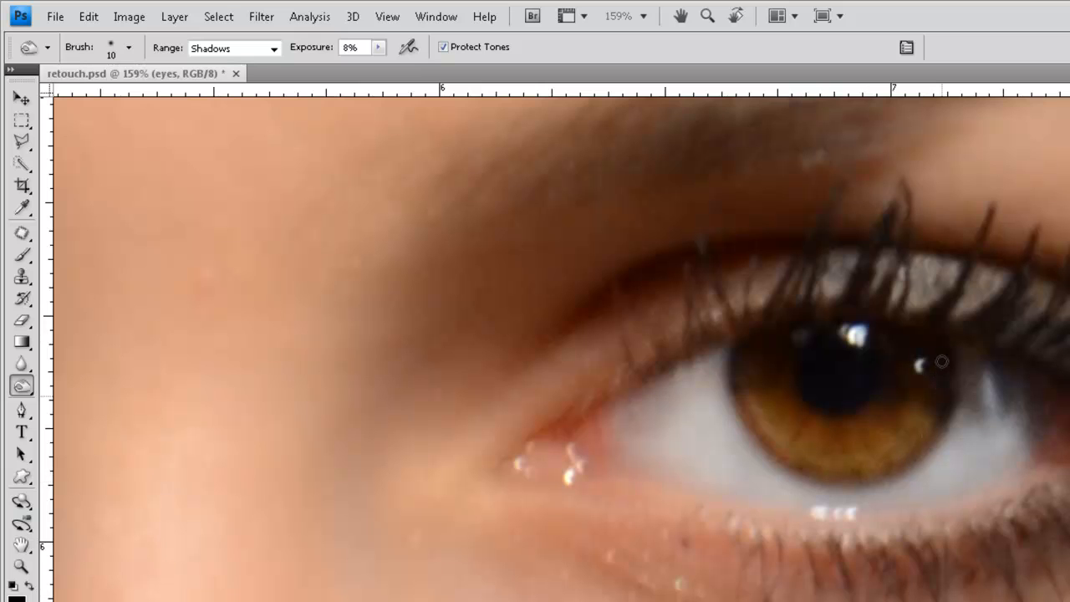
{"action": "mouse_move", "coordinate": [944, 344]}
{"action": "left_mouse_down"}
{"action": "mouse_move", "coordinate": [948, 407]}
{"action": "mouse_move", "coordinate": [923, 459]}
{"action": "left_mouse_up"}
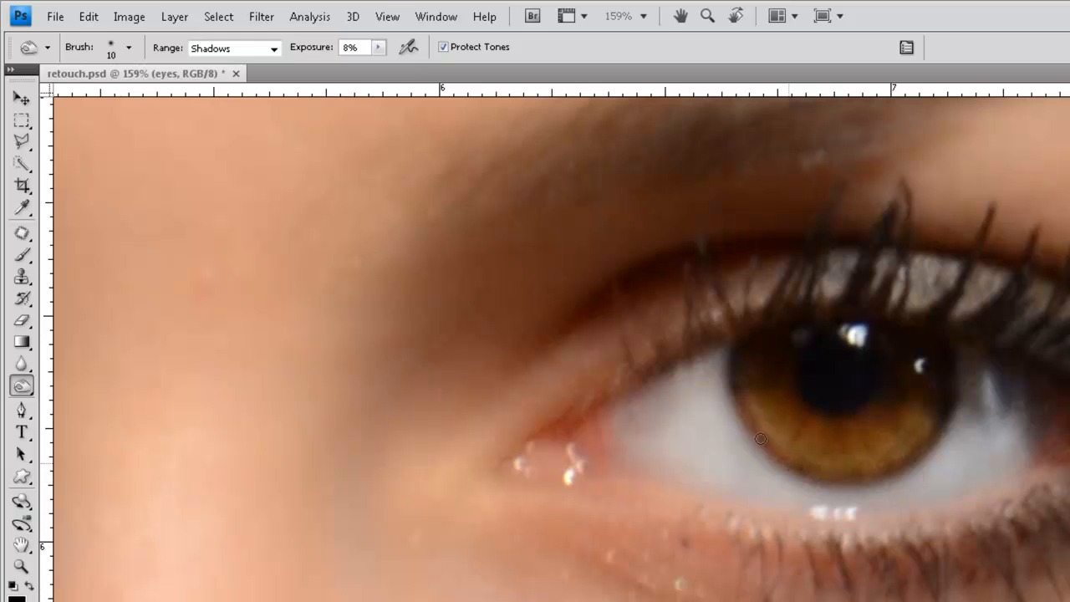
{"action": "mouse_move", "coordinate": [742, 375]}
{"action": "left_mouse_down"}
{"action": "mouse_move", "coordinate": [746, 415]}
{"action": "mouse_move", "coordinate": [788, 469]}
{"action": "left_mouse_up"}
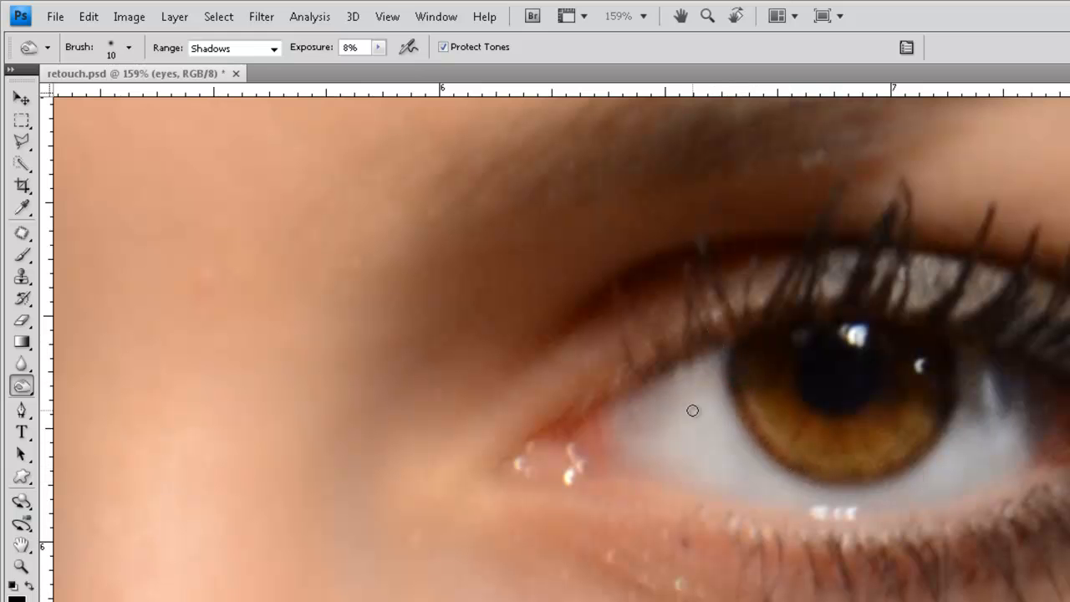
- Compare the face with and without the eyes layer by toggling its visibility, and inspect the retouched eyes up close
{"action": "scroll", "coordinate": [673, 423], "scroll_direction": "down", "scroll_amount": 4}
{"action": "scroll", "coordinate": [311, 281], "scroll_direction": "down", "scroll_amount": 1}
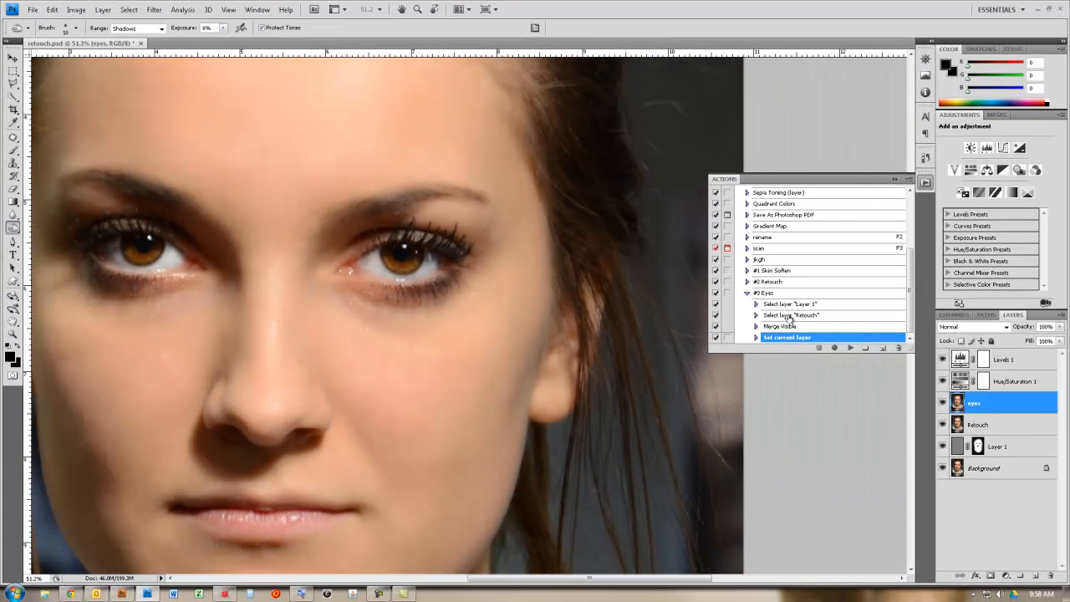
{"action": "left_click", "coordinate": [943, 403]}
{"action": "left_click", "coordinate": [943, 403]}
{"action": "left_click", "coordinate": [943, 403]}
{"action": "left_click", "coordinate": [944, 403]}
{"action": "left_click", "coordinate": [944, 403]}
{"action": "left_click", "coordinate": [943, 403]}
{"action": "scroll", "coordinate": [223, 273], "scroll_direction": "up", "scroll_amount": 5}
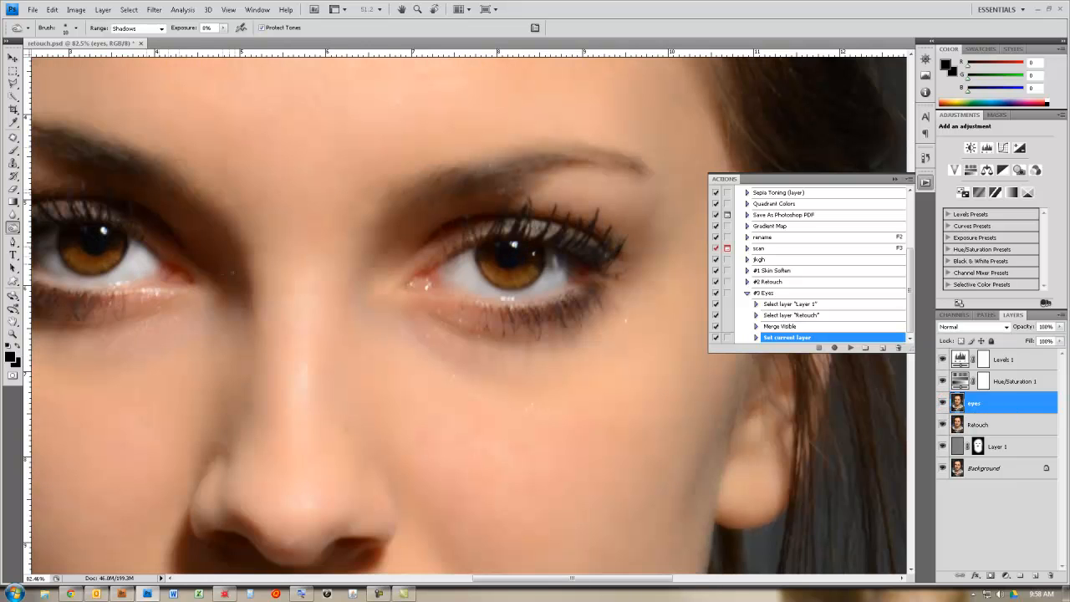
{"action": "left_click_drag", "start_coordinate": [220, 306], "coordinate": [433, 266]}
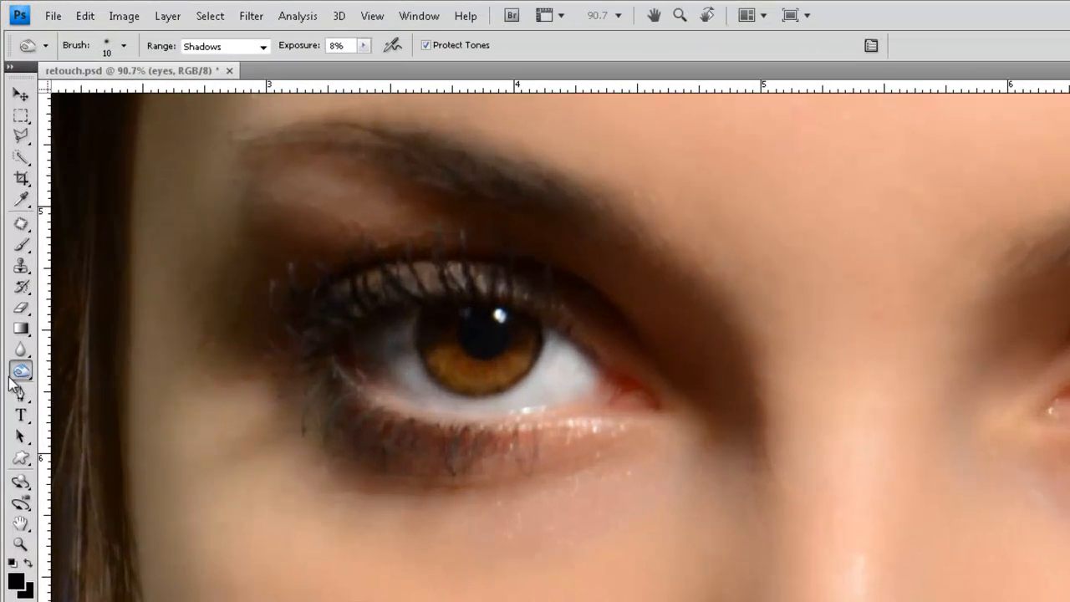
- Brighten the lower part of both irises with a 30 px Dodge brush, range Midtones, at 8% exposure
{"action": "left_click", "coordinate": [13, 234]}
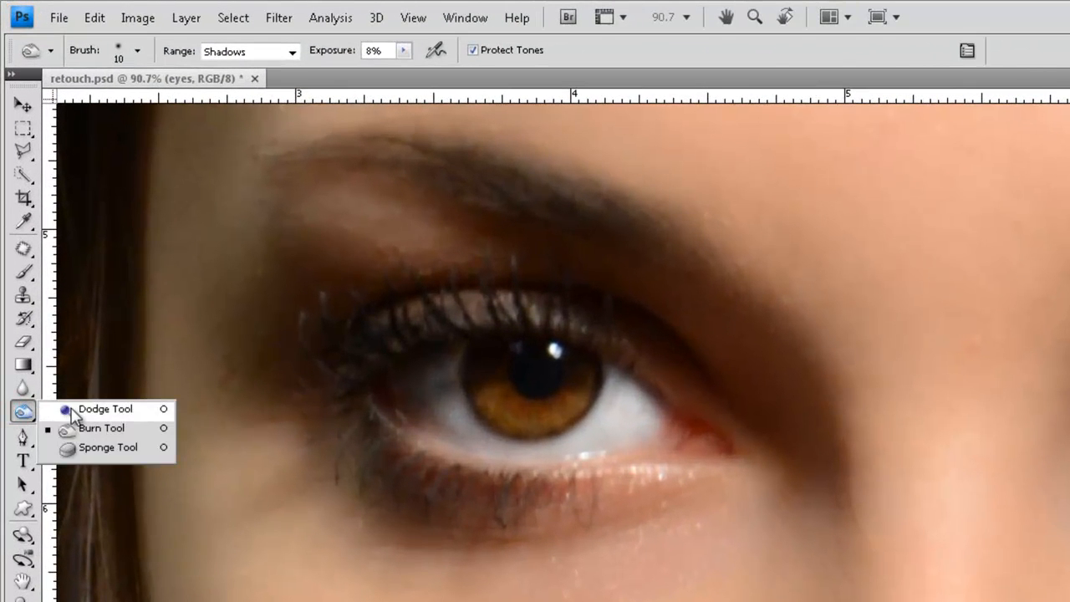
{"action": "left_click", "coordinate": [74, 410]}
{"action": "scroll", "coordinate": [506, 406], "scroll_direction": "up", "scroll_amount": 2}
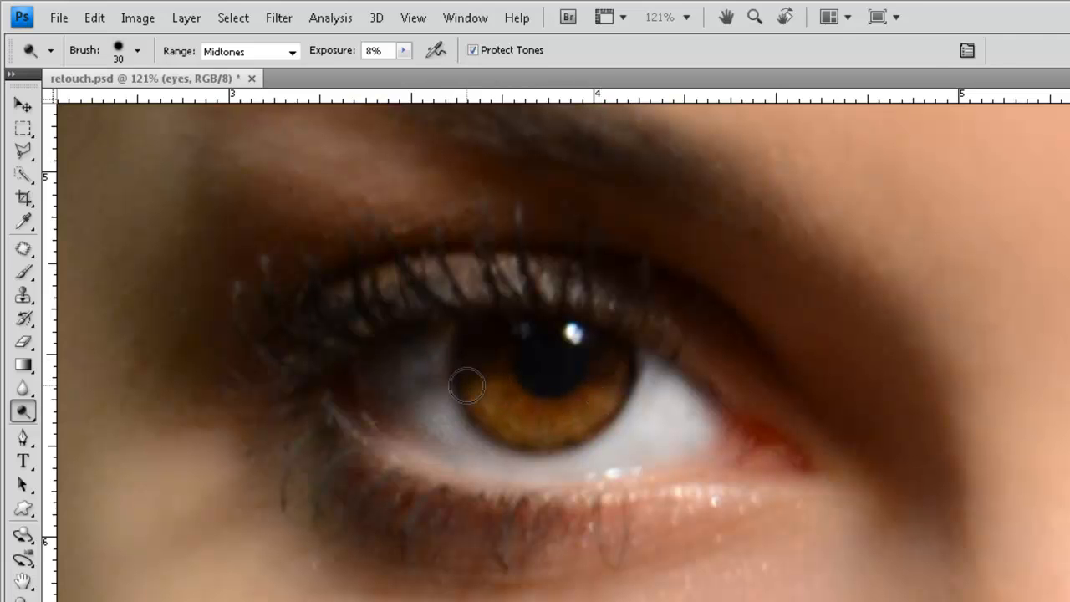
{"action": "scroll", "coordinate": [465, 390], "scroll_direction": "up", "scroll_amount": 2}
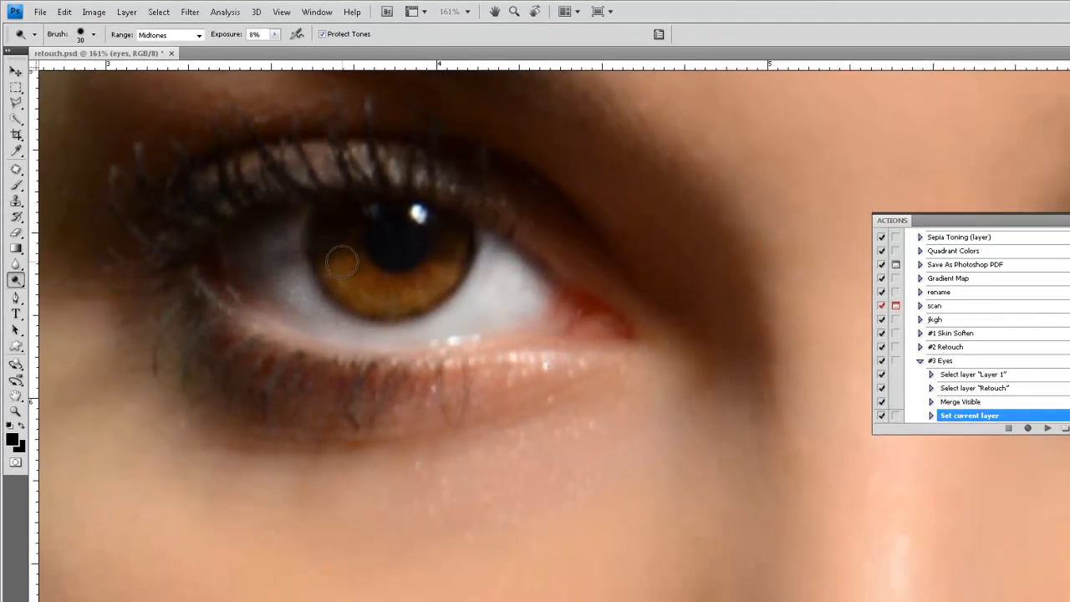
{"action": "left_click", "coordinate": [341, 262]}
{"action": "left_click_drag", "start_coordinate": [421, 262], "coordinate": [390, 285]}
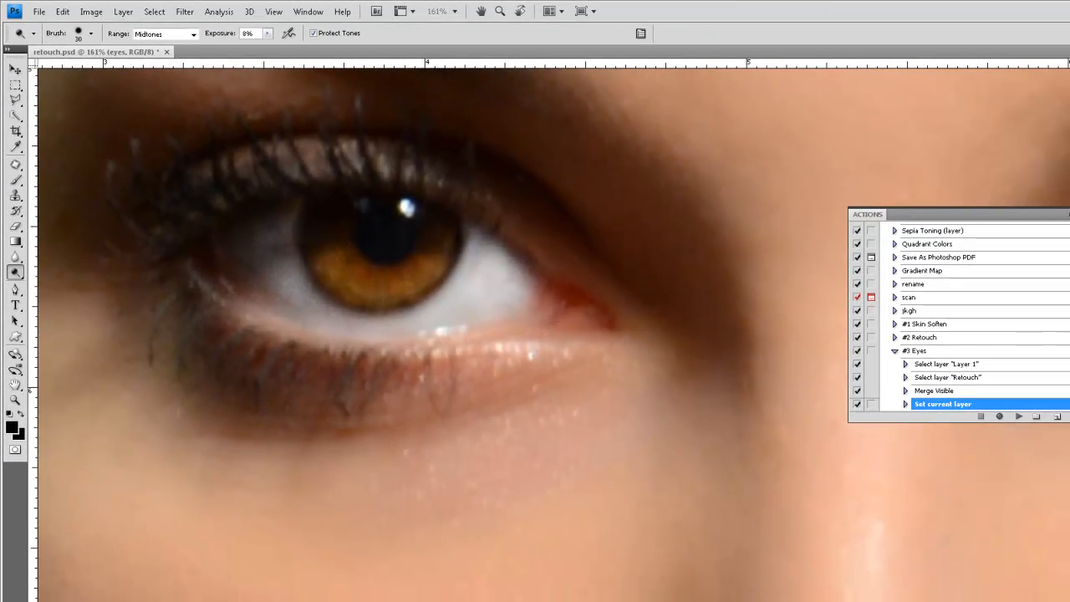
{"action": "left_click", "coordinate": [1069, 493]}
{"action": "left_click", "coordinate": [1069, 493]}
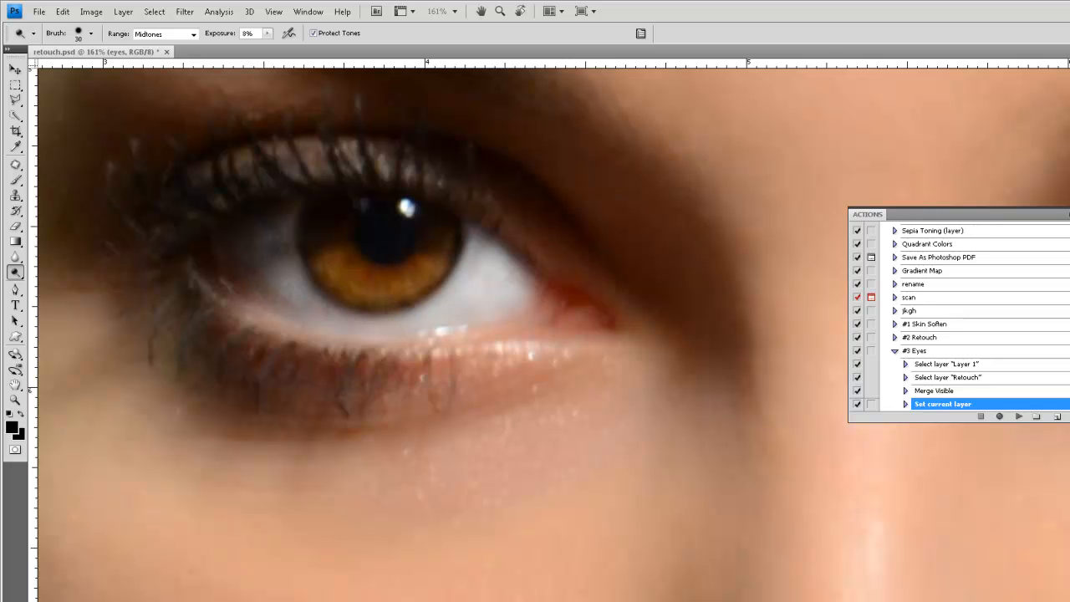
{"action": "mouse_move", "coordinate": [849, 454]}
{"action": "left_mouse_down"}
{"action": "mouse_move", "coordinate": [418, 471]}
{"action": "mouse_move", "coordinate": [131, 426]}
{"action": "left_mouse_up"}
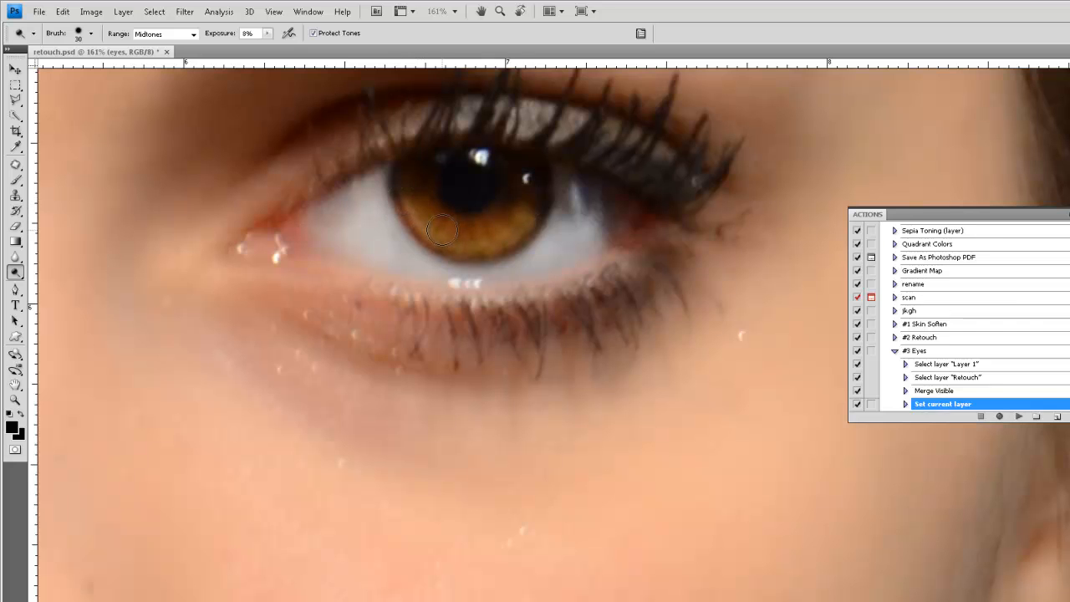
- Brighten the catchlights in both eyes with the Dodge tool, its range set to Highlights
{"action": "key", "text": "v"}
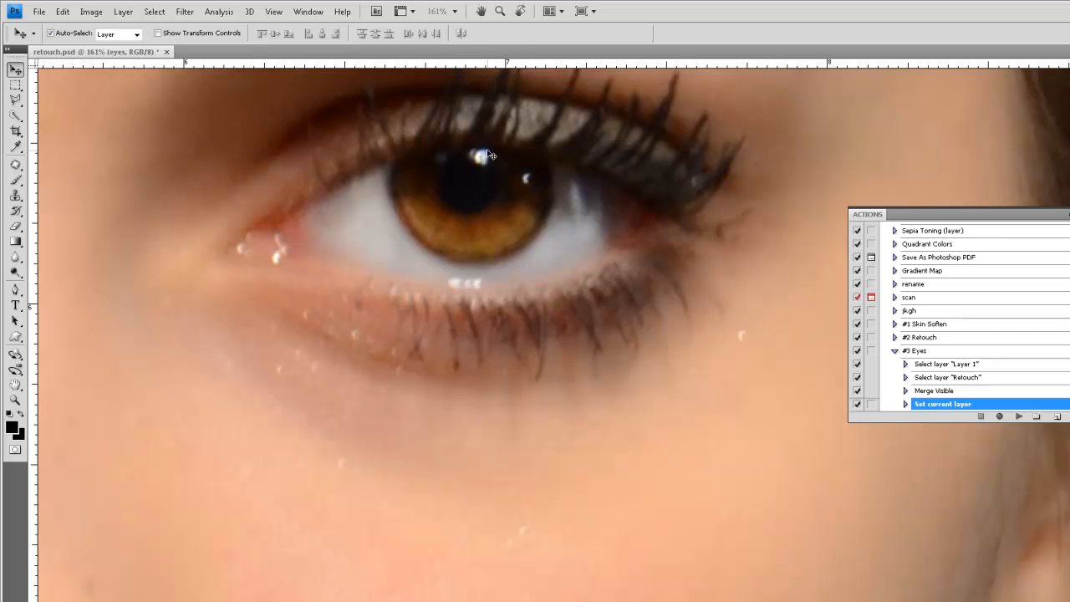
{"action": "left_click_drag", "start_coordinate": [388, 229], "coordinate": [772, 260]}
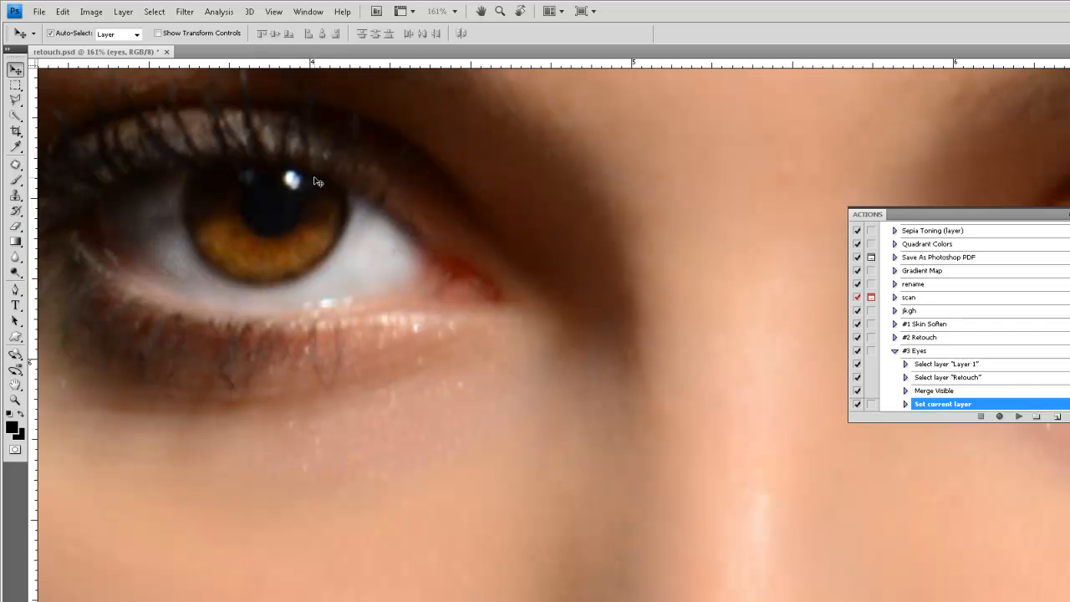
{"action": "left_click", "coordinate": [13, 273]}
{"action": "left_click", "coordinate": [168, 35]}
{"action": "left_click", "coordinate": [160, 69]}
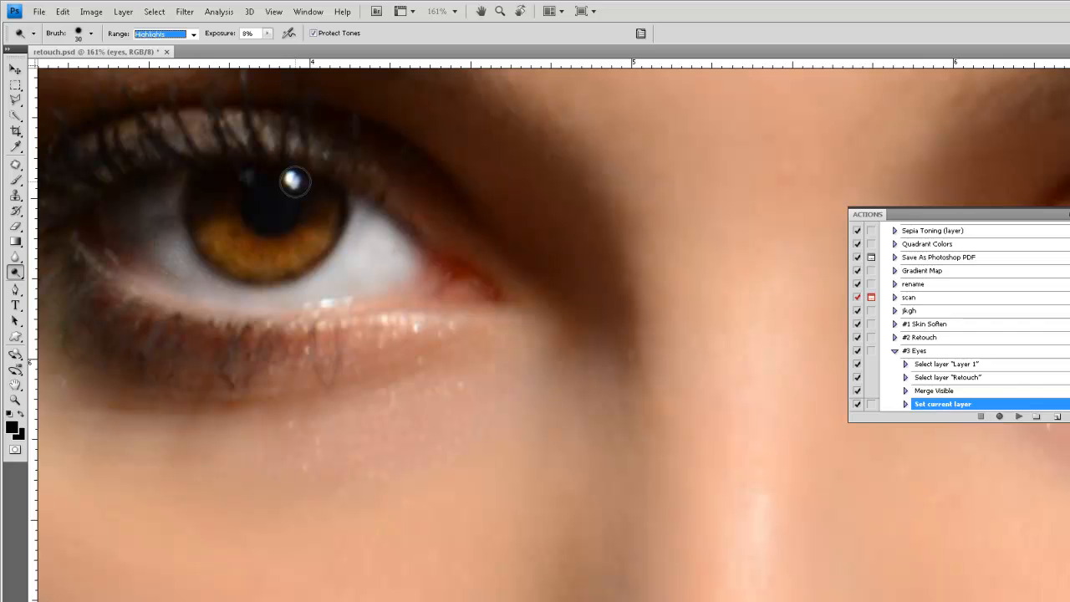
{"action": "mouse_move", "coordinate": [291, 183]}
{"action": "left_mouse_down"}
{"action": "mouse_move", "coordinate": [283, 167]}
{"action": "mouse_move", "coordinate": [299, 185]}
{"action": "left_mouse_up"}
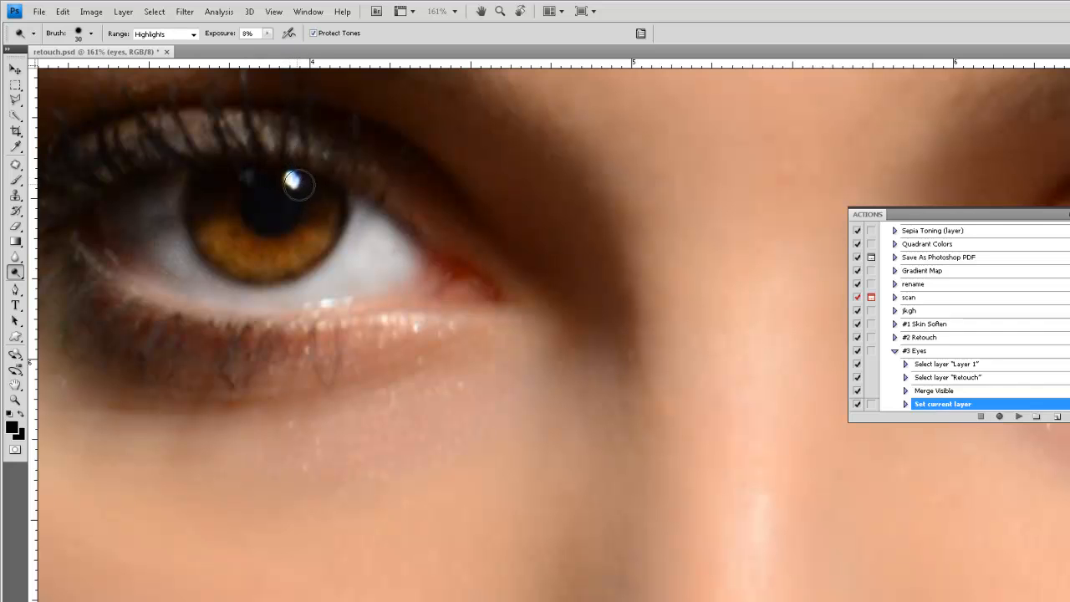
{"action": "left_click_drag", "start_coordinate": [610, 298], "coordinate": [253, 301]}
{"action": "mouse_move", "coordinate": [705, 240]}
{"action": "left_mouse_down"}
{"action": "mouse_move", "coordinate": [750, 263]}
{"action": "mouse_move", "coordinate": [700, 236]}
{"action": "mouse_move", "coordinate": [714, 236]}
{"action": "mouse_move", "coordinate": [713, 254]}
{"action": "mouse_move", "coordinate": [694, 235]}
{"action": "left_mouse_up"}
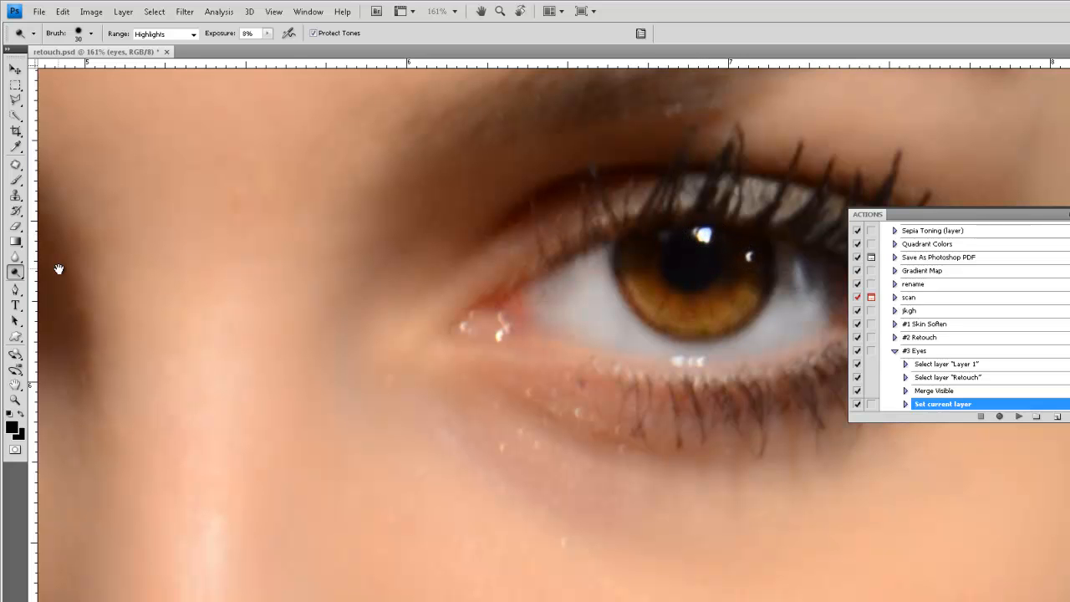
{"action": "left_click_drag", "start_coordinate": [59, 268], "coordinate": [483, 298]}
{"action": "key", "text": "ctrl+z"}
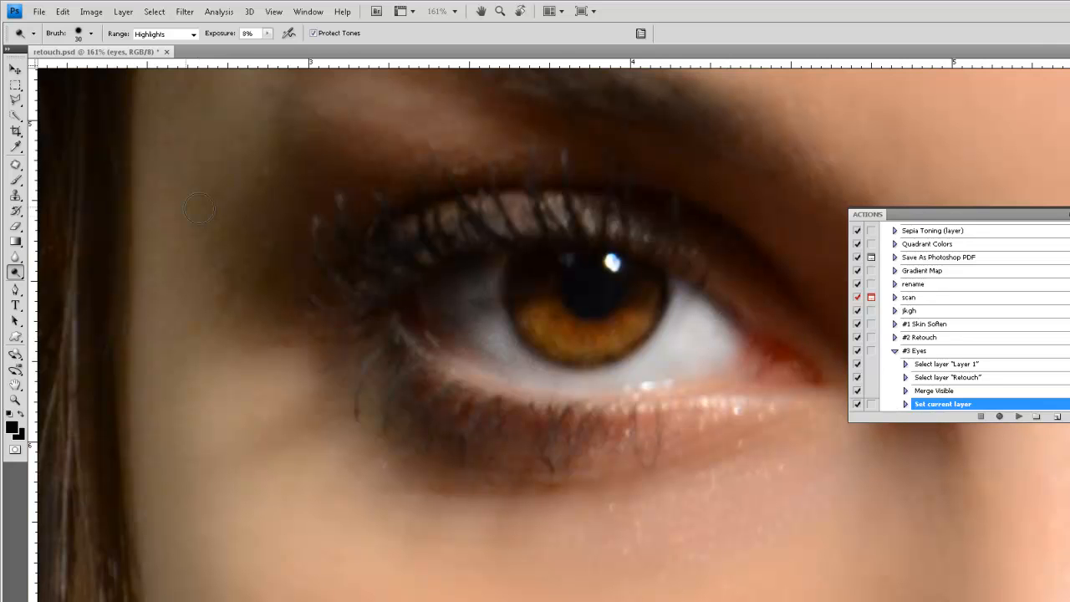
- Boost the left-hand iris colour with the Sponge tool in Saturate mode, using a 50 px brush at 20% flow
{"action": "left_click", "coordinate": [18, 276]}
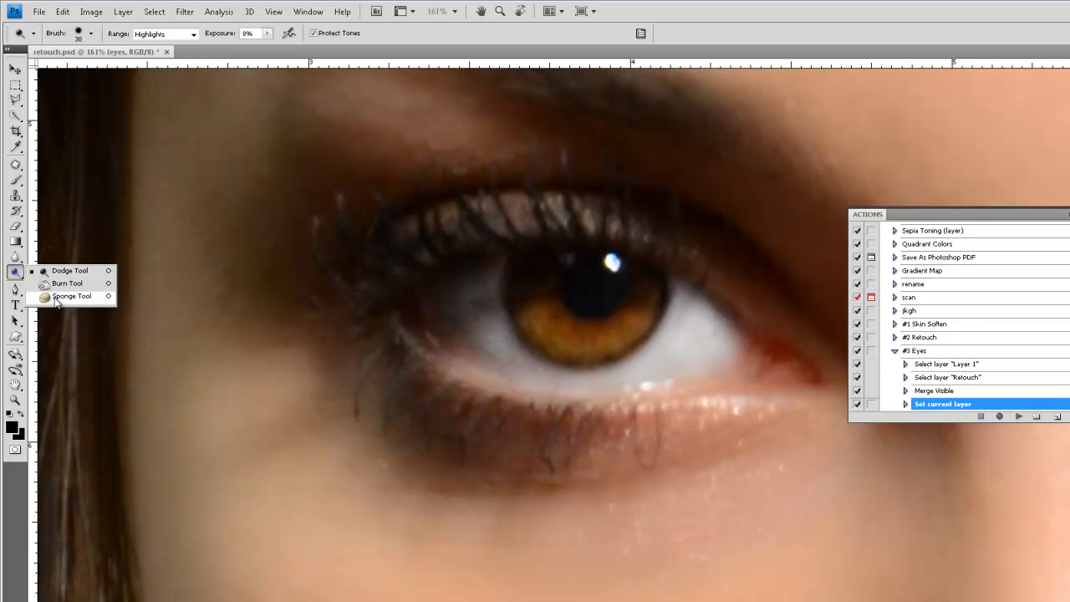
{"action": "left_click", "coordinate": [59, 296]}
{"action": "left_click", "coordinate": [167, 34]}
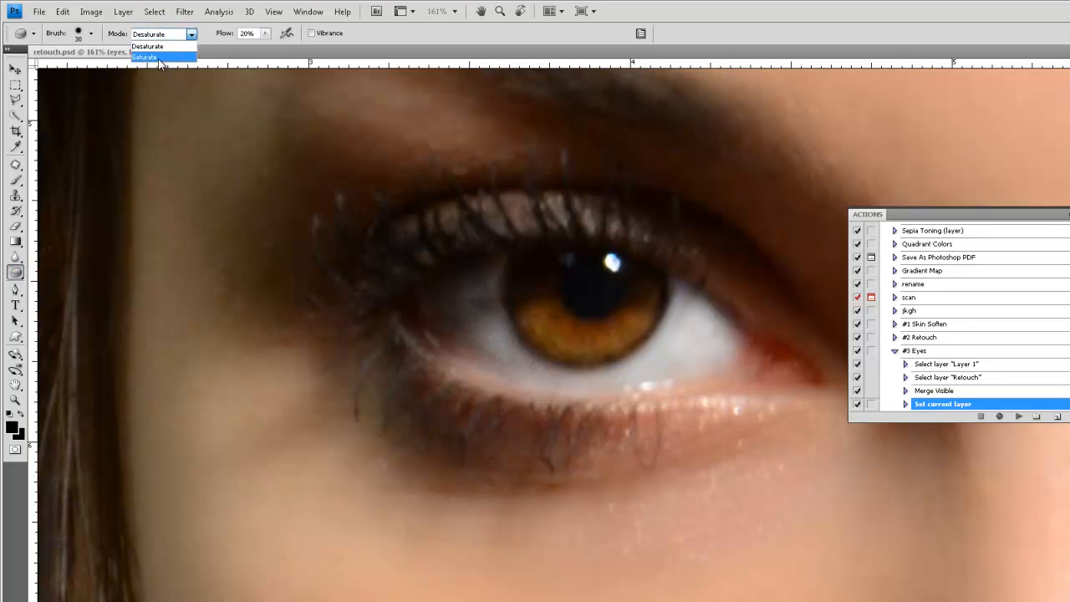
{"action": "left_click", "coordinate": [159, 57]}
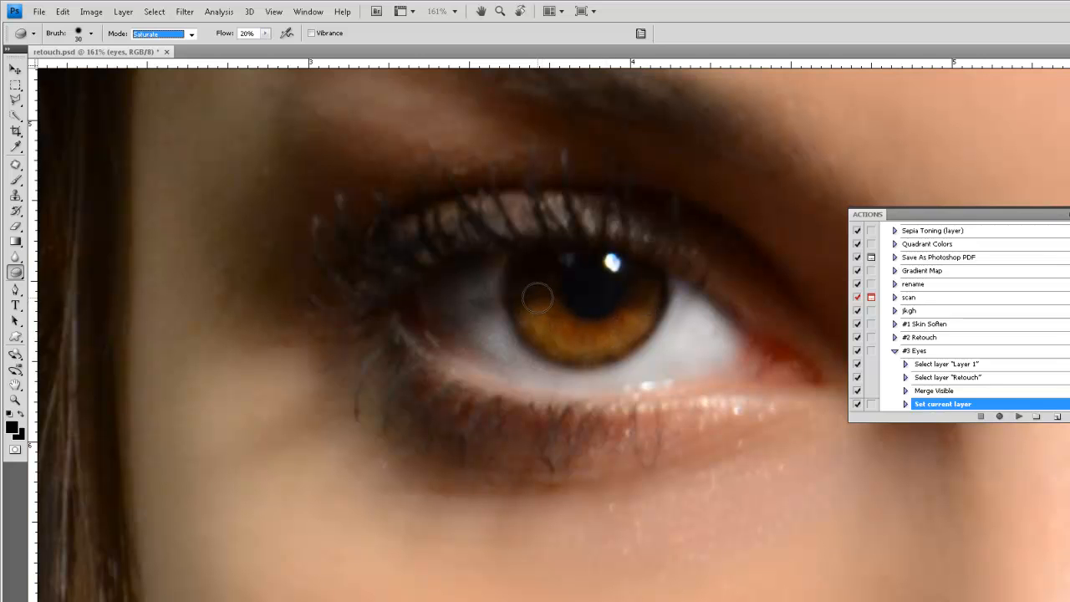
{"action": "key", "text": "bracketright"}
{"action": "key", "text": "bracketright"}
{"action": "mouse_move", "coordinate": [536, 311]}
{"action": "left_mouse_down"}
{"action": "mouse_move", "coordinate": [585, 339]}
{"action": "mouse_move", "coordinate": [637, 316]}
{"action": "mouse_move", "coordinate": [637, 304]}
{"action": "mouse_move", "coordinate": [615, 336]}
{"action": "mouse_move", "coordinate": [564, 330]}
{"action": "mouse_move", "coordinate": [537, 309]}
{"action": "left_mouse_up"}
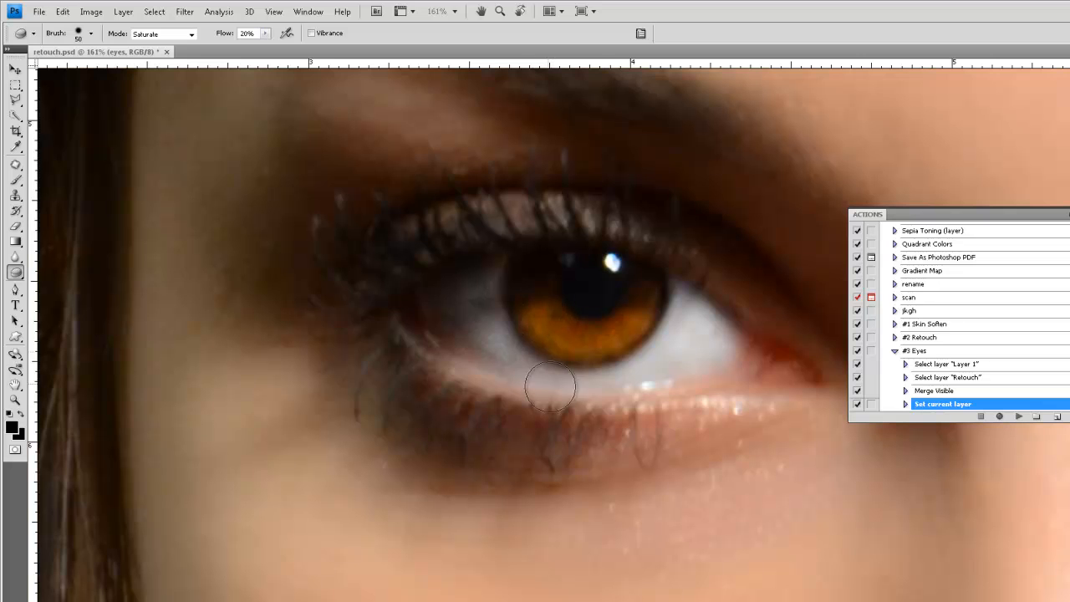
- Saturate the colour of the right-hand iris with the same Sponge brush
{"action": "left_click_drag", "start_coordinate": [662, 366], "coordinate": [275, 365]}
{"action": "left_click_drag", "start_coordinate": [639, 383], "coordinate": [520, 384]}
{"action": "mouse_move", "coordinate": [573, 343]}
{"action": "left_mouse_down"}
{"action": "mouse_move", "coordinate": [585, 328]}
{"action": "mouse_move", "coordinate": [579, 342]}
{"action": "mouse_move", "coordinate": [691, 331]}
{"action": "mouse_move", "coordinate": [689, 341]}
{"action": "mouse_move", "coordinate": [590, 336]}
{"action": "mouse_move", "coordinate": [579, 351]}
{"action": "left_mouse_up"}
- Compare the whole face with the eyes layer hidden and shown
{"action": "scroll", "coordinate": [477, 375], "scroll_direction": "down", "scroll_amount": 5}
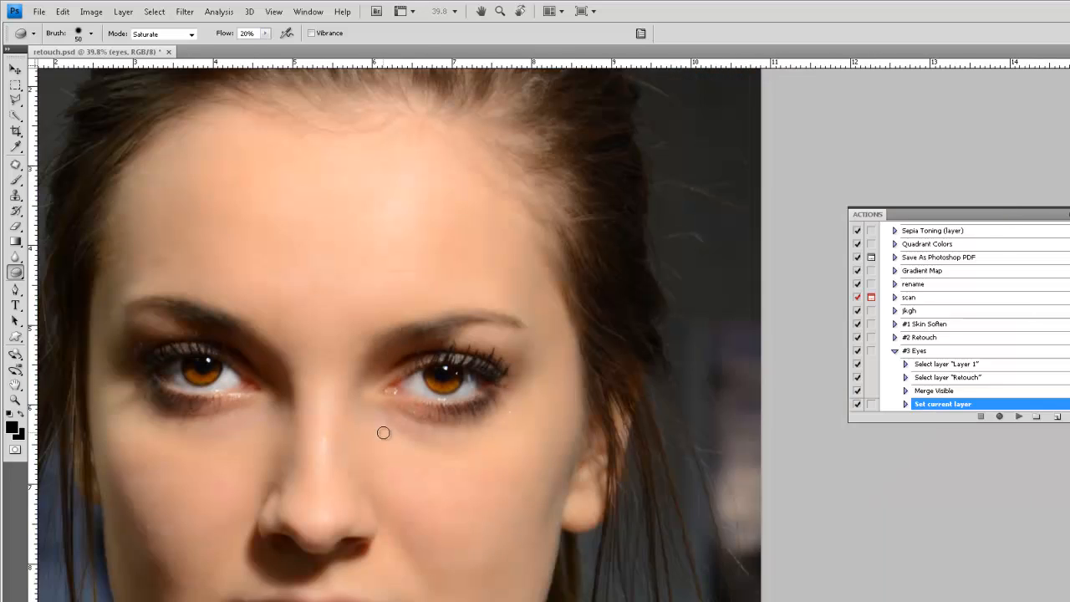
{"action": "left_click_drag", "start_coordinate": [390, 454], "coordinate": [557, 434]}
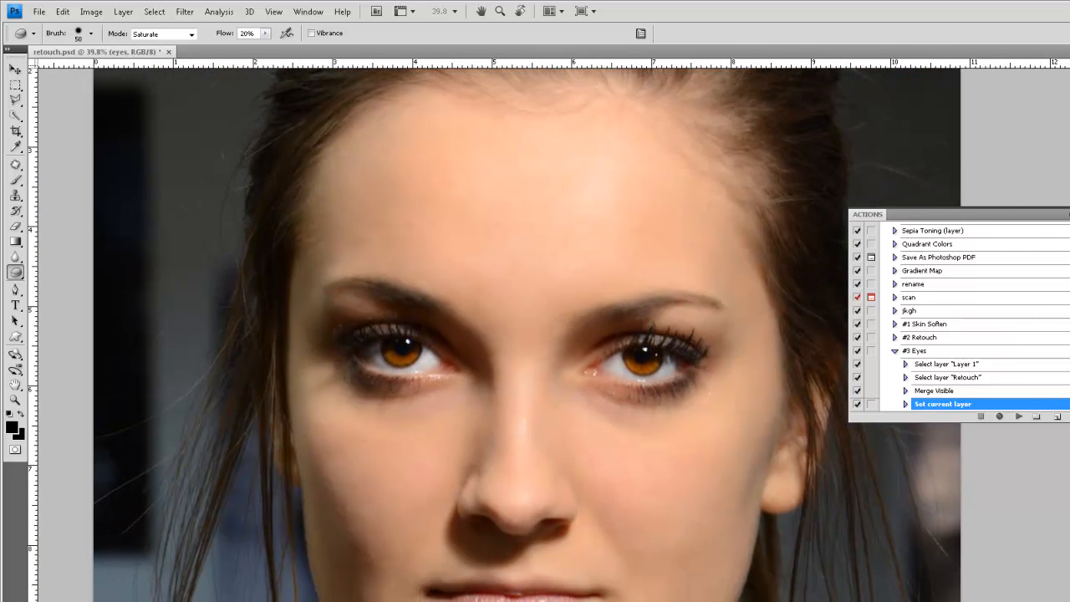
{"action": "key", "text": "ctrl+comma"}
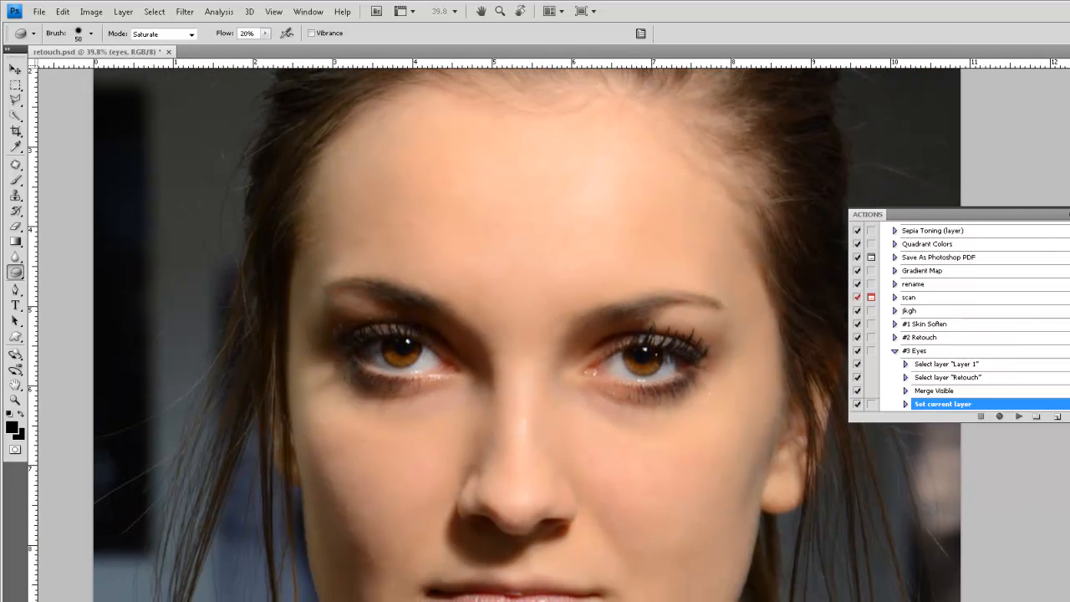
{"action": "key", "text": "ctrl+comma"}
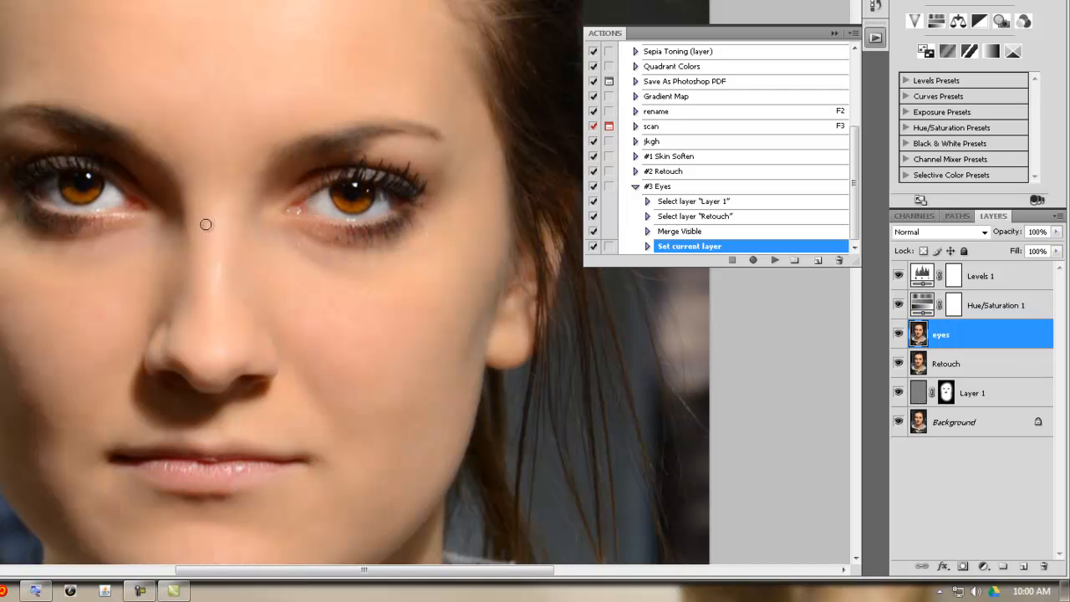
{"action": "scroll", "coordinate": [219, 237], "scroll_direction": "down", "scroll_amount": 5}
{"action": "scroll", "coordinate": [246, 255], "scroll_direction": "up", "scroll_amount": 5}
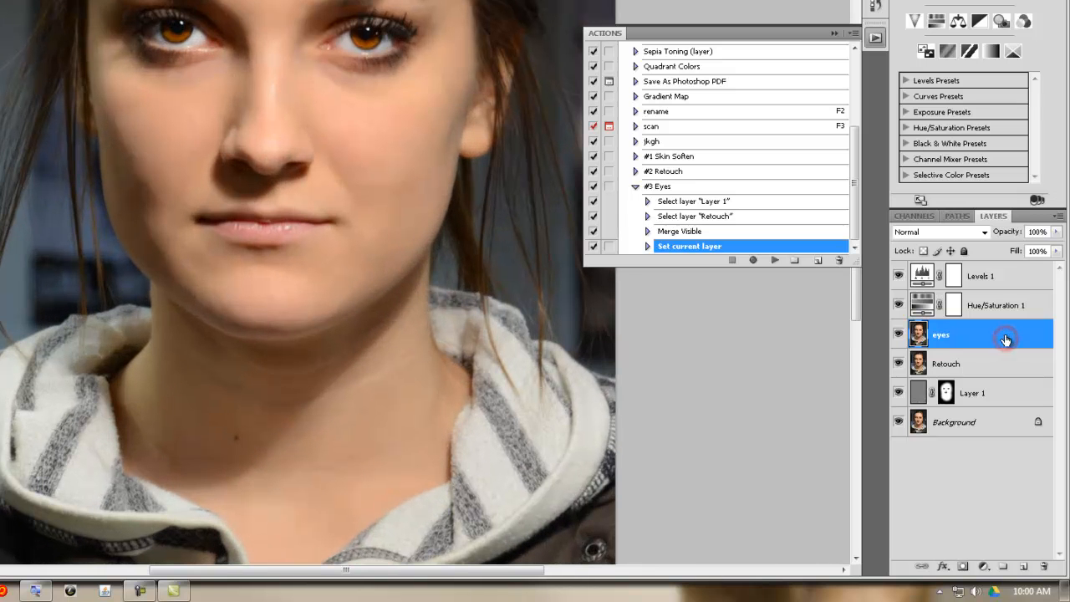
- Reduce the eyes layer's opacity to 76% and toggle its visibility to judge the eyes at several magnifications
{"action": "left_click", "coordinate": [1057, 232]}
{"action": "left_click_drag", "start_coordinate": [1059, 251], "coordinate": [1042, 252]}
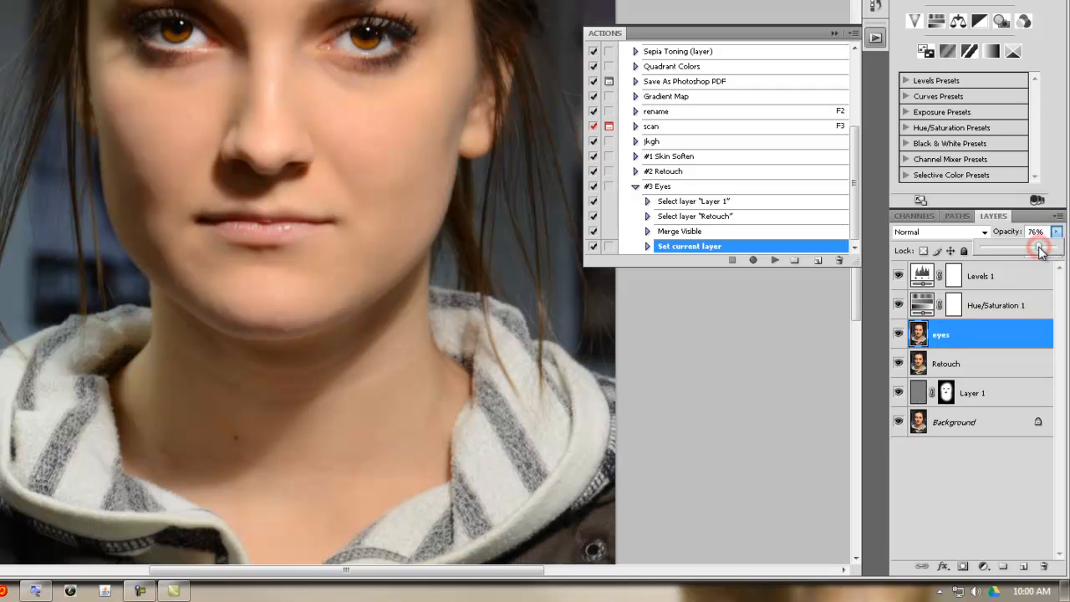
{"action": "left_click", "coordinate": [900, 339]}
{"action": "left_click", "coordinate": [900, 339]}
{"action": "left_click", "coordinate": [900, 338]}
{"action": "left_click", "coordinate": [900, 339]}
{"action": "key", "text": "ctrl+minus"}
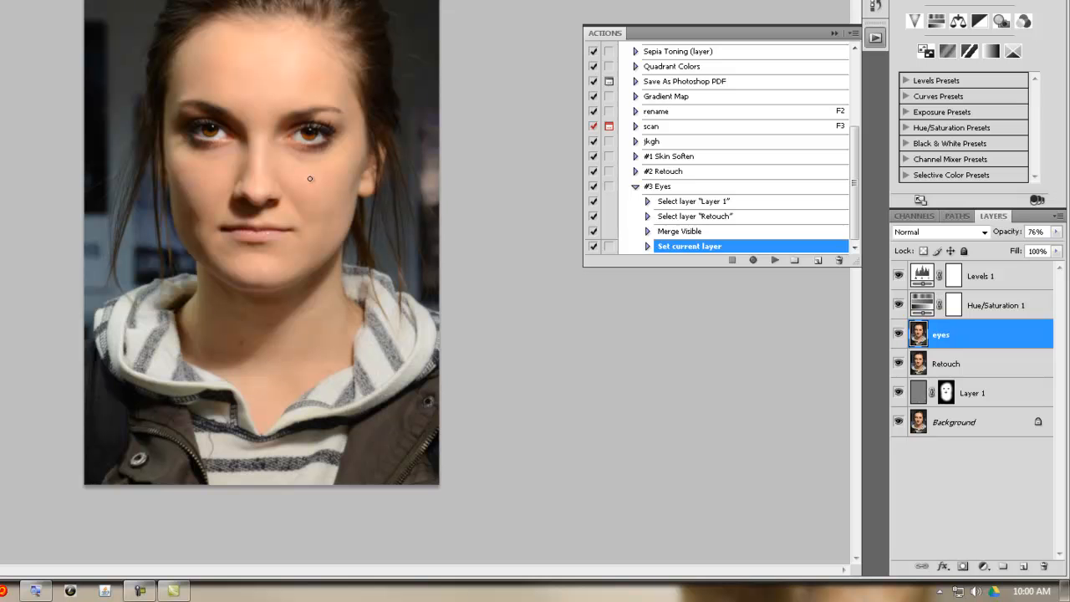
{"action": "scroll", "coordinate": [304, 181], "scroll_direction": "up", "scroll_amount": 1}
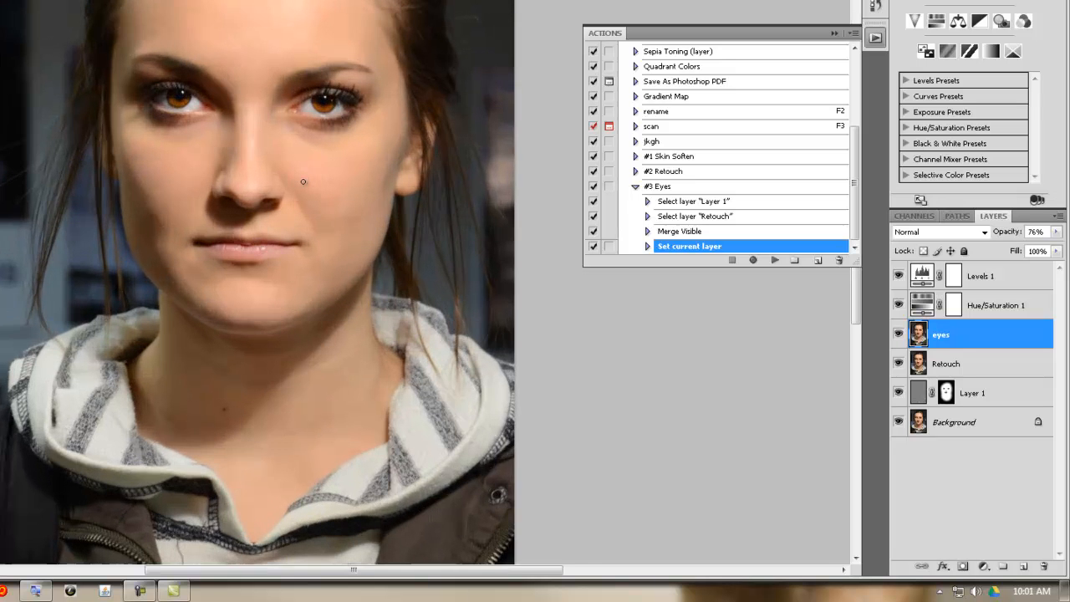
{"action": "scroll", "coordinate": [304, 182], "scroll_direction": "up", "scroll_amount": 2}
{"action": "left_click_drag", "start_coordinate": [243, 124], "coordinate": [271, 221]}
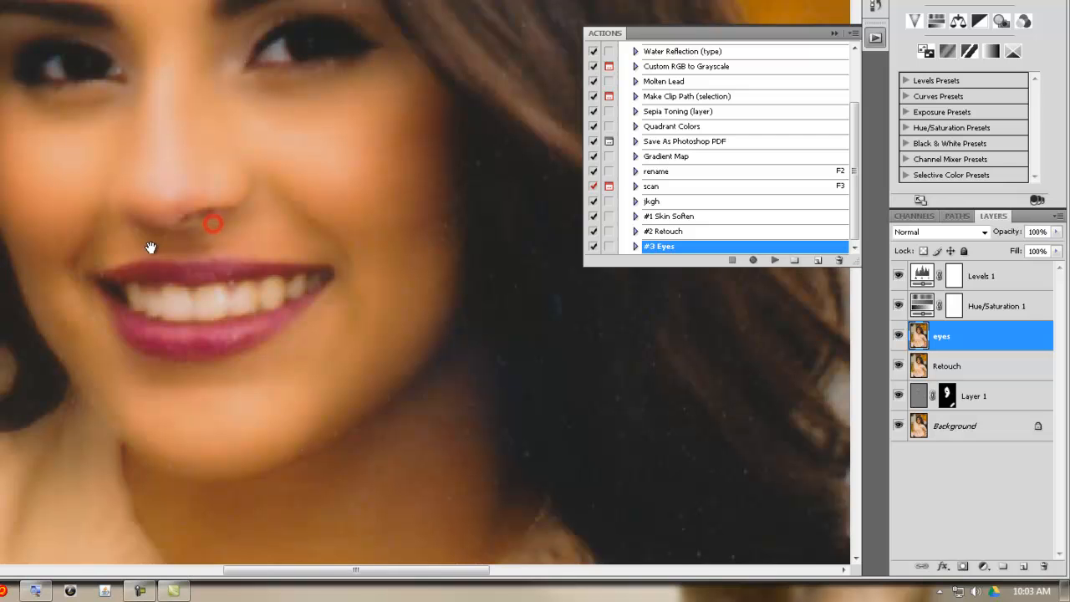
{"action": "left_click_drag", "start_coordinate": [234, 225], "coordinate": [170, 201]}
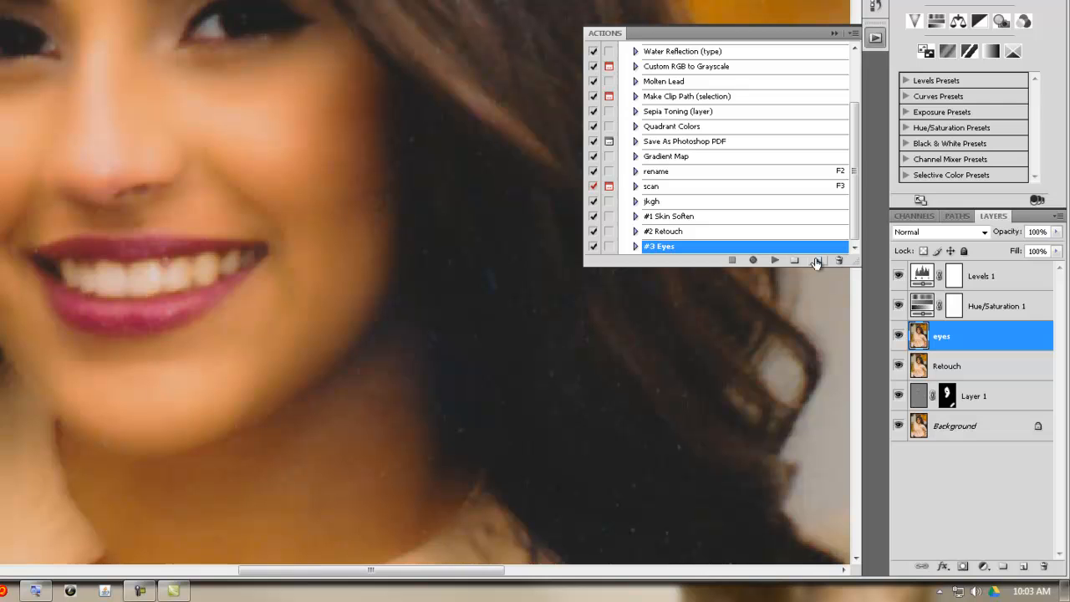
{"action": "left_click", "coordinate": [986, 333]}
{"action": "left_click", "coordinate": [1058, 233]}
{"action": "left_click_drag", "start_coordinate": [1028, 250], "coordinate": [1057, 248]}
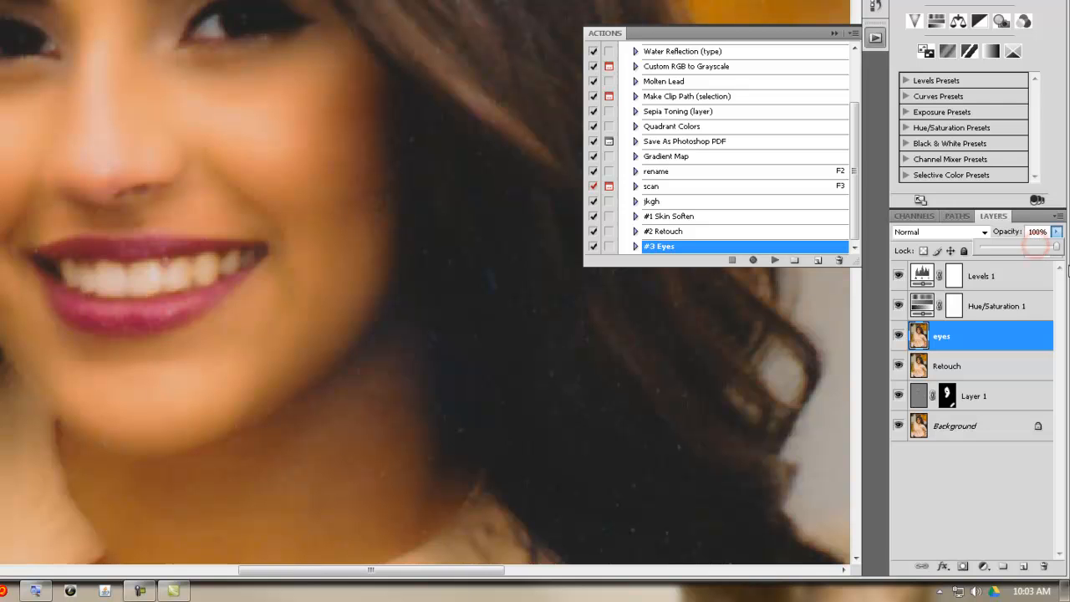
- Select the eyes layer and start recording a new action named #4 Teeth in the Default Actions set
{"action": "left_click", "coordinate": [1010, 335]}
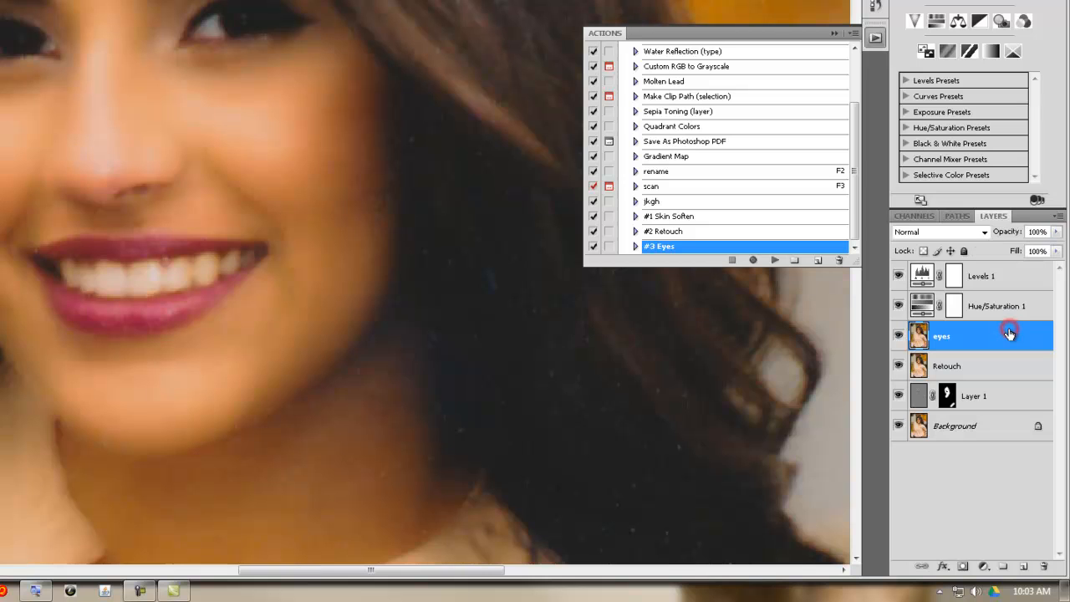
{"action": "left_click", "coordinate": [818, 260]}
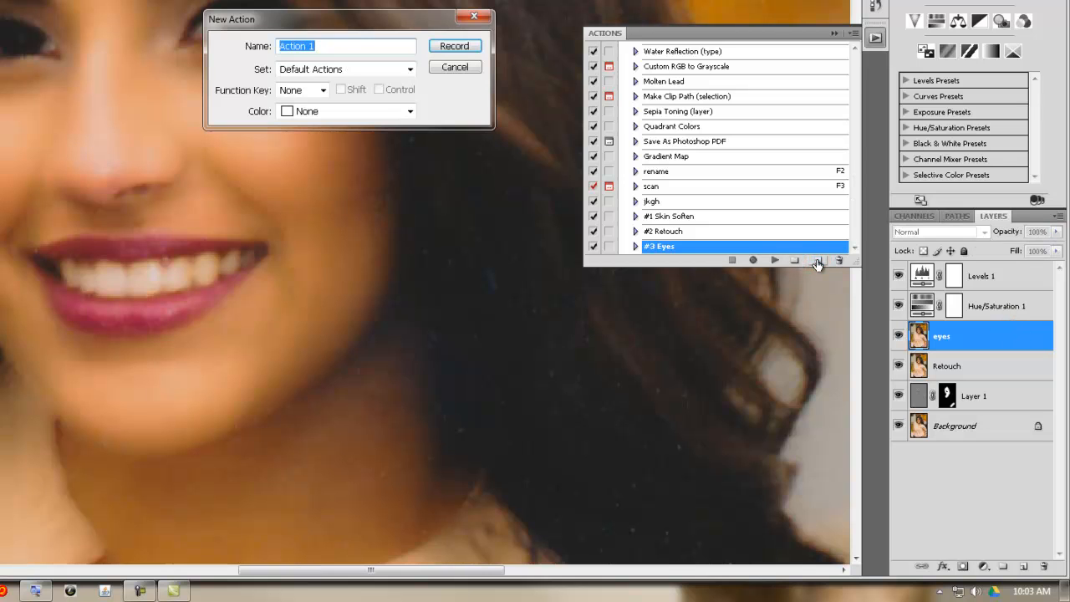
{"action": "type", "text": "#4 Teeth"}
{"action": "left_click", "coordinate": [448, 45]}
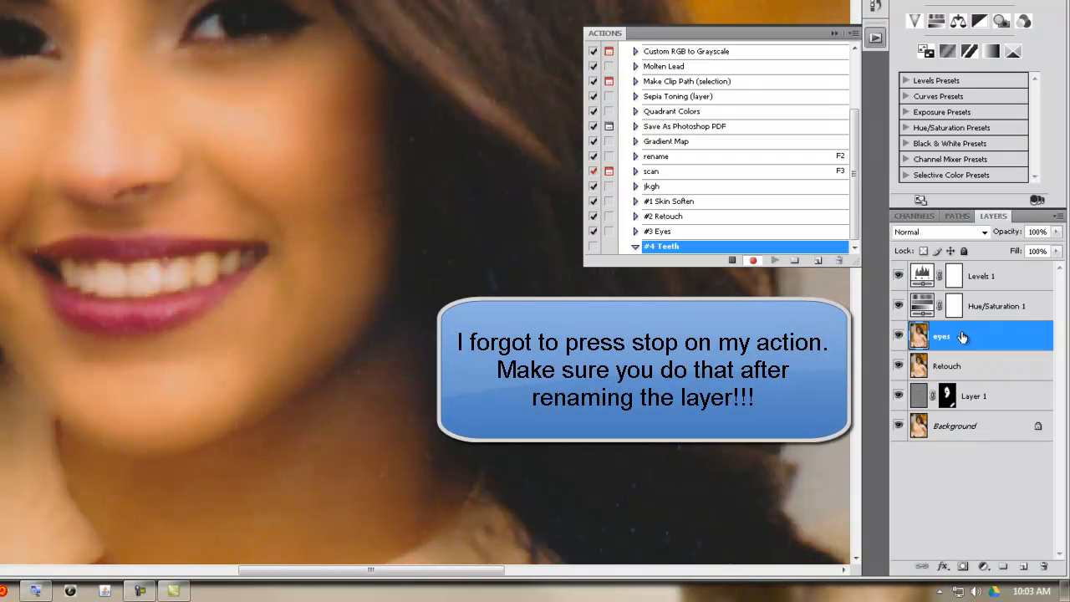
- Stamp all visible layers into a new layer above the eyes layer and rename it Teeth
{"action": "key", "text": "ctrl+shift+alt+e"}
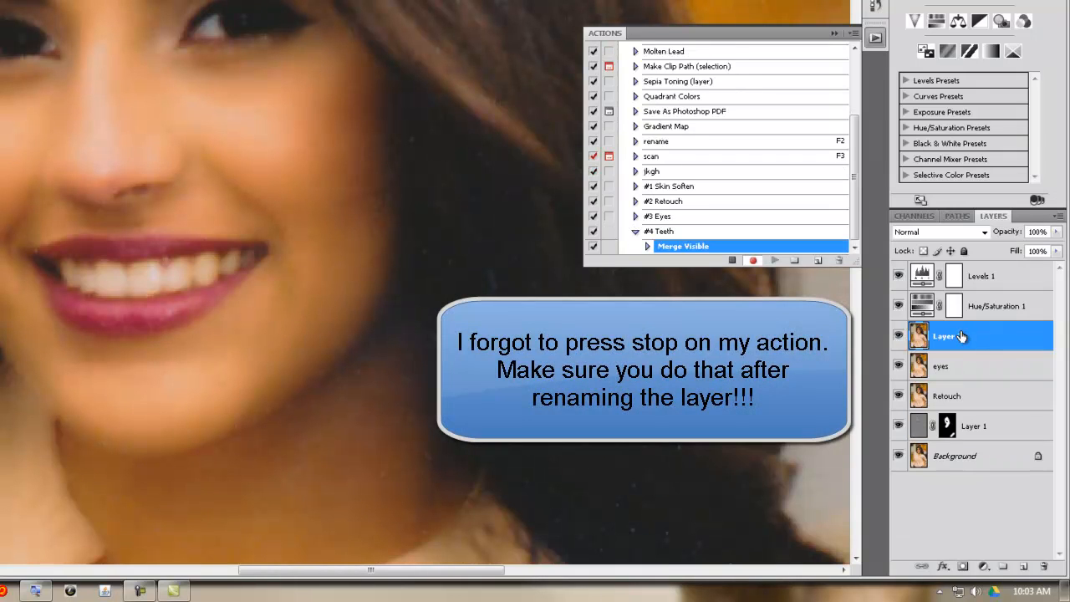
{"action": "double_click", "coordinate": [945, 337]}
{"action": "double_click", "coordinate": [952, 338]}
{"action": "type", "text": "Teeth"}
{"action": "key", "text": "Return"}
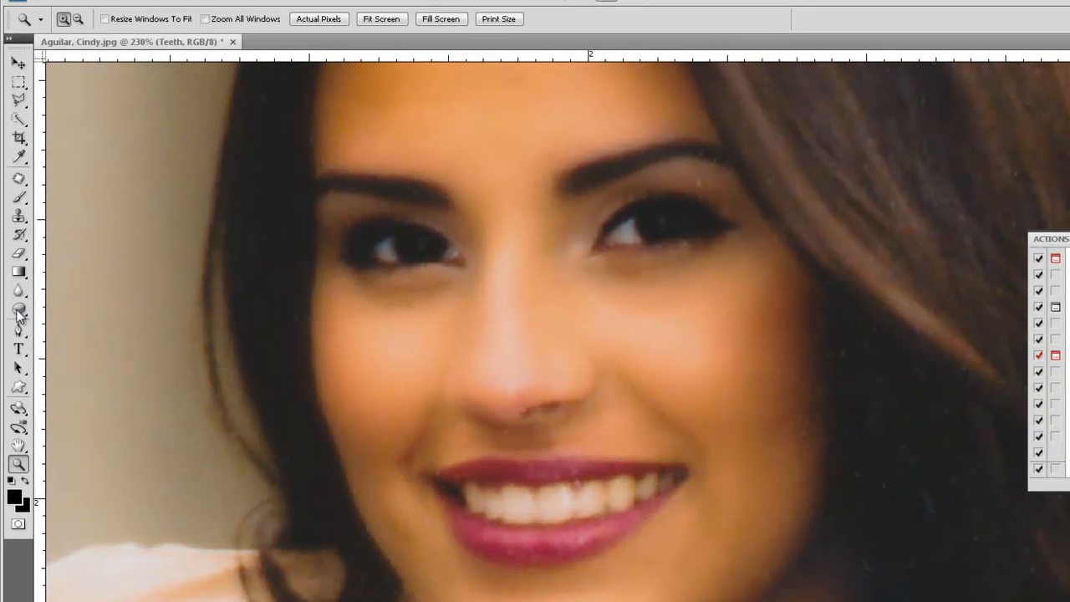
- Choose the Sponge tool and set its mode to Desaturate for whitening the teeth
{"action": "left_click", "coordinate": [18, 311]}
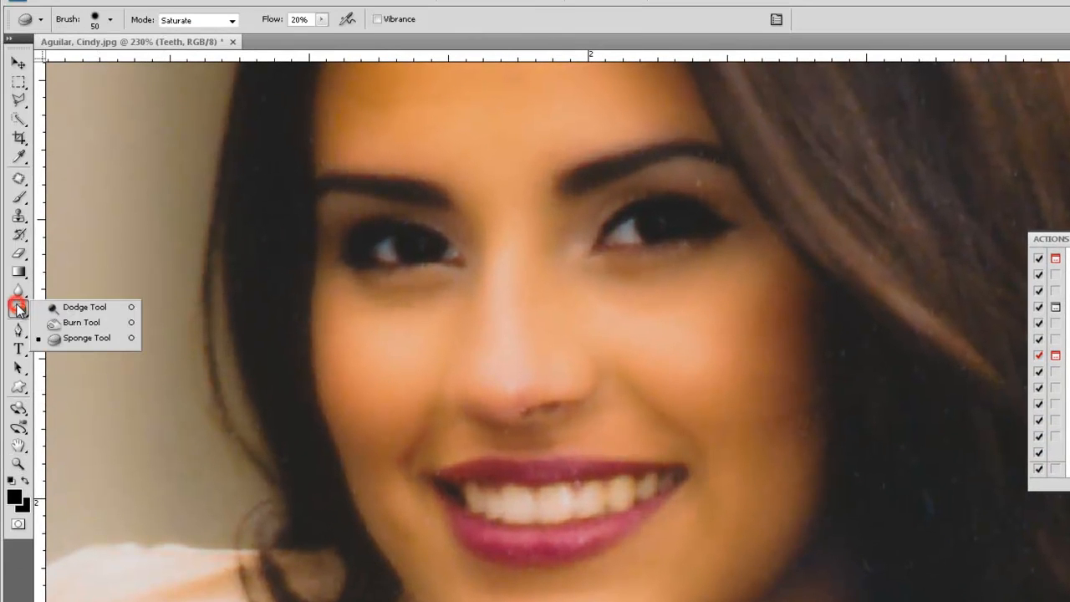
{"action": "left_click", "coordinate": [75, 346]}
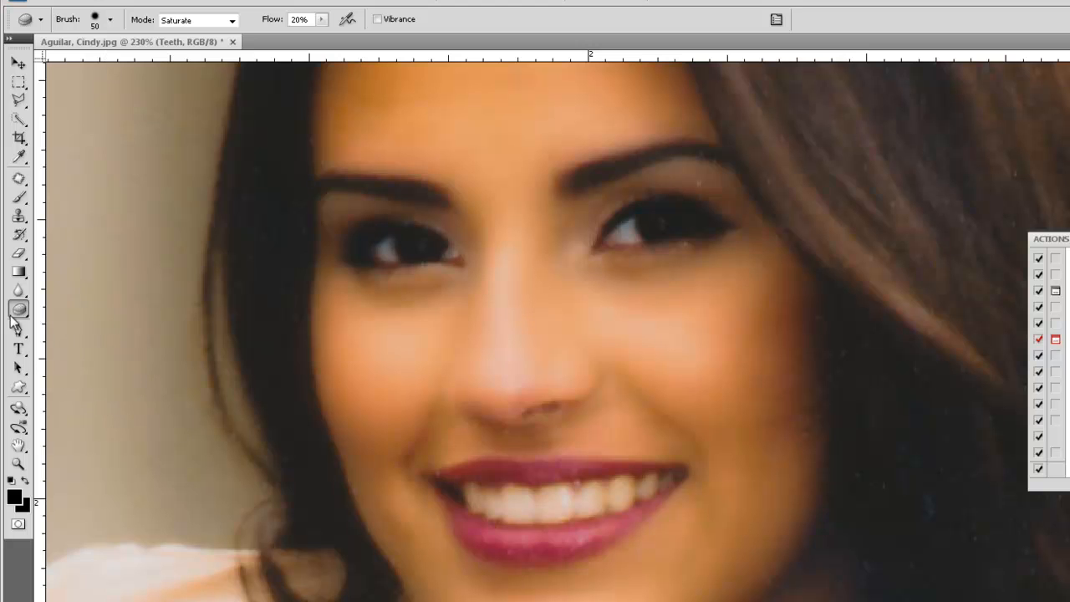
{"action": "left_click", "coordinate": [233, 21]}
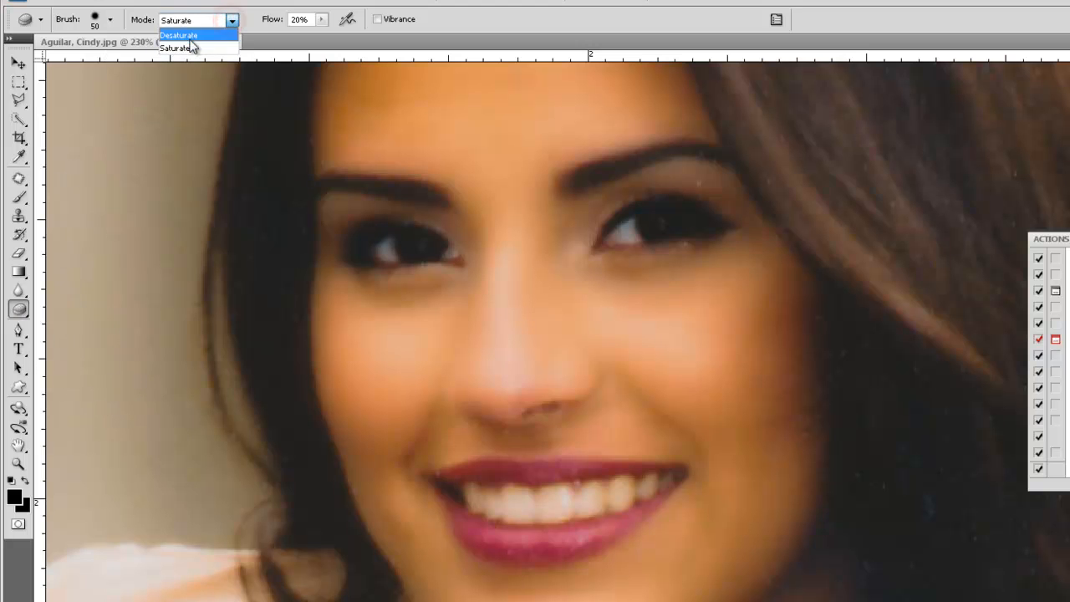
{"action": "left_click", "coordinate": [192, 36]}
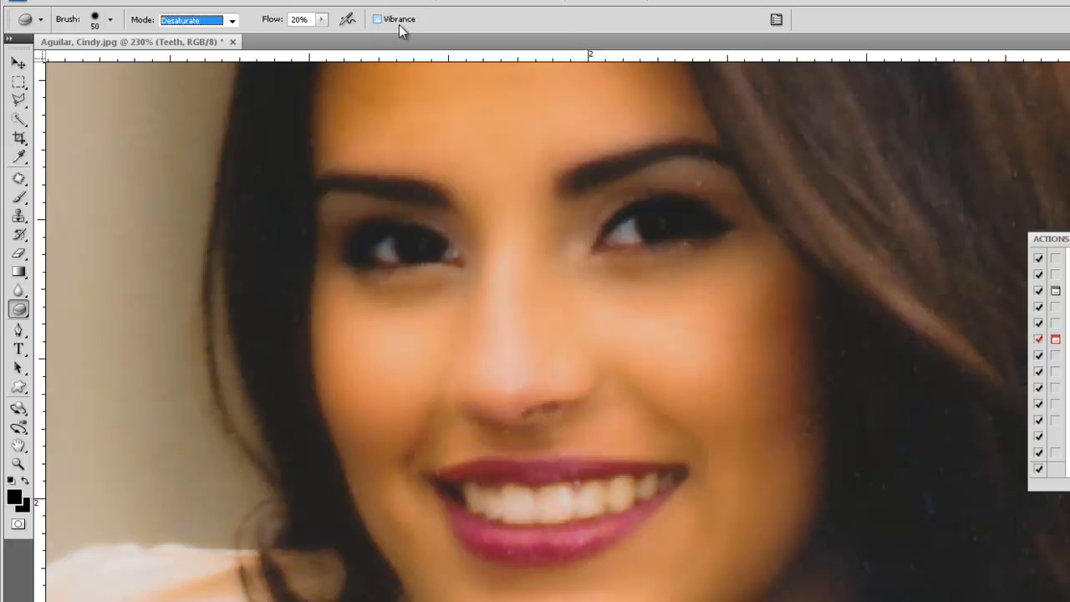
{"action": "left_click", "coordinate": [397, 24]}
{"action": "left_click", "coordinate": [398, 24]}
{"action": "key", "text": "Escape"}
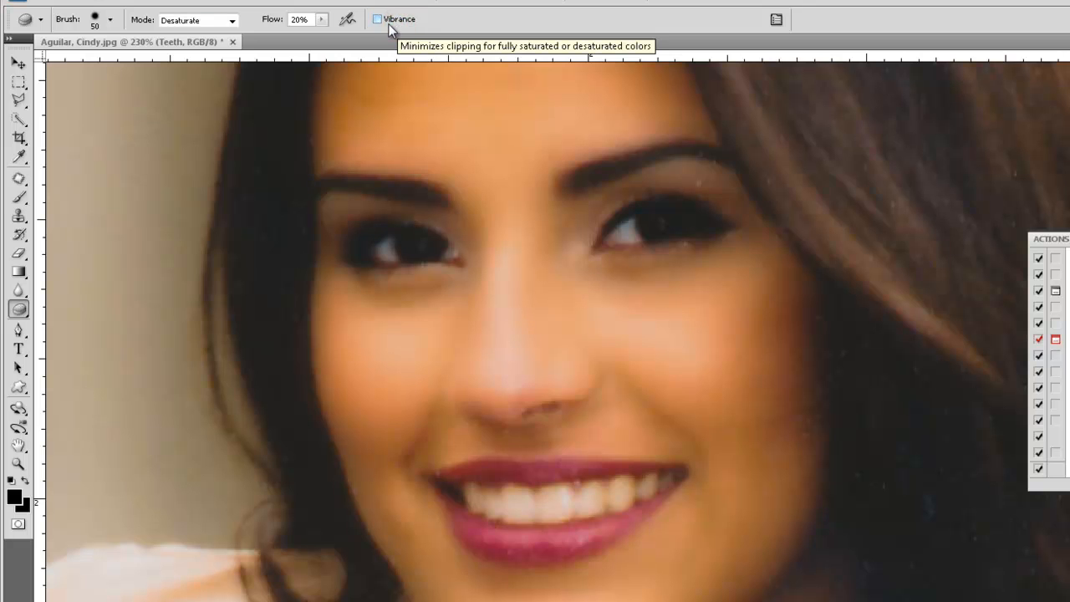
- Desaturate the teeth on the Teeth layer with a brush size of 10, and toggle that layer's visibility to check the whitening
{"action": "key", "text": "bracketleft"}
{"action": "key", "text": "bracketleft"}
{"action": "key", "text": "bracketleft"}
{"action": "key", "text": "bracketleft"}
{"action": "key", "text": "bracketleft"}
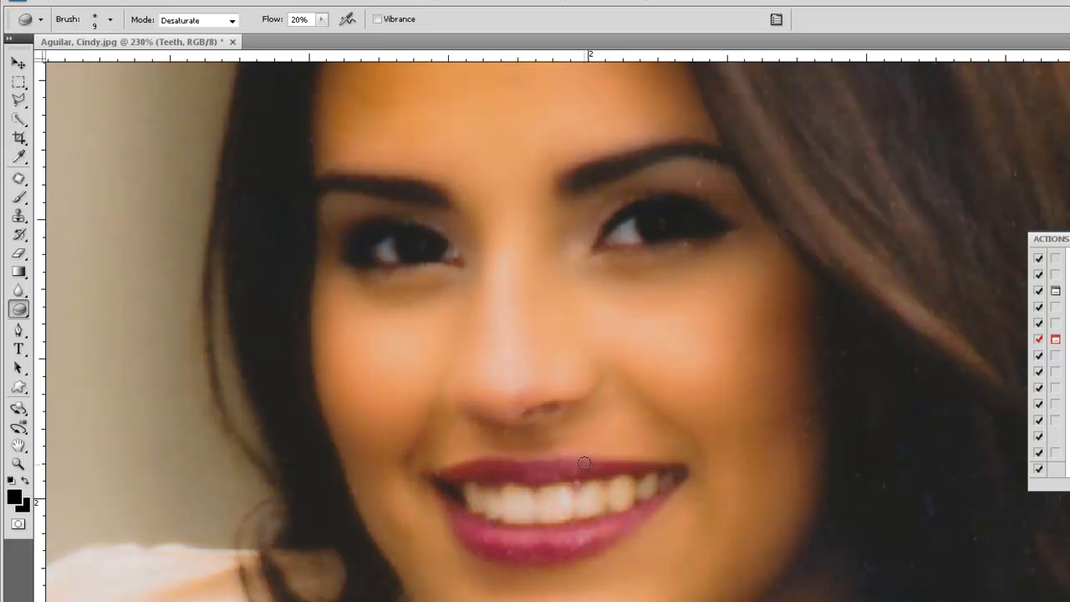
{"action": "scroll", "coordinate": [567, 497], "scroll_direction": "up", "scroll_amount": 10}
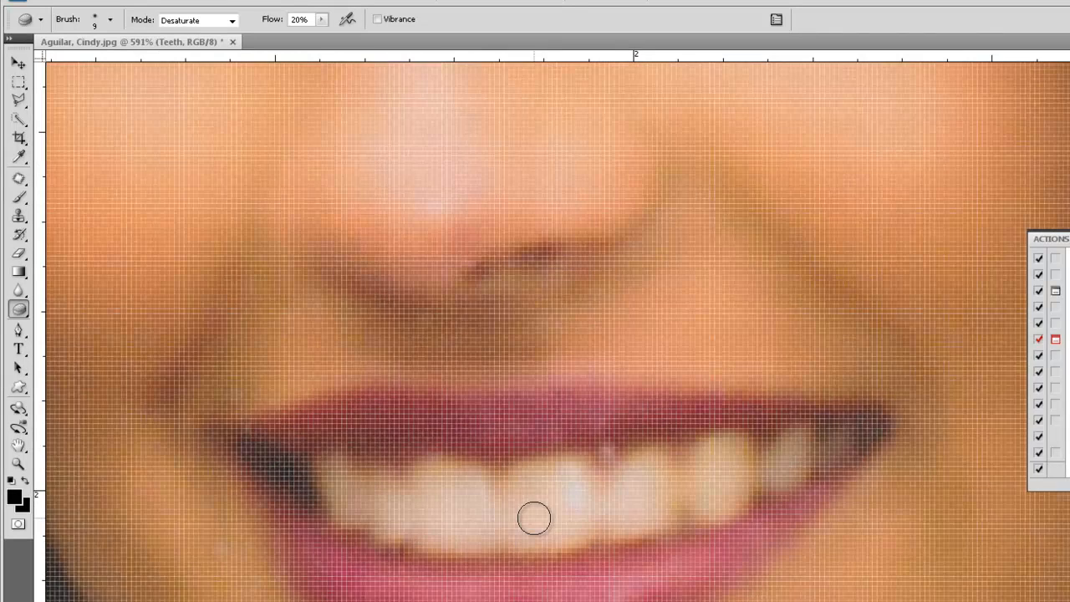
{"action": "scroll", "coordinate": [518, 525], "scroll_direction": "down", "scroll_amount": 1}
{"action": "scroll", "coordinate": [518, 525], "scroll_direction": "down", "scroll_amount": 2}
{"action": "mouse_move", "coordinate": [519, 521]}
{"action": "left_mouse_down"}
{"action": "mouse_move", "coordinate": [604, 457]}
{"action": "mouse_move", "coordinate": [610, 442]}
{"action": "mouse_move", "coordinate": [585, 434]}
{"action": "mouse_move", "coordinate": [628, 430]}
{"action": "mouse_move", "coordinate": [652, 410]}
{"action": "left_mouse_up"}
{"action": "key", "text": "bracketright"}
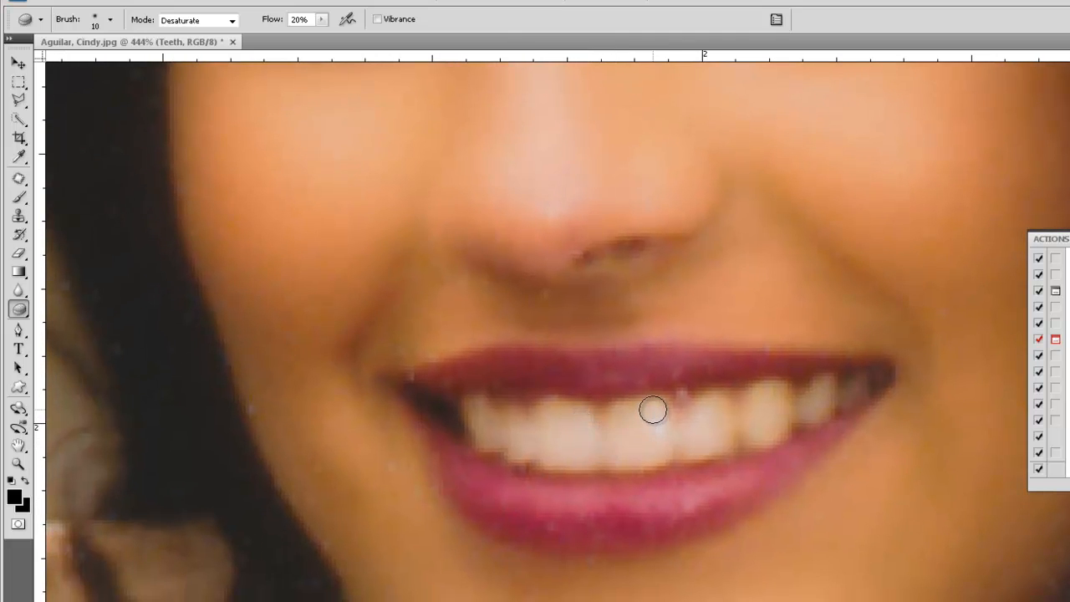
{"action": "mouse_move", "coordinate": [651, 408]}
{"action": "left_mouse_down"}
{"action": "mouse_move", "coordinate": [612, 430]}
{"action": "mouse_move", "coordinate": [642, 412]}
{"action": "mouse_move", "coordinate": [653, 419]}
{"action": "mouse_move", "coordinate": [600, 444]}
{"action": "mouse_move", "coordinate": [667, 431]}
{"action": "mouse_move", "coordinate": [624, 456]}
{"action": "mouse_move", "coordinate": [730, 421]}
{"action": "mouse_move", "coordinate": [697, 438]}
{"action": "mouse_move", "coordinate": [728, 435]}
{"action": "mouse_move", "coordinate": [672, 455]}
{"action": "mouse_move", "coordinate": [723, 440]}
{"action": "mouse_move", "coordinate": [743, 407]}
{"action": "mouse_move", "coordinate": [704, 411]}
{"action": "mouse_move", "coordinate": [692, 432]}
{"action": "mouse_move", "coordinate": [708, 396]}
{"action": "mouse_move", "coordinate": [721, 417]}
{"action": "mouse_move", "coordinate": [680, 446]}
{"action": "mouse_move", "coordinate": [753, 424]}
{"action": "mouse_move", "coordinate": [769, 400]}
{"action": "mouse_move", "coordinate": [741, 422]}
{"action": "mouse_move", "coordinate": [770, 388]}
{"action": "mouse_move", "coordinate": [764, 417]}
{"action": "mouse_move", "coordinate": [764, 398]}
{"action": "mouse_move", "coordinate": [775, 413]}
{"action": "mouse_move", "coordinate": [758, 393]}
{"action": "mouse_move", "coordinate": [784, 420]}
{"action": "mouse_move", "coordinate": [683, 469]}
{"action": "mouse_move", "coordinate": [730, 445]}
{"action": "mouse_move", "coordinate": [628, 471]}
{"action": "mouse_move", "coordinate": [690, 458]}
{"action": "mouse_move", "coordinate": [539, 465]}
{"action": "mouse_move", "coordinate": [595, 463]}
{"action": "mouse_move", "coordinate": [507, 440]}
{"action": "mouse_move", "coordinate": [540, 459]}
{"action": "mouse_move", "coordinate": [477, 421]}
{"action": "mouse_move", "coordinate": [490, 438]}
{"action": "mouse_move", "coordinate": [472, 407]}
{"action": "mouse_move", "coordinate": [486, 450]}
{"action": "mouse_move", "coordinate": [467, 421]}
{"action": "mouse_move", "coordinate": [503, 454]}
{"action": "mouse_move", "coordinate": [477, 429]}
{"action": "mouse_move", "coordinate": [539, 458]}
{"action": "mouse_move", "coordinate": [499, 406]}
{"action": "mouse_move", "coordinate": [519, 432]}
{"action": "mouse_move", "coordinate": [558, 408]}
{"action": "mouse_move", "coordinate": [590, 425]}
{"action": "mouse_move", "coordinate": [547, 418]}
{"action": "mouse_move", "coordinate": [569, 406]}
{"action": "mouse_move", "coordinate": [530, 423]}
{"action": "mouse_move", "coordinate": [610, 430]}
{"action": "mouse_move", "coordinate": [641, 406]}
{"action": "mouse_move", "coordinate": [593, 433]}
{"action": "mouse_move", "coordinate": [645, 410]}
{"action": "mouse_move", "coordinate": [691, 425]}
{"action": "mouse_move", "coordinate": [721, 402]}
{"action": "mouse_move", "coordinate": [699, 420]}
{"action": "mouse_move", "coordinate": [779, 387]}
{"action": "mouse_move", "coordinate": [760, 420]}
{"action": "mouse_move", "coordinate": [831, 387]}
{"action": "mouse_move", "coordinate": [819, 410]}
{"action": "mouse_move", "coordinate": [679, 459]}
{"action": "mouse_move", "coordinate": [603, 468]}
{"action": "mouse_move", "coordinate": [476, 434]}
{"action": "mouse_move", "coordinate": [519, 432]}
{"action": "mouse_move", "coordinate": [482, 415]}
{"action": "mouse_move", "coordinate": [633, 444]}
{"action": "mouse_move", "coordinate": [538, 423]}
{"action": "mouse_move", "coordinate": [597, 440]}
{"action": "mouse_move", "coordinate": [643, 409]}
{"action": "mouse_move", "coordinate": [613, 438]}
{"action": "left_mouse_up"}
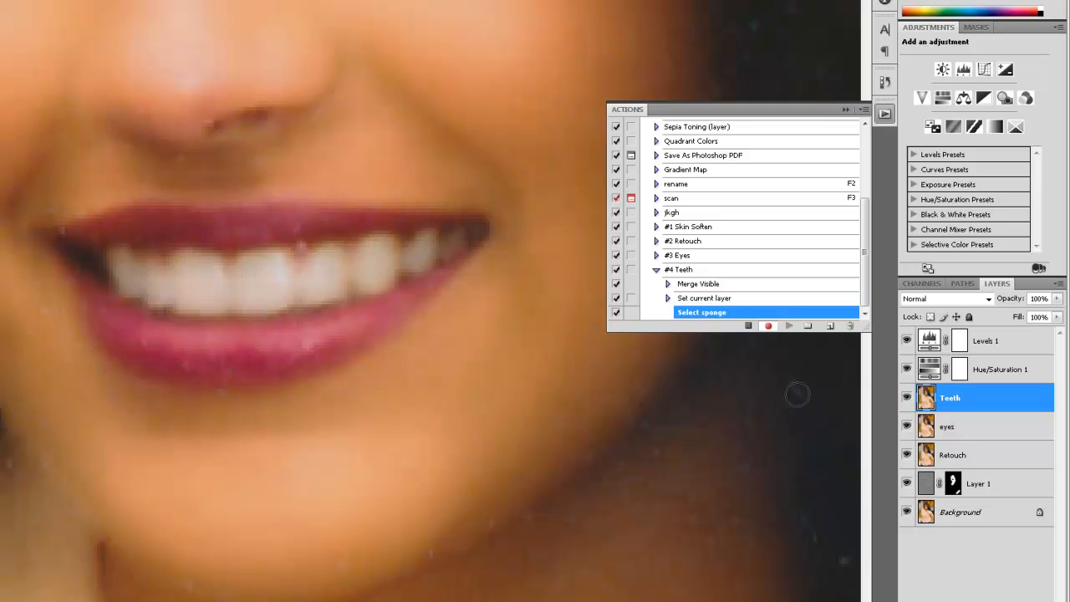
{"action": "left_click", "coordinate": [908, 398]}
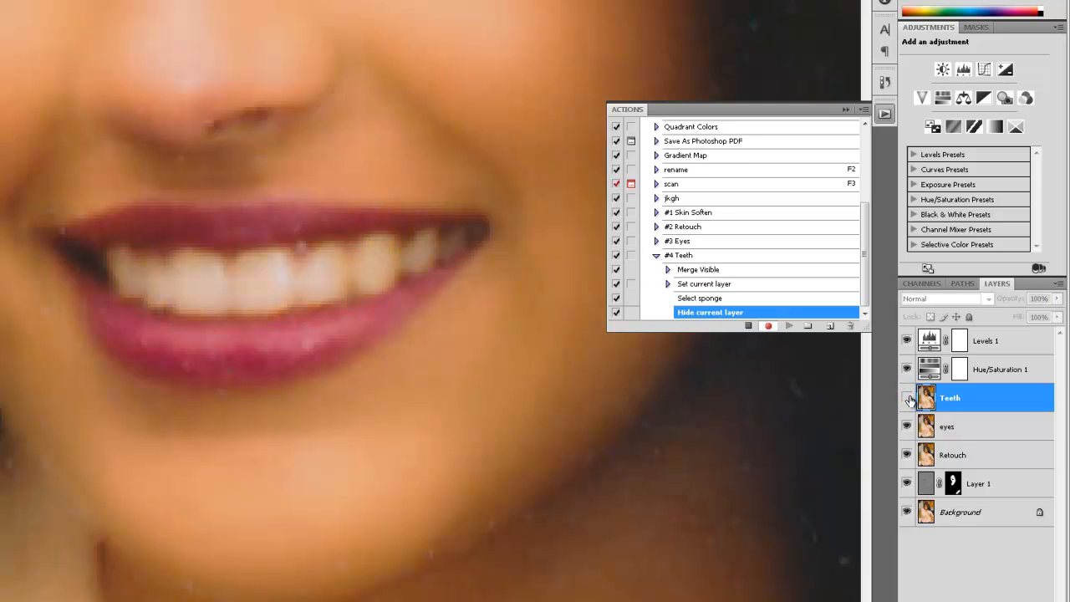
{"action": "left_click", "coordinate": [908, 398]}
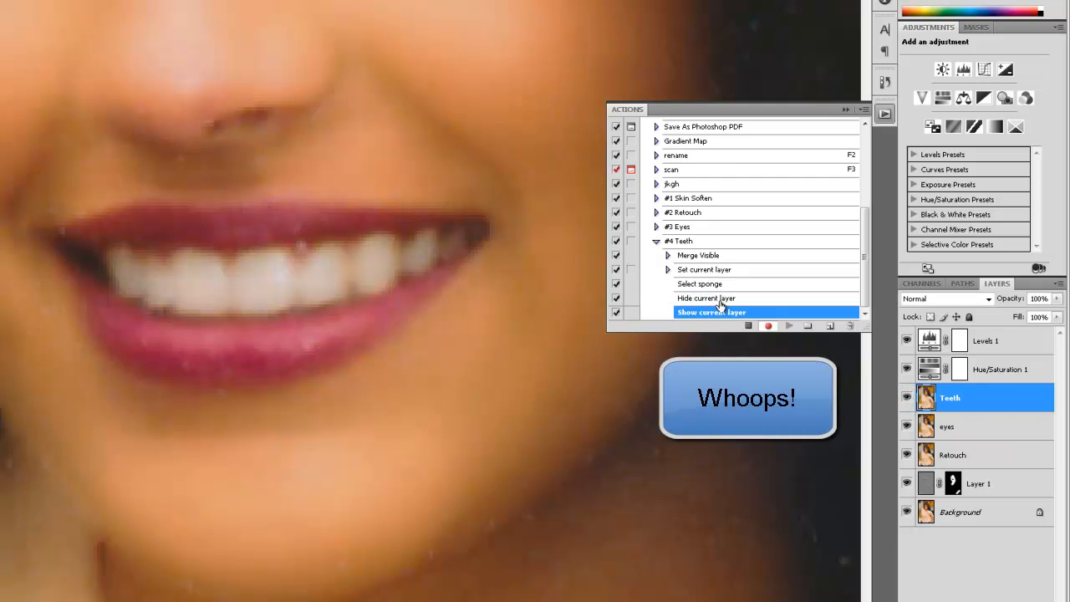
- Stop recording and delete the Select sponge, Hide current layer and Show current layer steps from the #4 Teeth action
{"action": "left_click", "coordinate": [749, 326]}
{"action": "left_click", "coordinate": [712, 286]}
{"action": "left_click", "coordinate": [717, 298]}
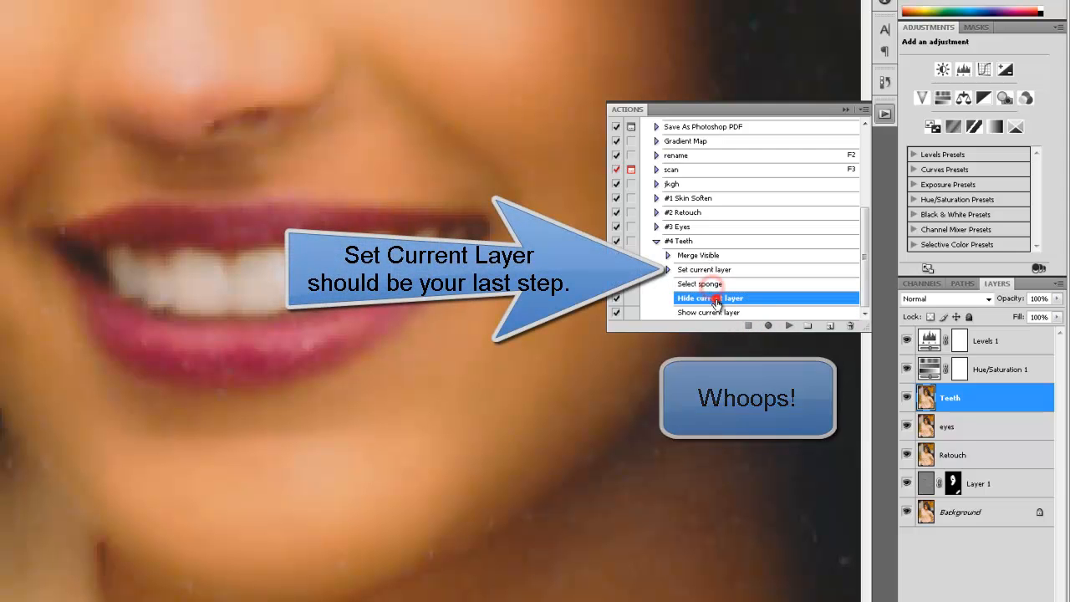
{"action": "left_click", "coordinate": [721, 312]}
{"action": "left_click", "coordinate": [718, 285]}
{"action": "left_click", "coordinate": [717, 298]}
{"action": "left_click", "coordinate": [719, 285]}
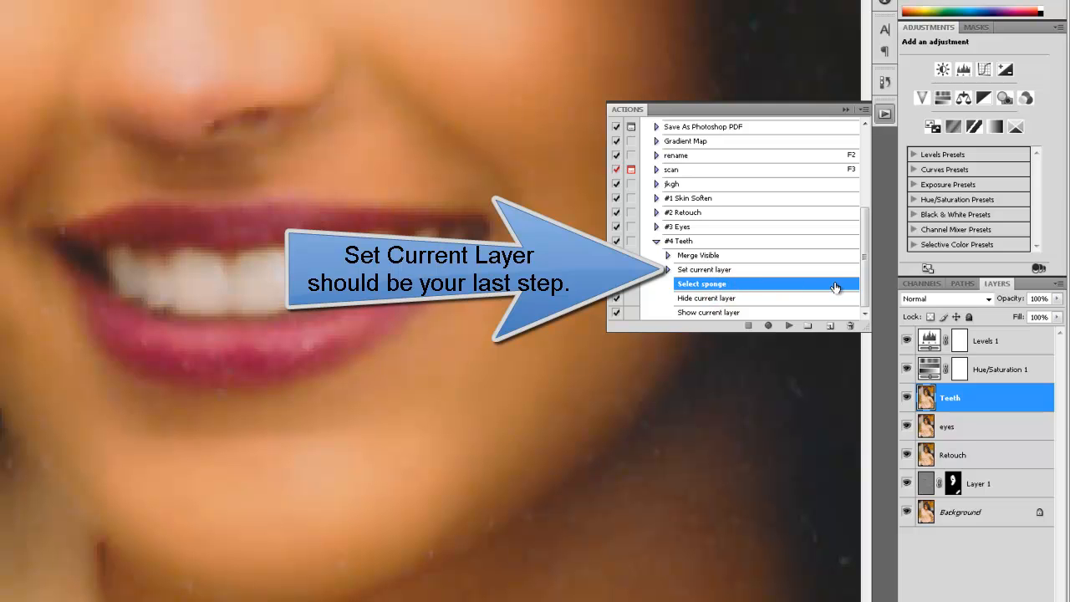
{"action": "left_click_drag", "start_coordinate": [836, 285], "coordinate": [852, 326]}
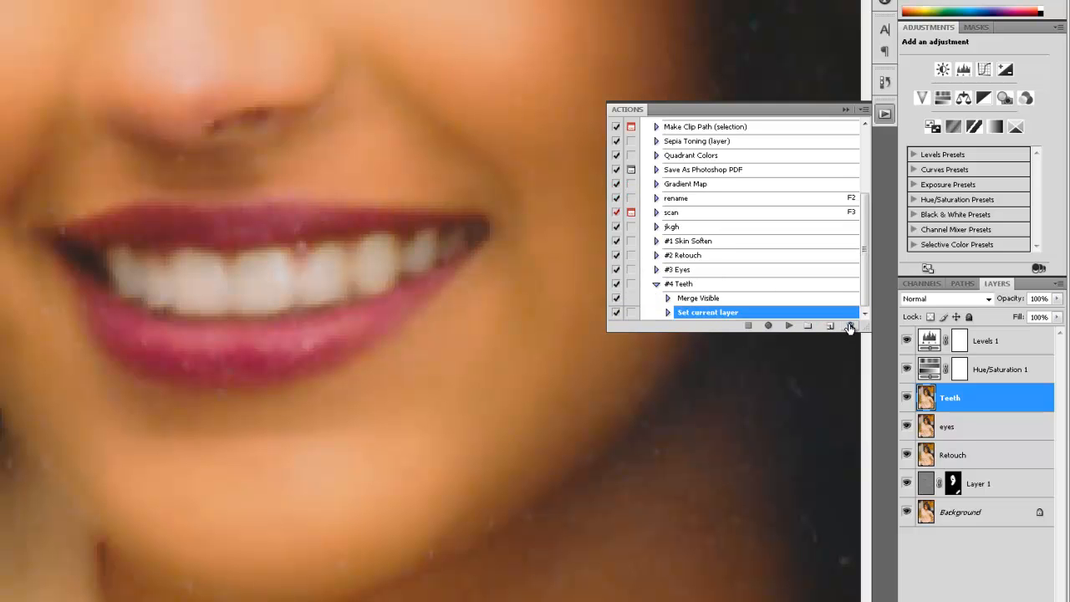
- Compare the smile with the Teeth layer hidden and shown, and view the whitened teeth within the whole face
{"action": "left_click", "coordinate": [908, 398]}
{"action": "left_click", "coordinate": [909, 399]}
{"action": "left_click", "coordinate": [908, 399]}
{"action": "left_click", "coordinate": [908, 399]}
{"action": "left_click", "coordinate": [908, 399]}
{"action": "left_click", "coordinate": [908, 399]}
{"action": "left_click", "coordinate": [908, 399]}
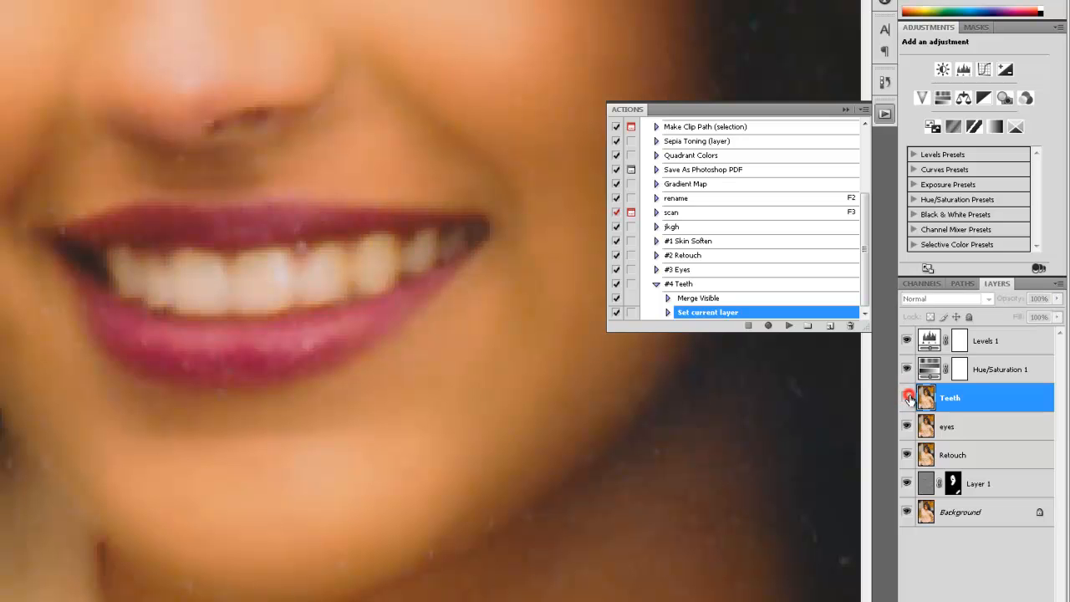
{"action": "left_click", "coordinate": [908, 398]}
{"action": "left_click", "coordinate": [908, 399]}
{"action": "left_click", "coordinate": [908, 399]}
{"action": "left_click", "coordinate": [908, 399]}
{"action": "left_click", "coordinate": [908, 399]}
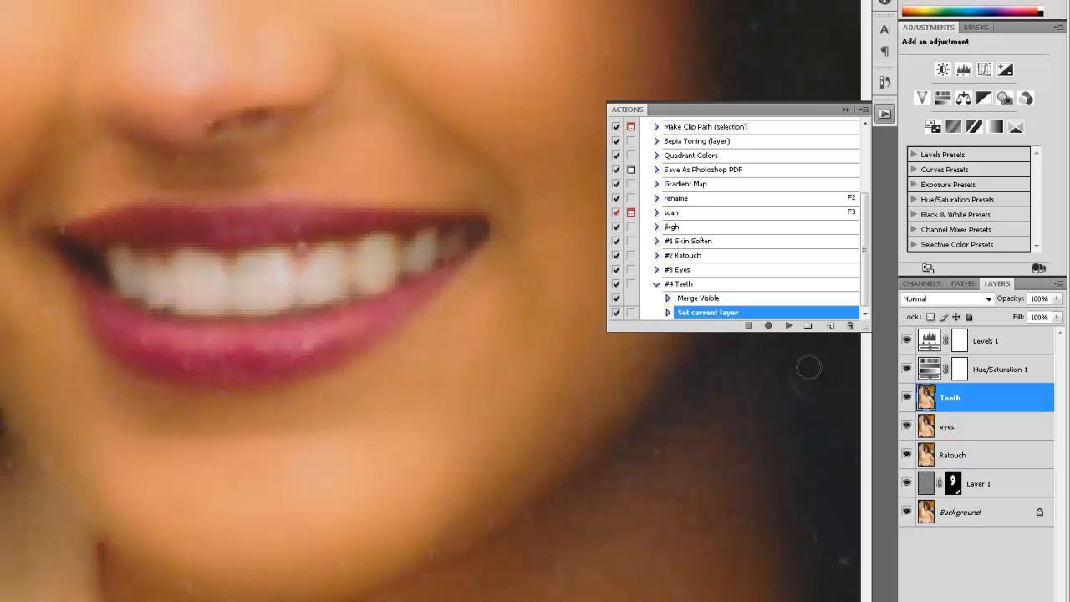
{"action": "scroll", "coordinate": [298, 167], "scroll_direction": "down", "scroll_amount": 2}
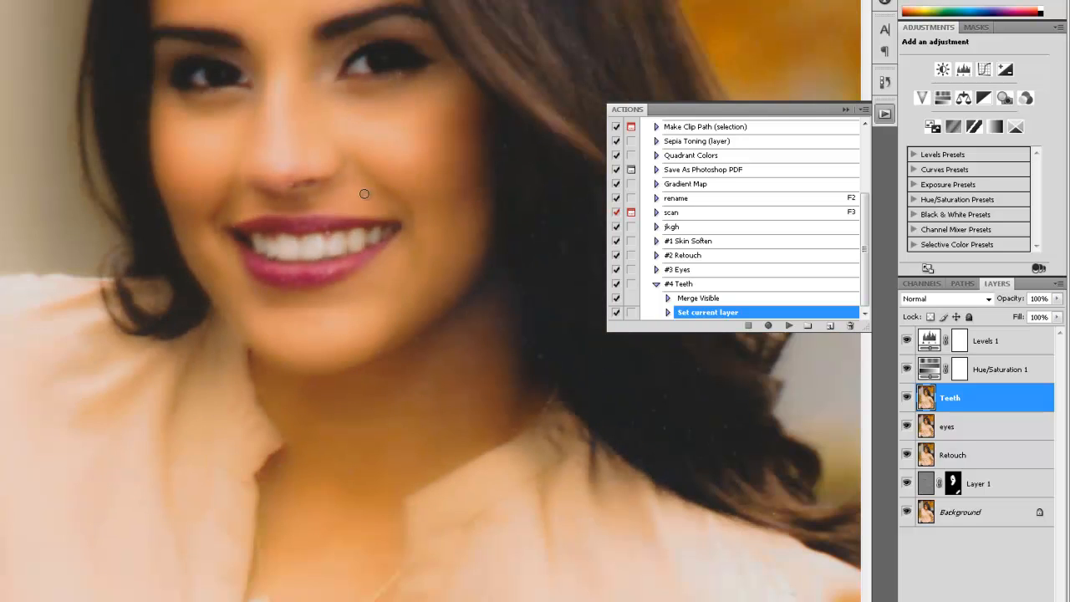